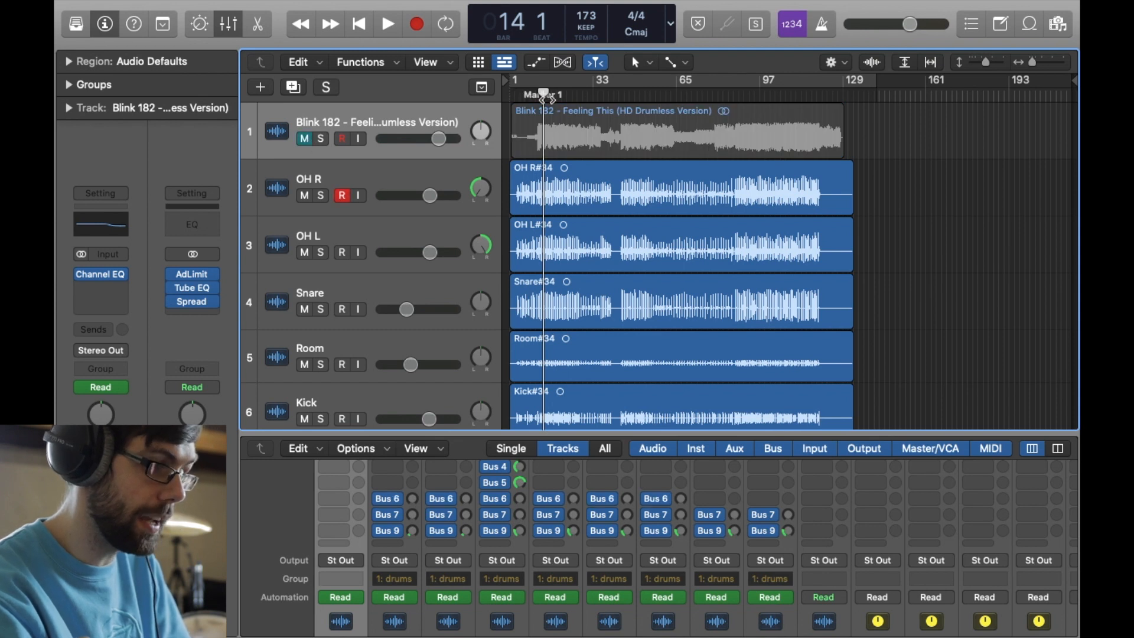
# - Play the drum mix from bar 14 and look through the drum tracks from overheads to kick
pyautogui.press('space')
pyautogui.scroll(-2, 541, 273)
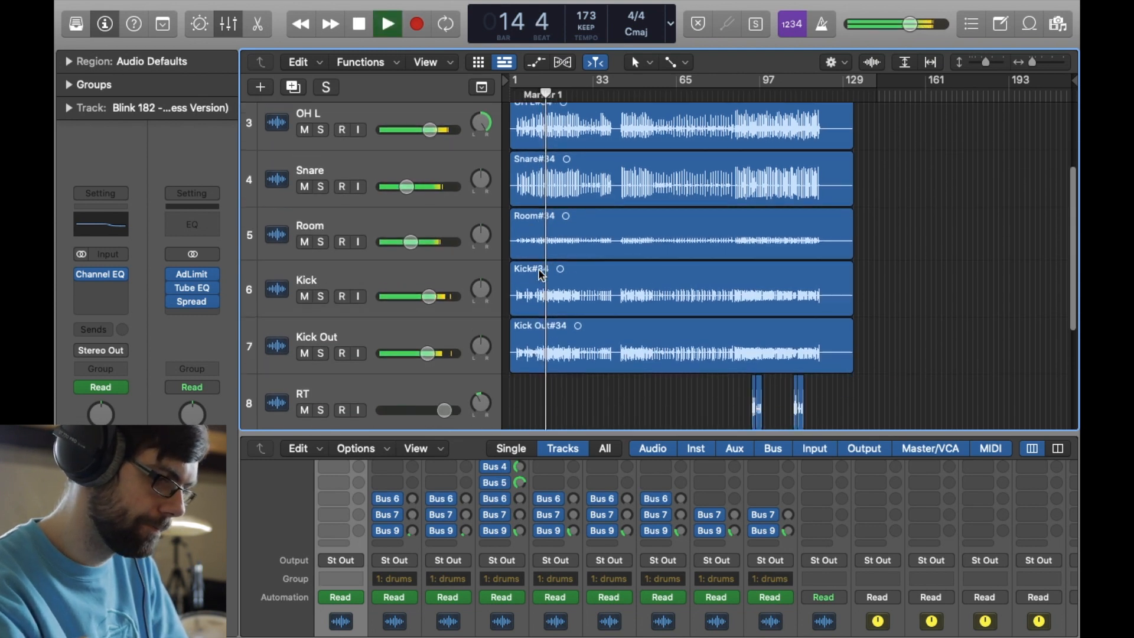
pyautogui.scroll(-2, 541, 274)
pyautogui.scroll(3, 663, 286)
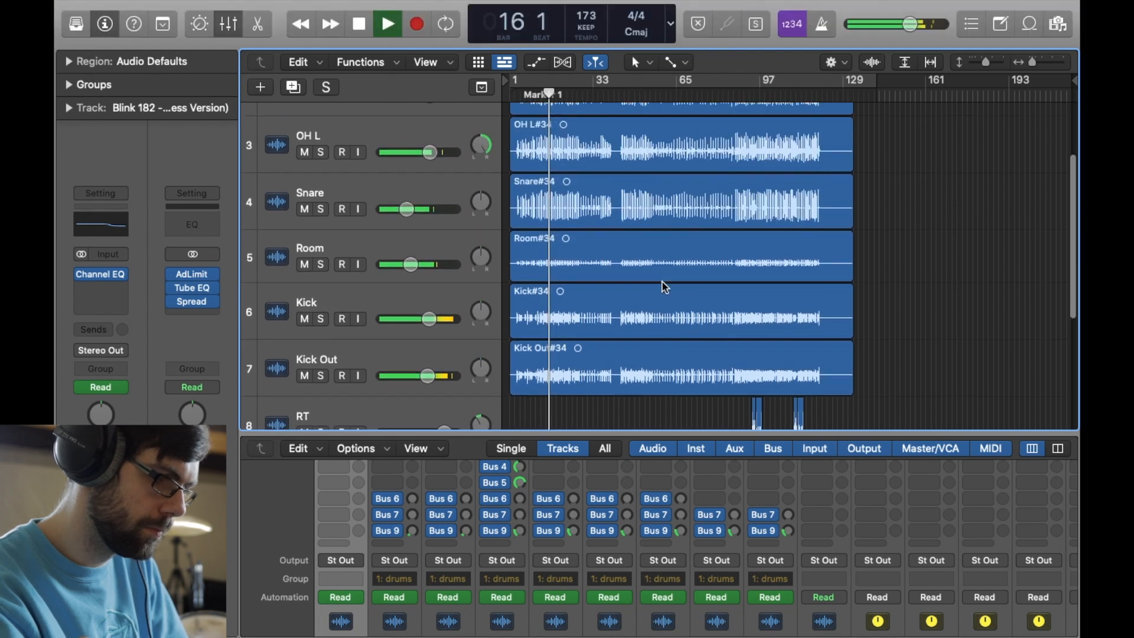
pyautogui.scroll(2, 665, 286)
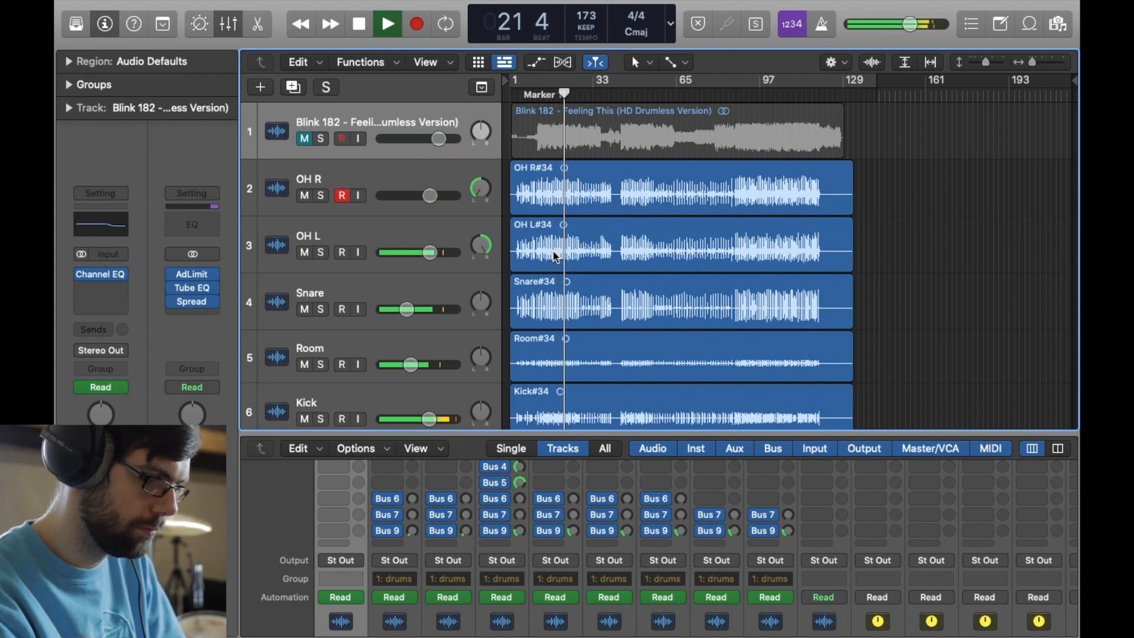
# - Toggle the Room track's mute during playback to compare the mix with and without it, and stop playback
pyautogui.click(304, 364)
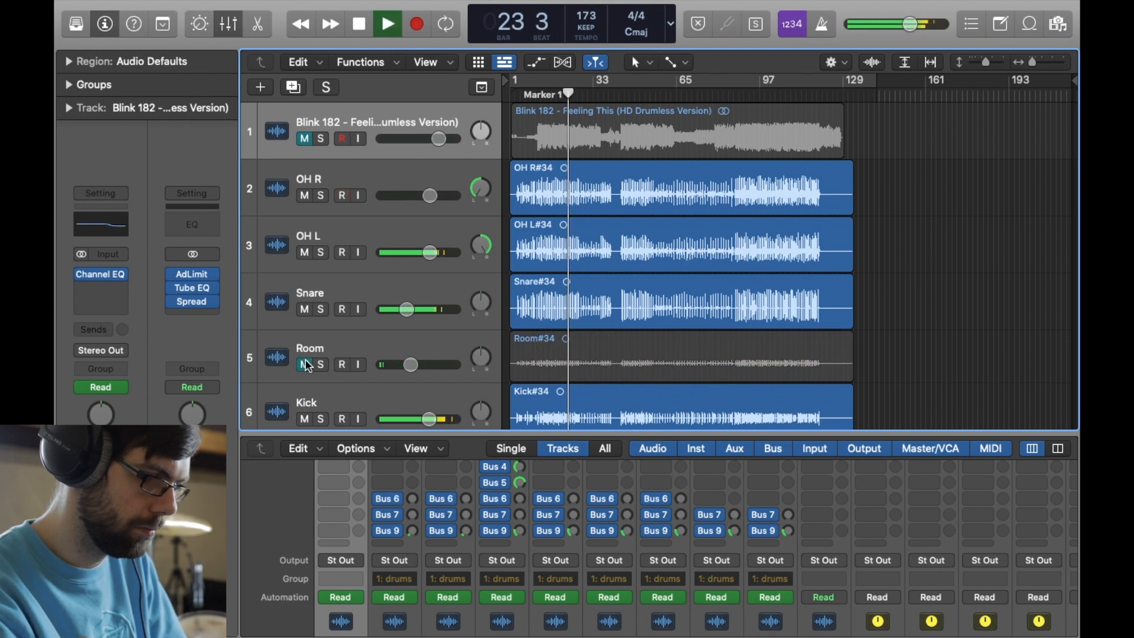
pyautogui.click(305, 365)
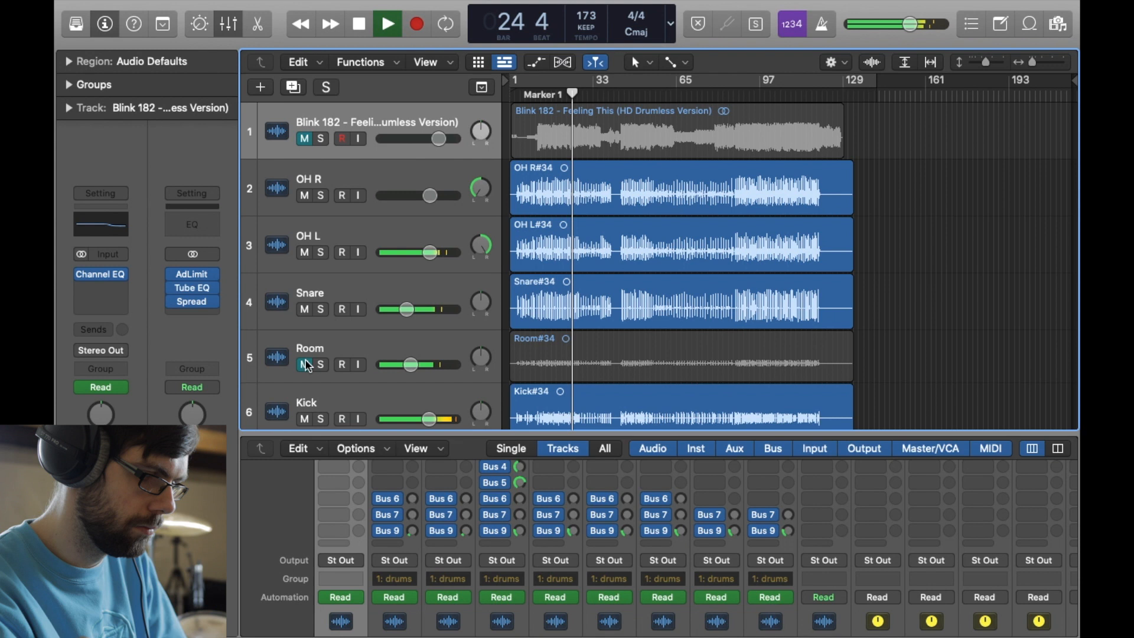
pyautogui.click(305, 365)
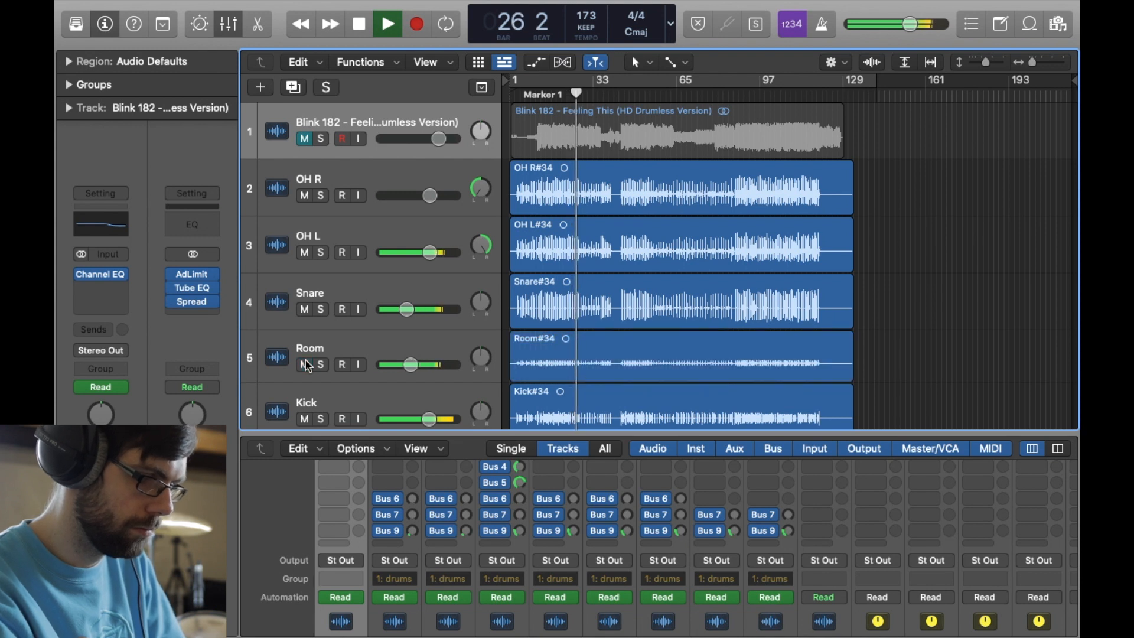
pyautogui.click(305, 364)
pyautogui.click(305, 364)
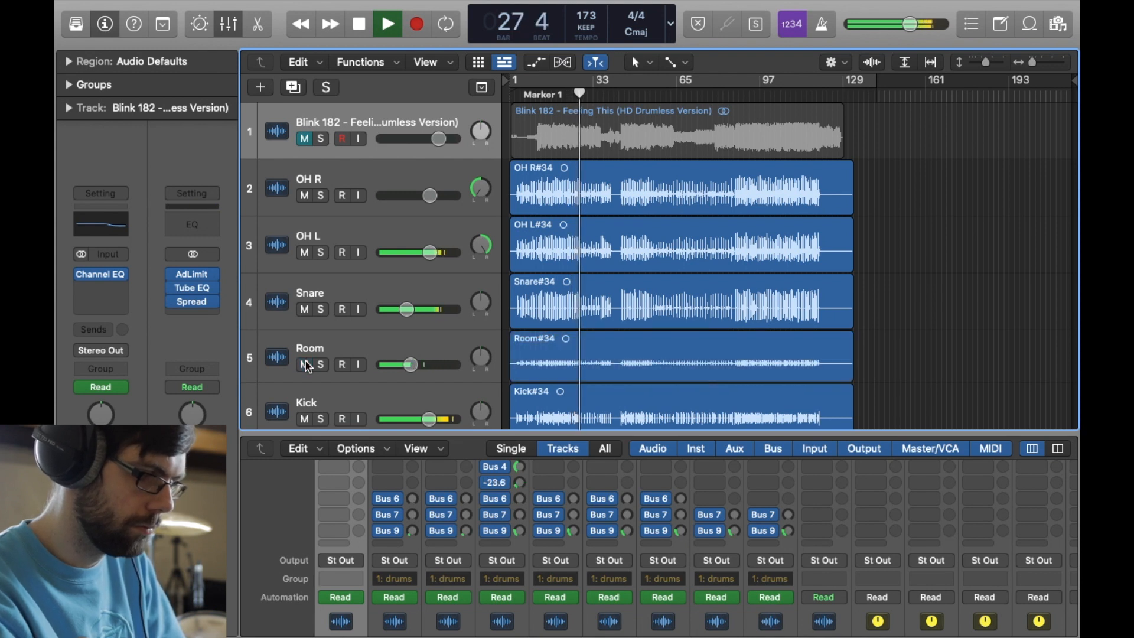
pyautogui.click(337, 365)
pyautogui.press('space')
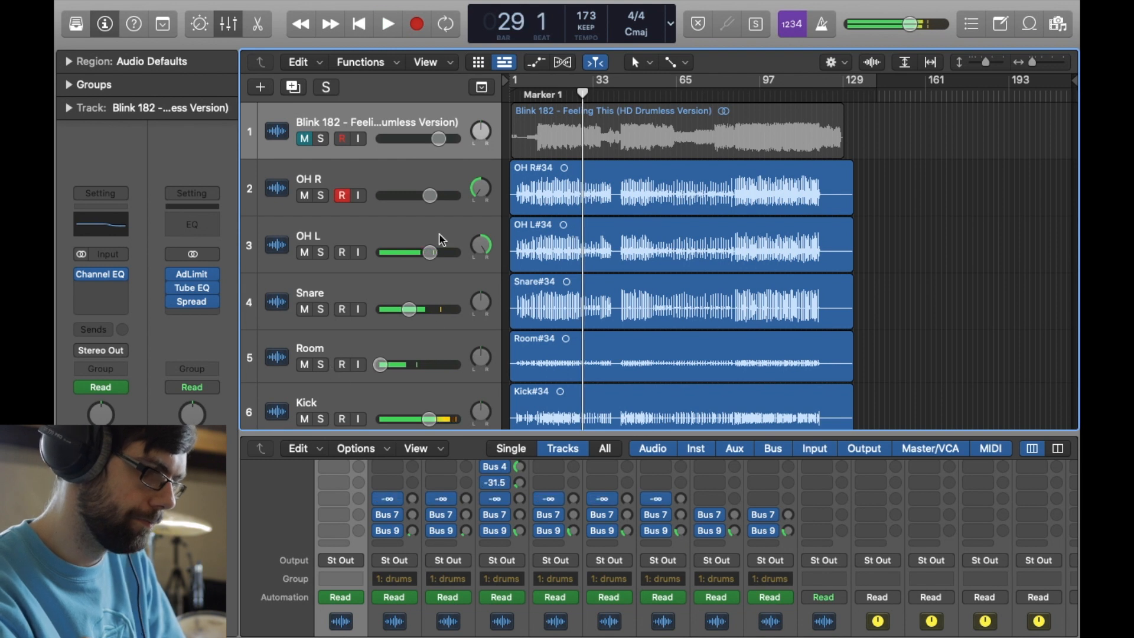
# - Move the playhead back to bar 3, at the start of the drum intro
pyautogui.moveTo(589, 90); pyautogui.dragTo(570, 94)
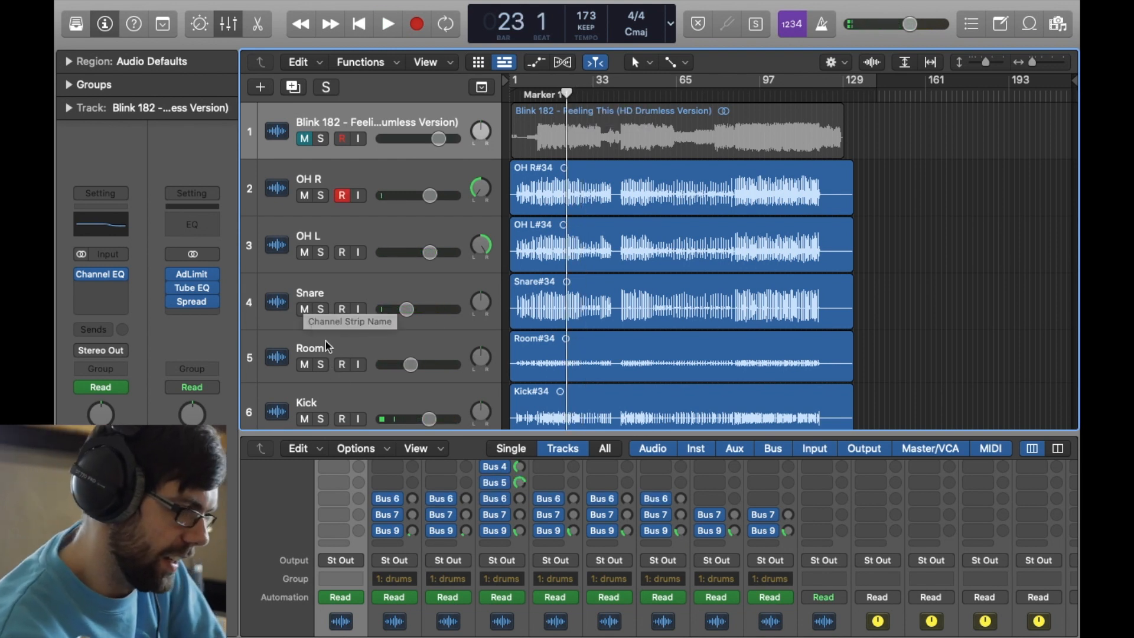
pyautogui.scroll(10, 616, 215)
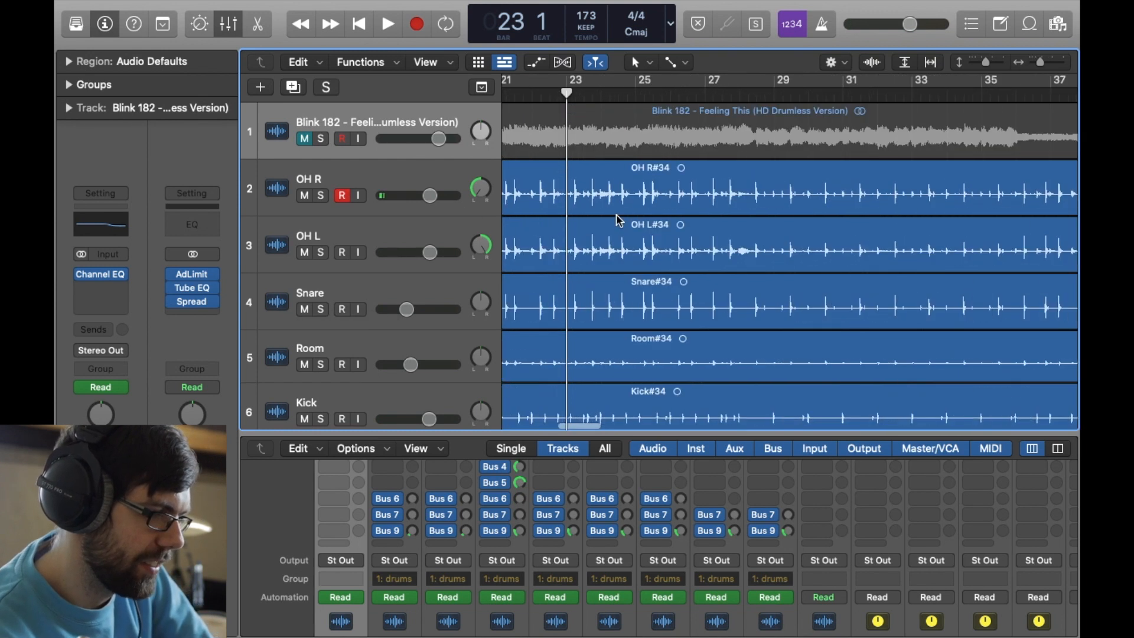
pyautogui.scroll(-10, 616, 215)
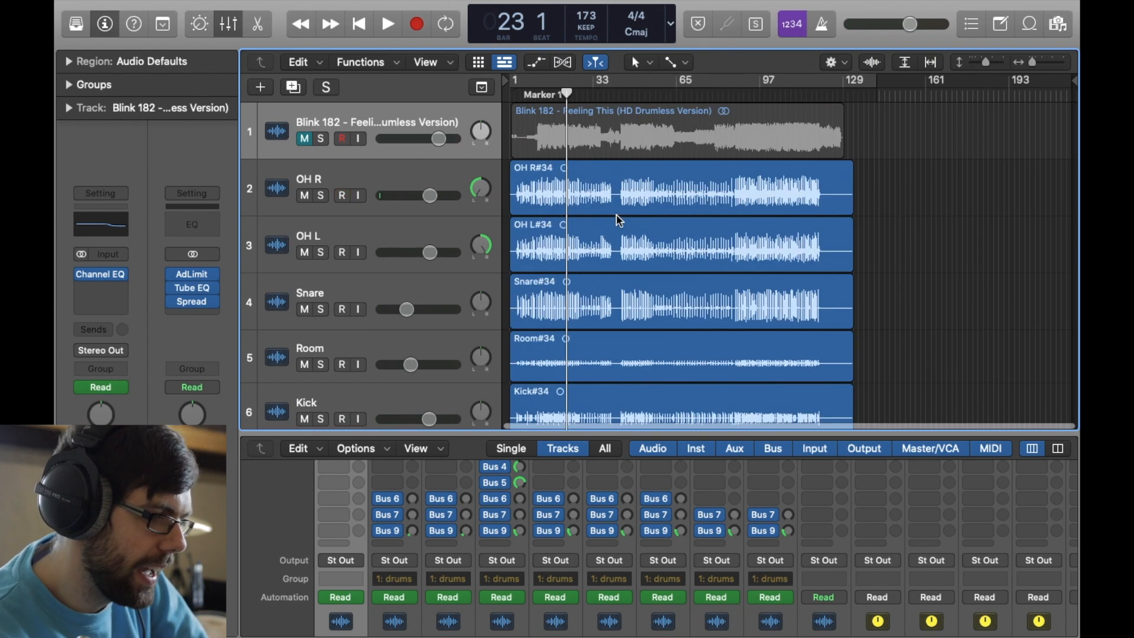
pyautogui.click(520, 98)
pyautogui.moveTo(520, 97); pyautogui.dragTo(517, 98)
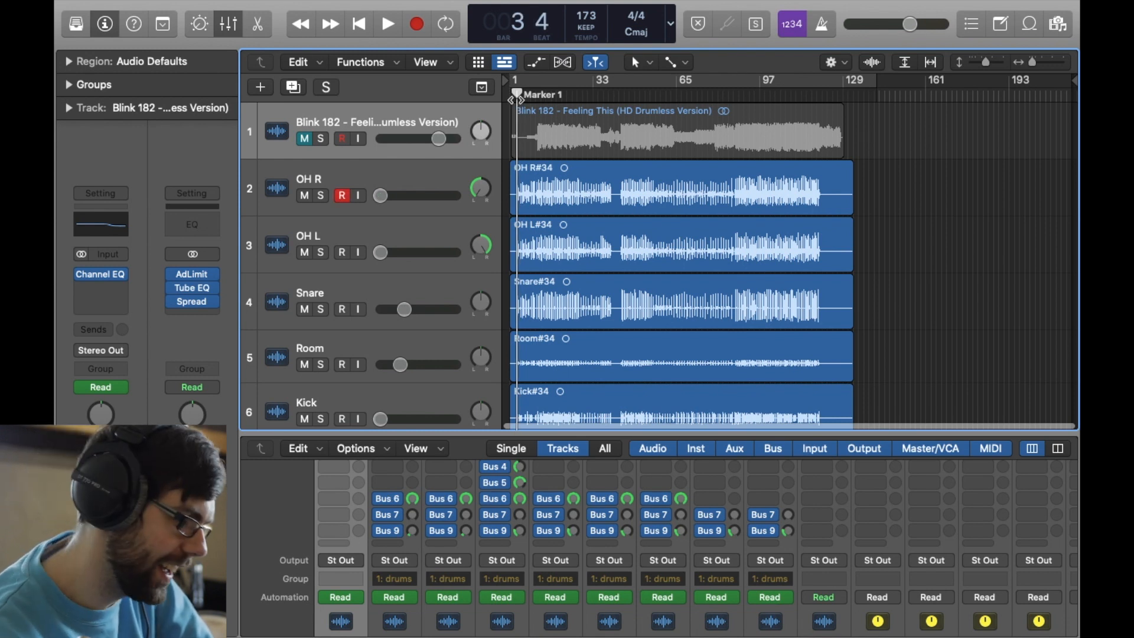
# - Play the drum intro from bar 3 into the full section and stop at bar 13
pyautogui.press('super+Right')
pyautogui.press('super+Right')
pyautogui.press('super+Right')
pyautogui.press('super+Right')
pyautogui.press('super+Right')
pyautogui.press('super+Right')
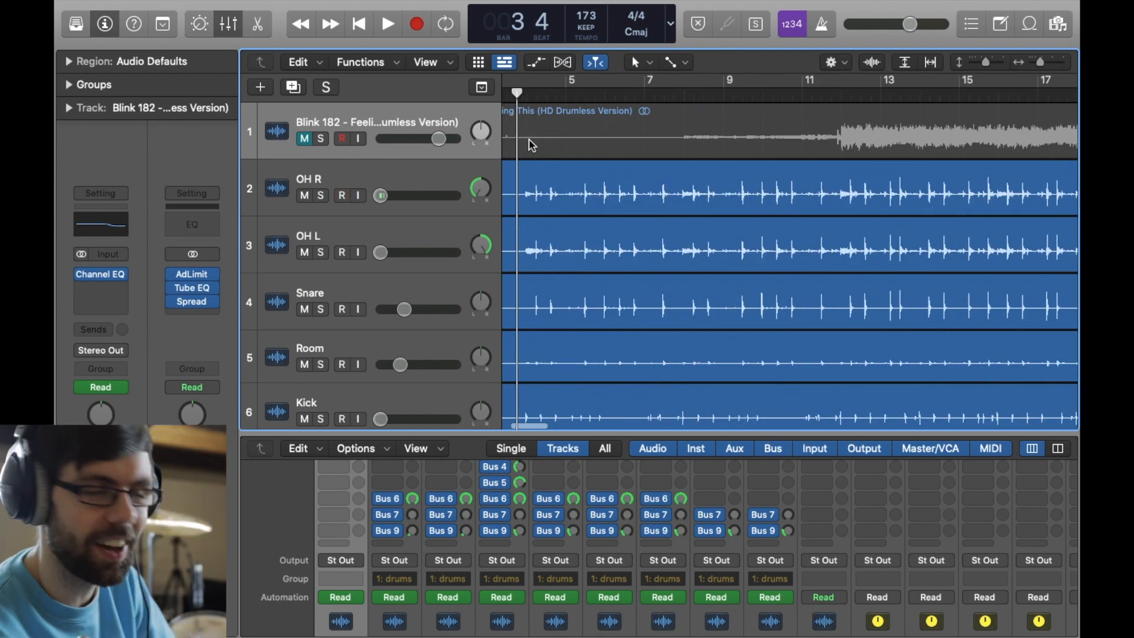
pyautogui.press('super+Left')
pyautogui.press('super+Left')
pyautogui.press('super+Left')
pyautogui.press('super+Left')
pyautogui.press('super+Left')
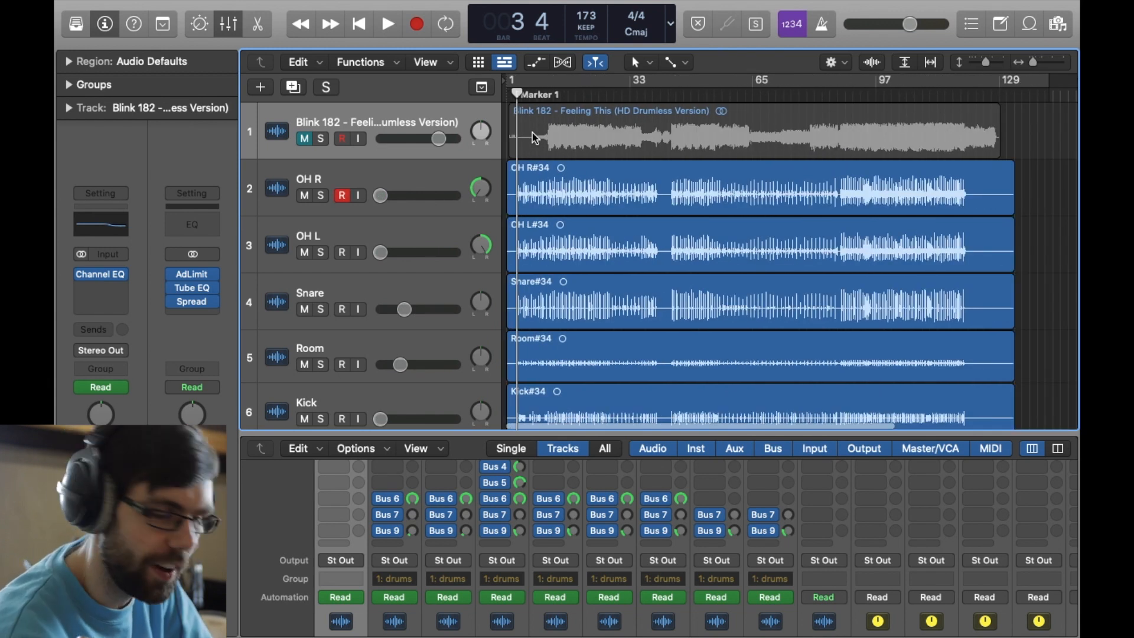
pyautogui.press('super+Right')
pyautogui.press('super+Right')
pyautogui.press('super+Right')
pyautogui.press('super+Right')
pyautogui.press('super+Right')
pyautogui.press('super+Right')
pyautogui.press('super+Right')
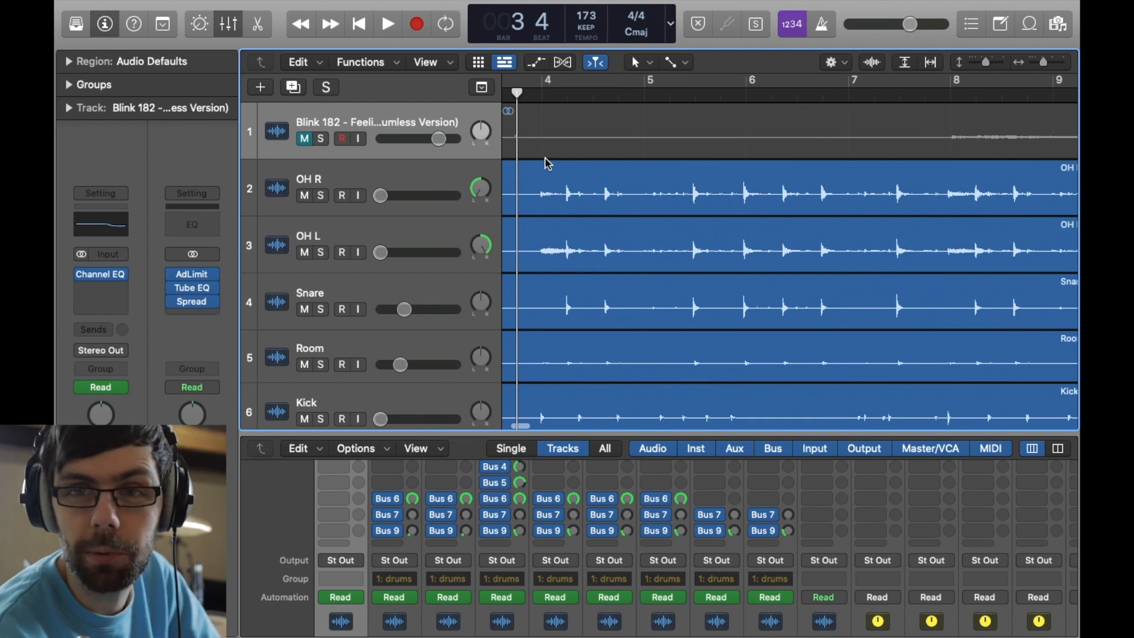
pyautogui.press('space')
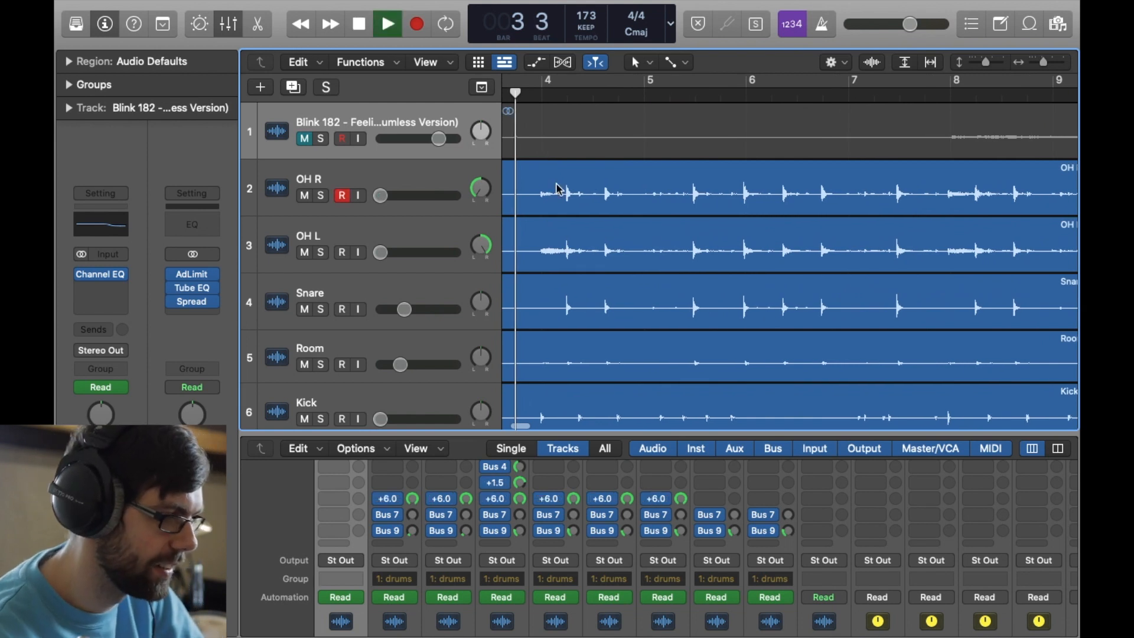
pyautogui.press('super+Left')
pyautogui.press('super+Left')
pyautogui.press('super+Left')
pyautogui.press('super+Left')
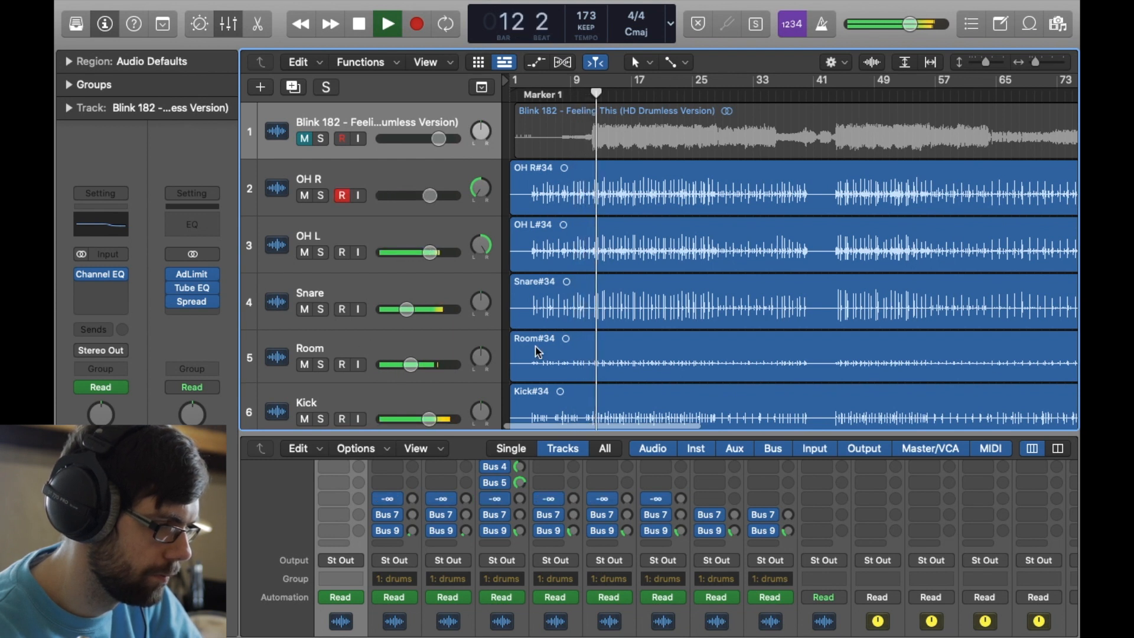
pyautogui.press('space')
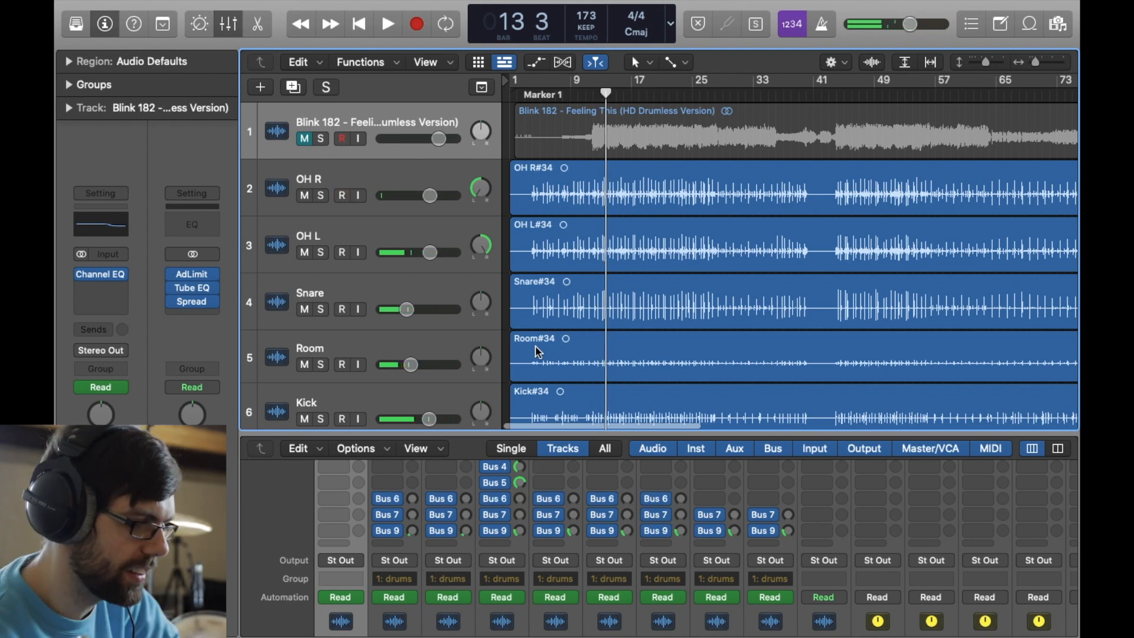
# - Show track automation and examine the volume curves of the overhead, snare, room and kick tracks around the end of the intro
pyautogui.scroll(-5, 538, 352)
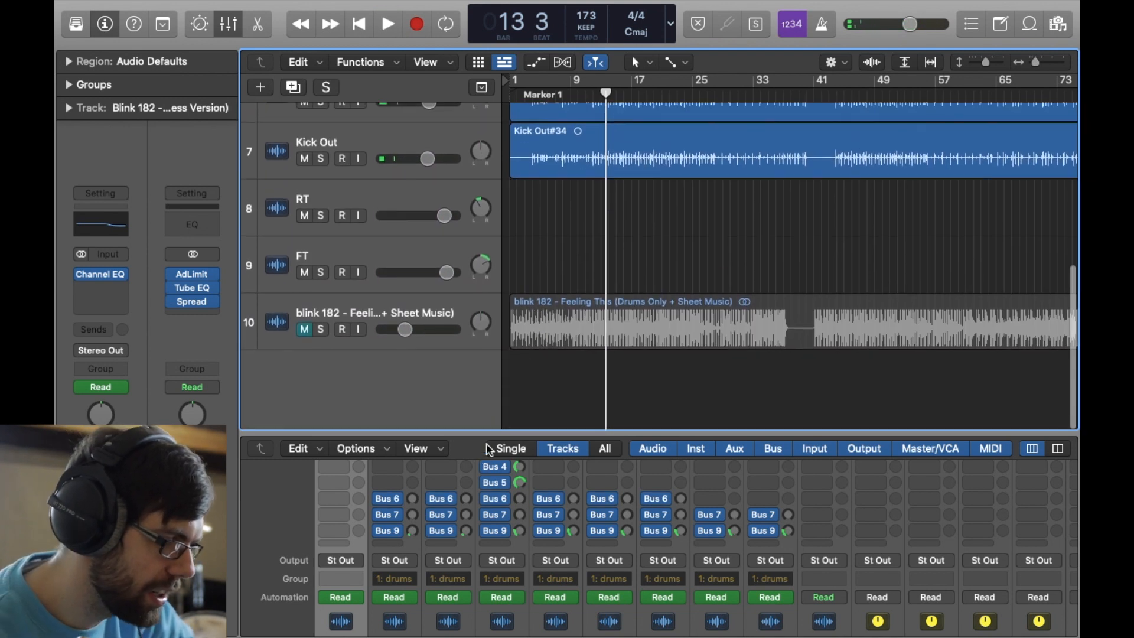
pyautogui.moveTo(501, 430); pyautogui.dragTo(514, 231)
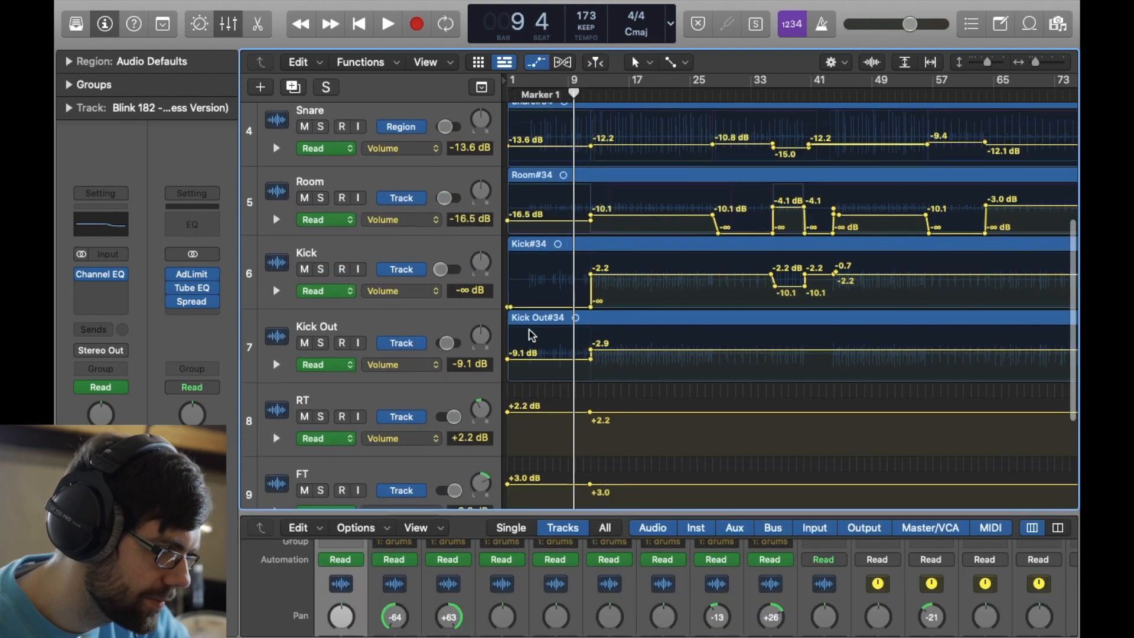
pyautogui.scroll(5, 532, 335)
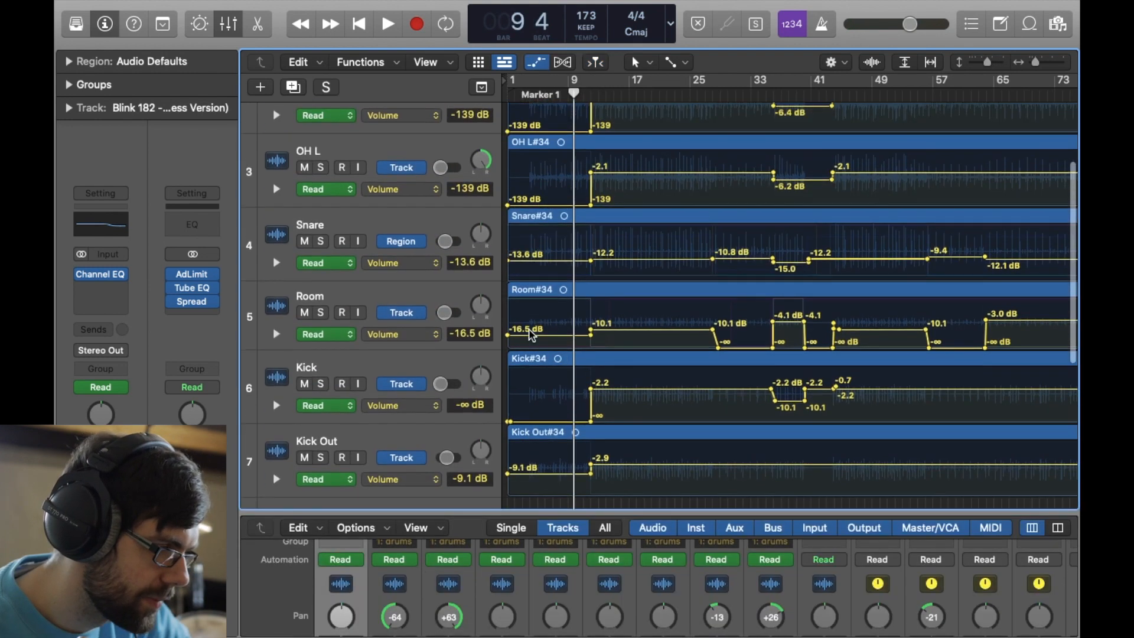
pyautogui.scroll(1, 531, 335)
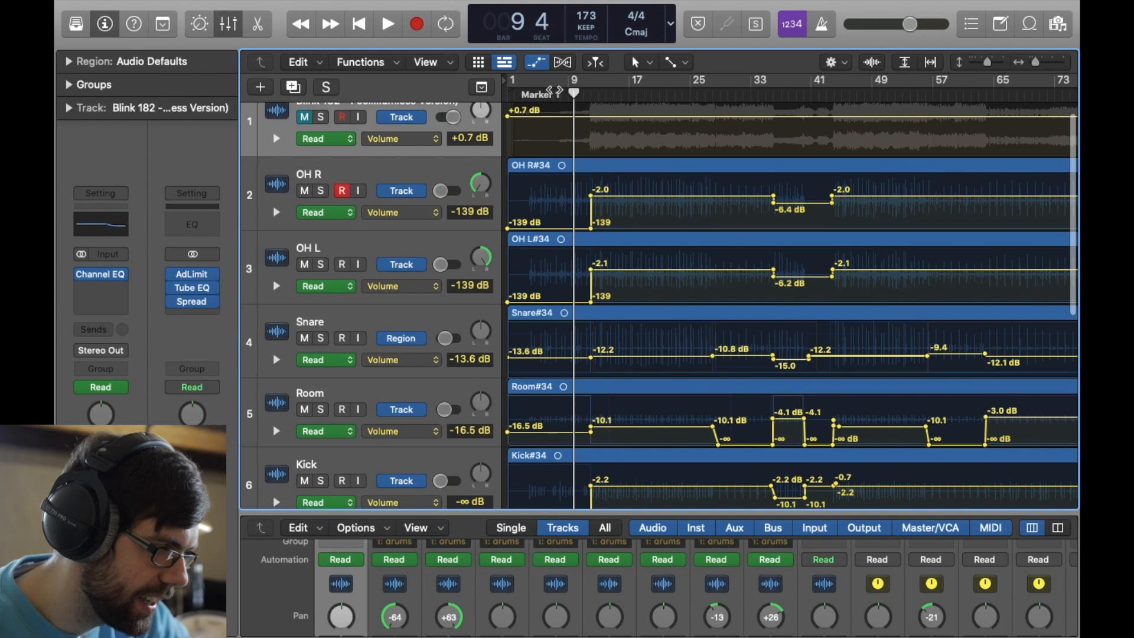
pyautogui.scroll(-2, 556, 335)
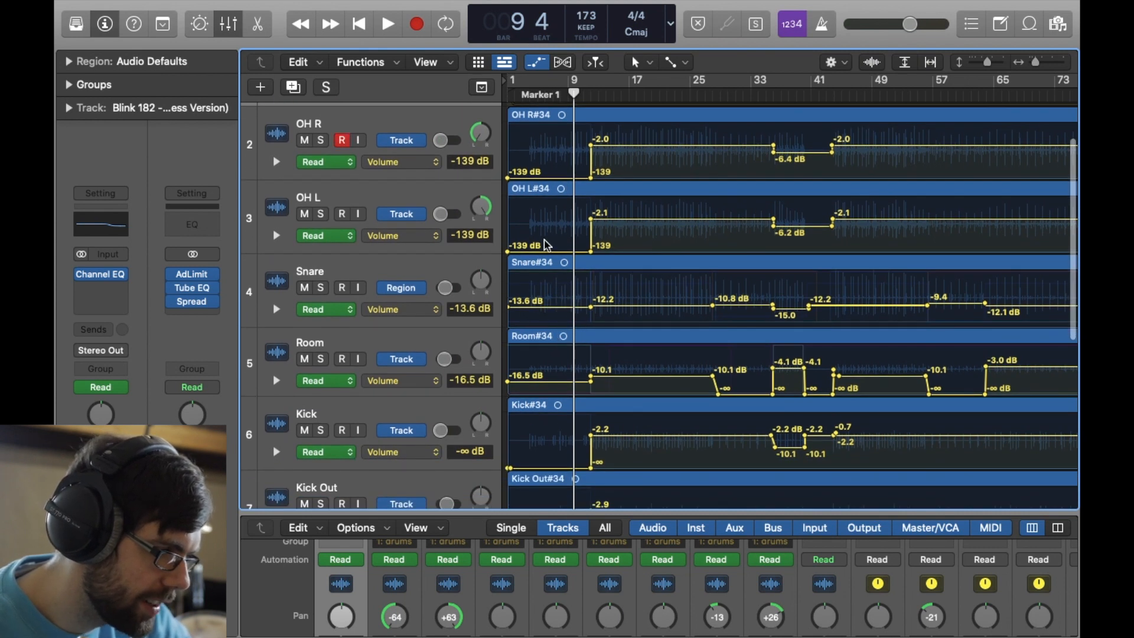
pyautogui.scroll(2, 556, 216)
pyautogui.scroll(-5, 555, 216)
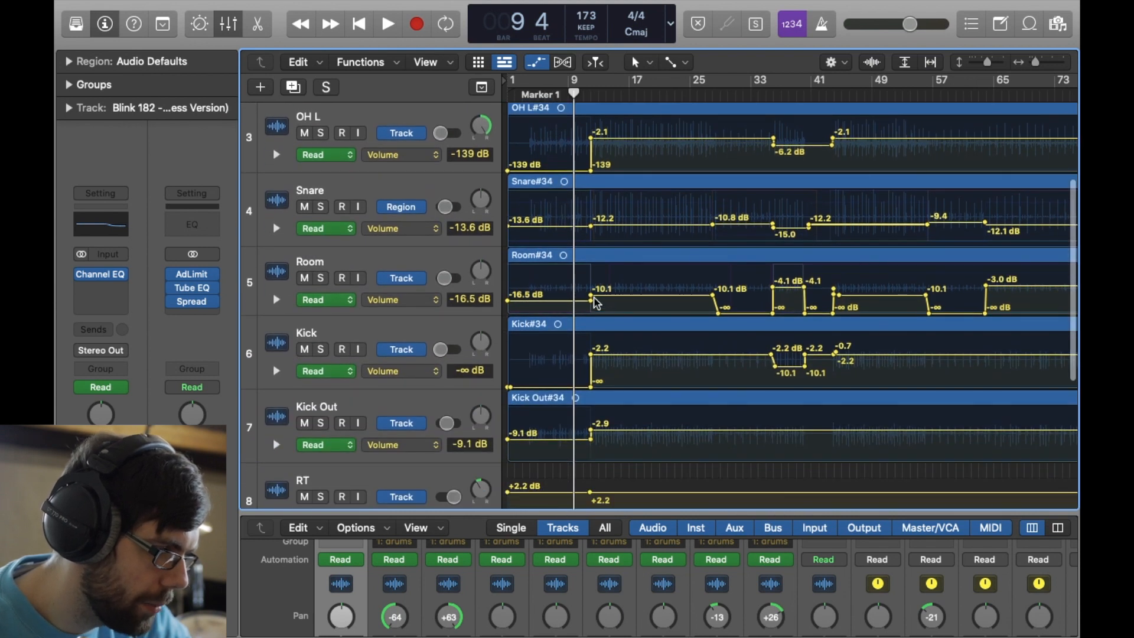
pyautogui.scroll(-2, 568, 327)
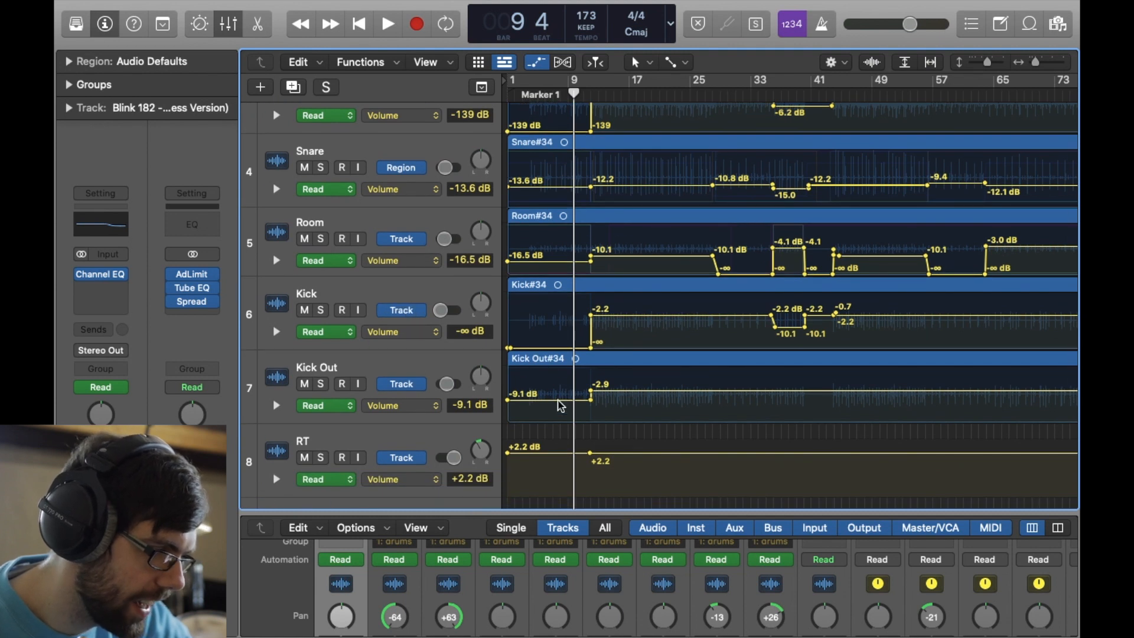
pyautogui.scroll(1, 521, 374)
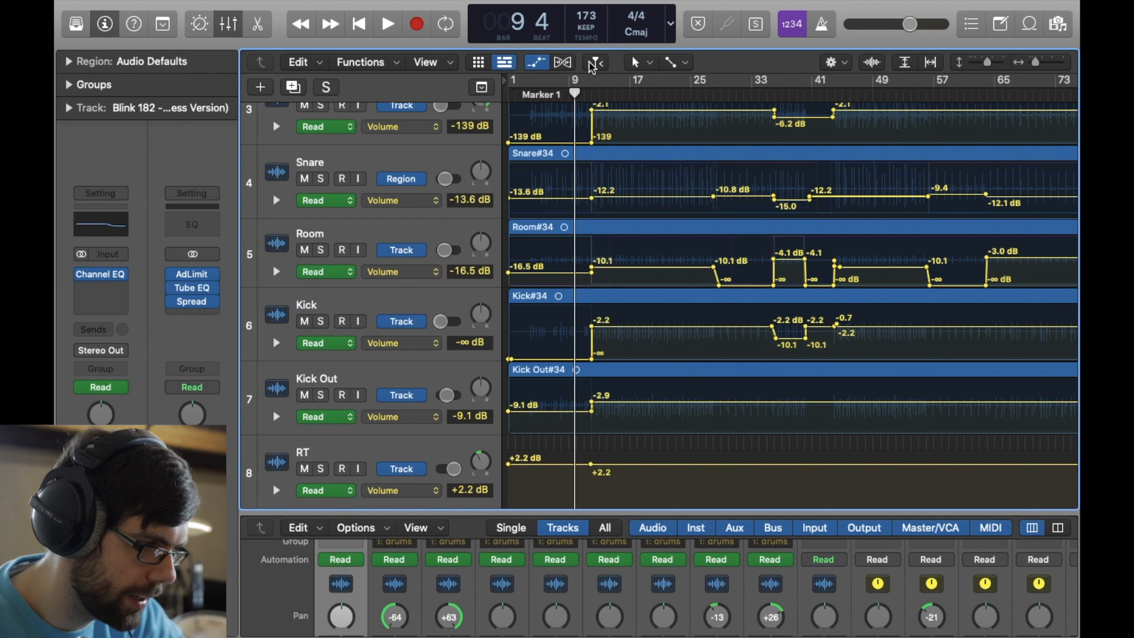
# - Play the drum mix through the volume automation change at the end of the intro and stop at bar 13
pyautogui.click(585, 93)
pyautogui.press('space')
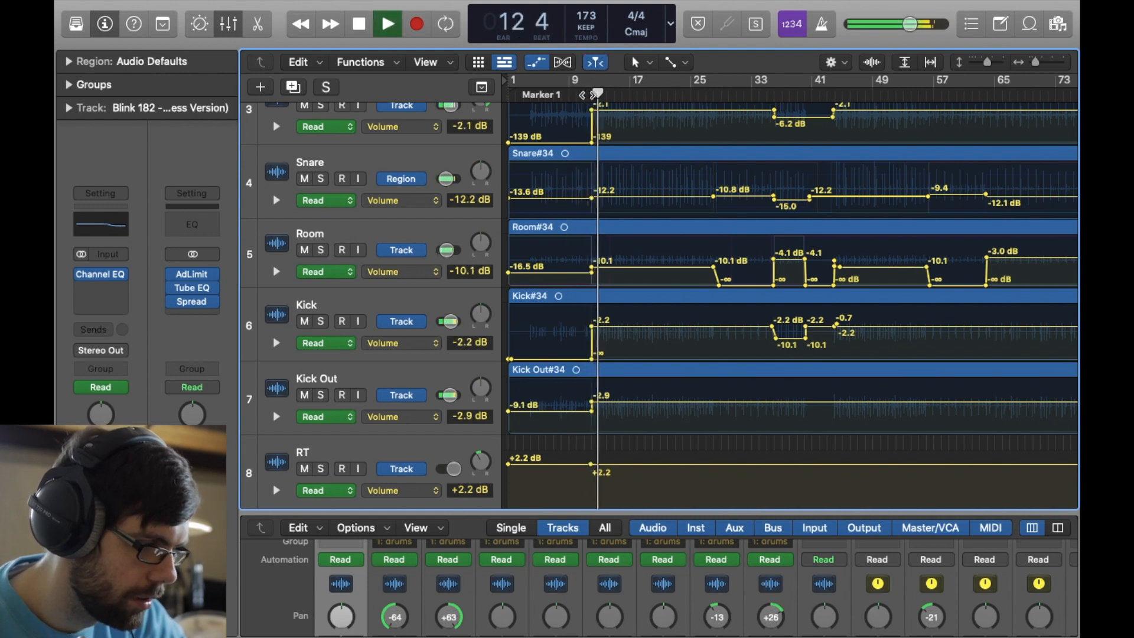
pyautogui.press('space')
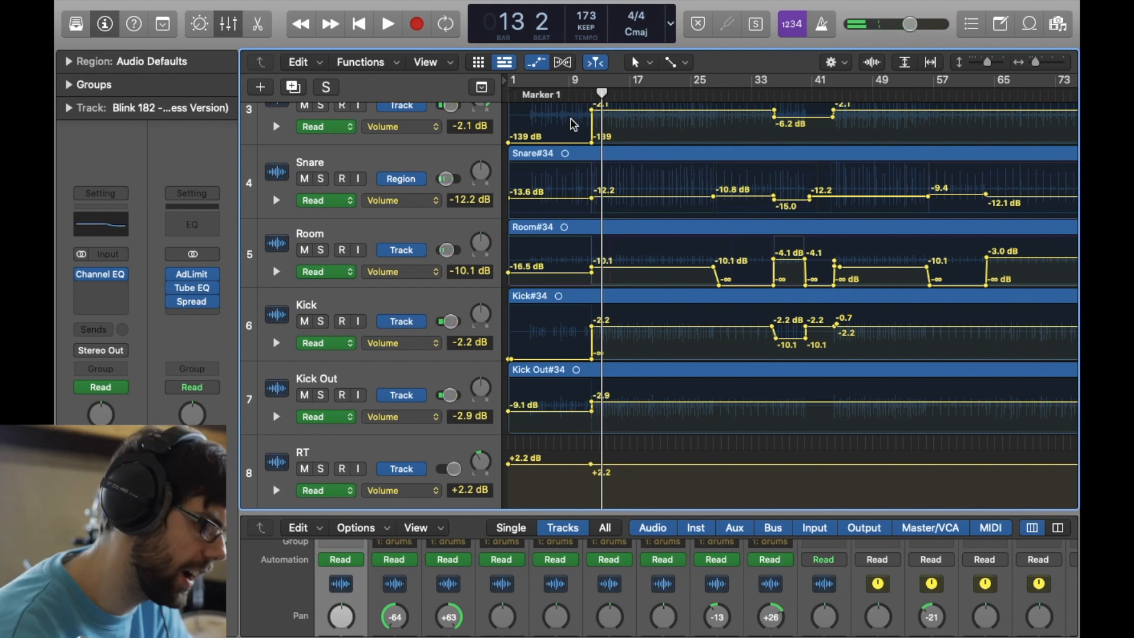
# - Solo the Room track and play it in the intro from bar 5
pyautogui.click(540, 95)
pyautogui.scroll(5, 320, 396)
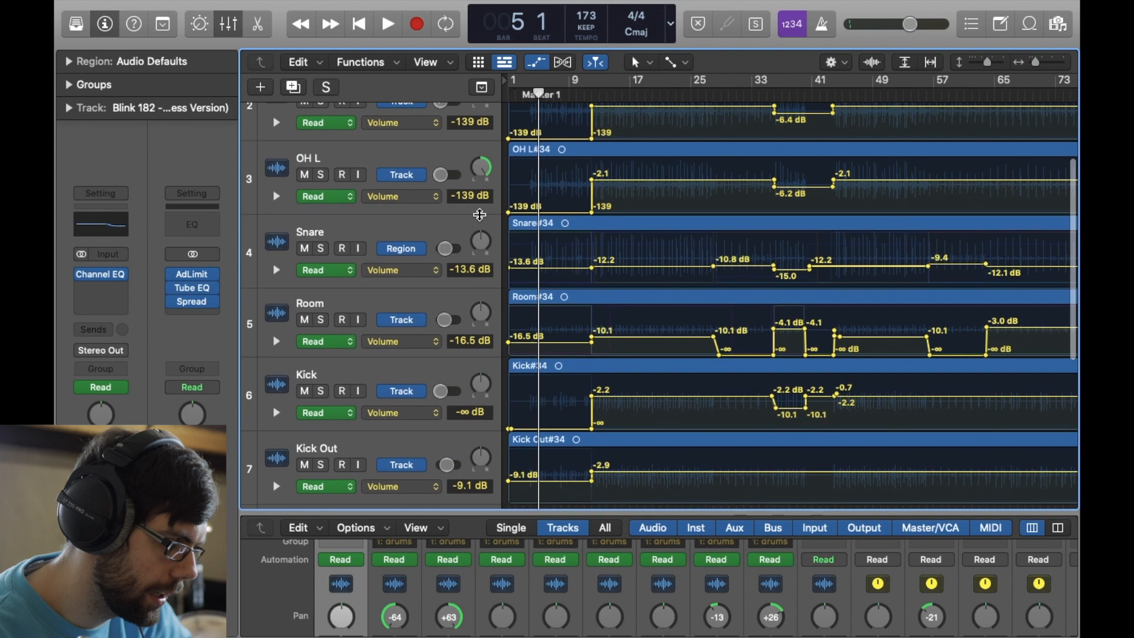
pyautogui.click(321, 387)
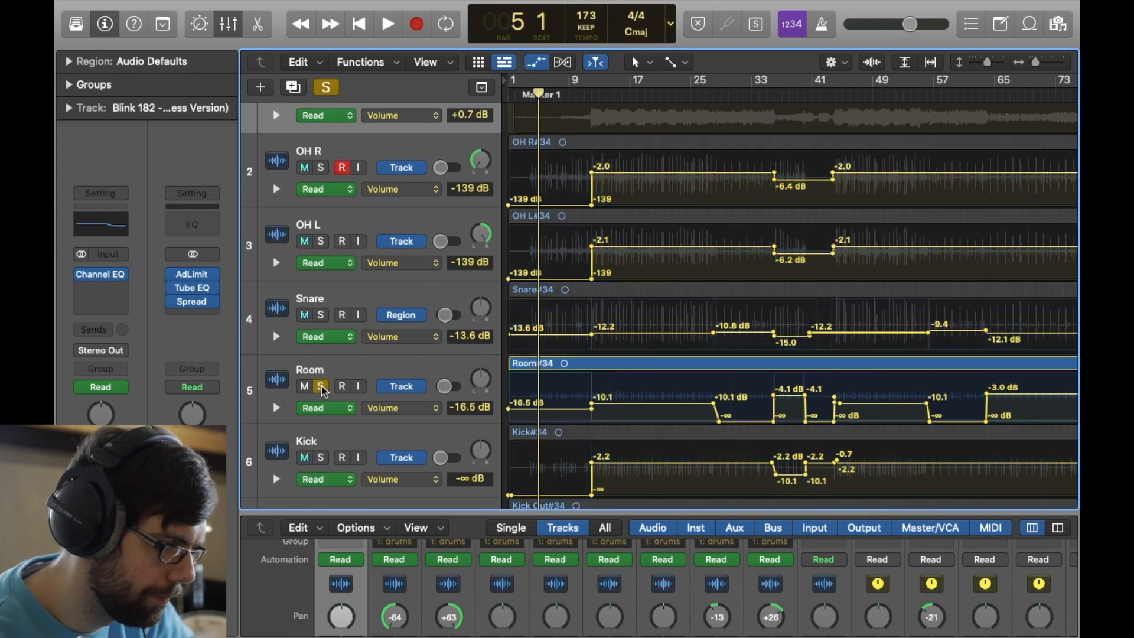
pyautogui.press('space')
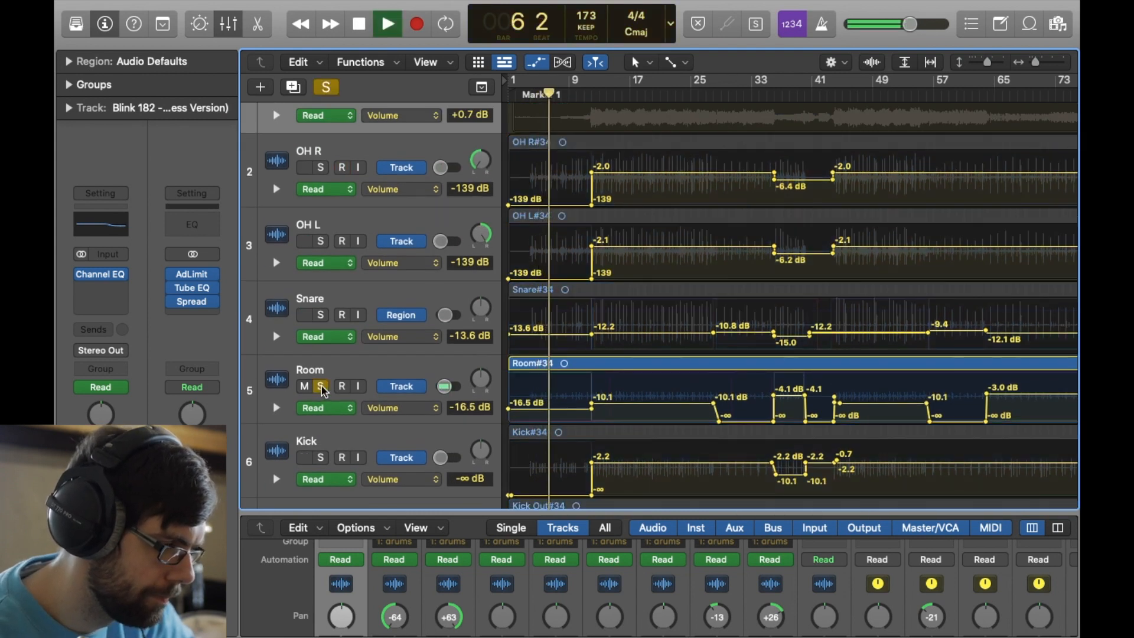
pyautogui.press('space')
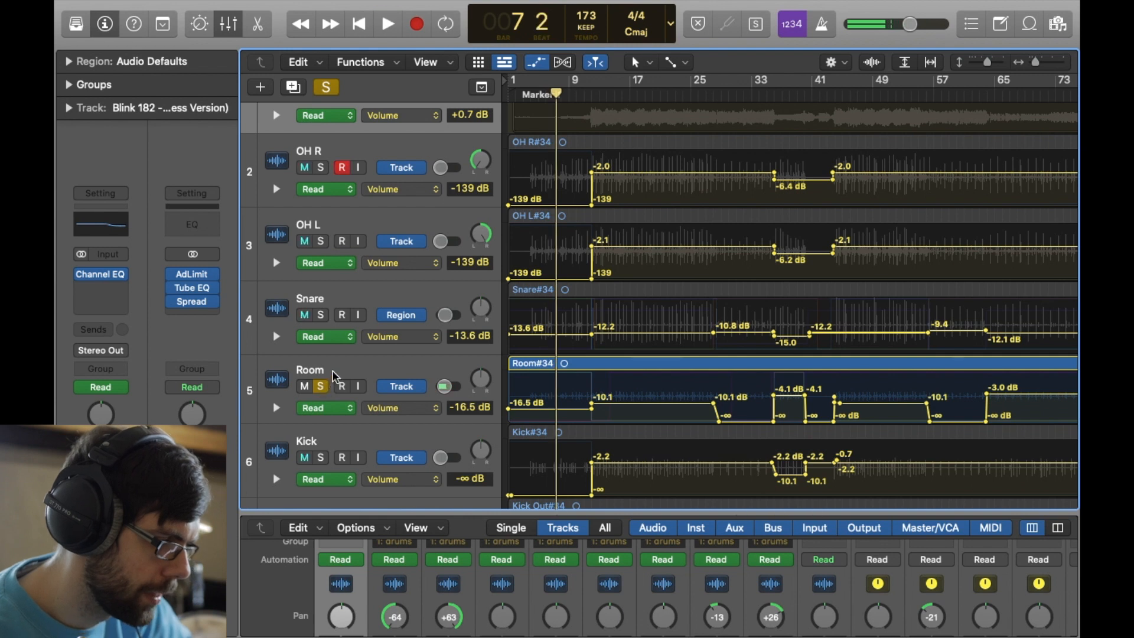
# - Select the Room track, audition its intro again, and open its Phaser plug-in
pyautogui.click(358, 371)
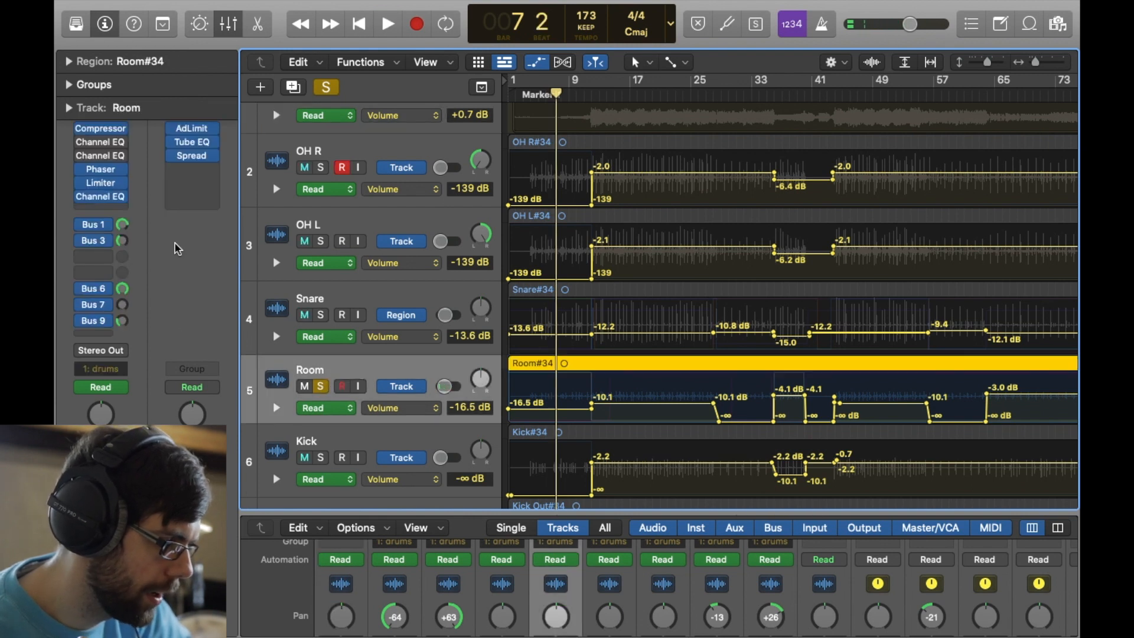
pyautogui.press('space')
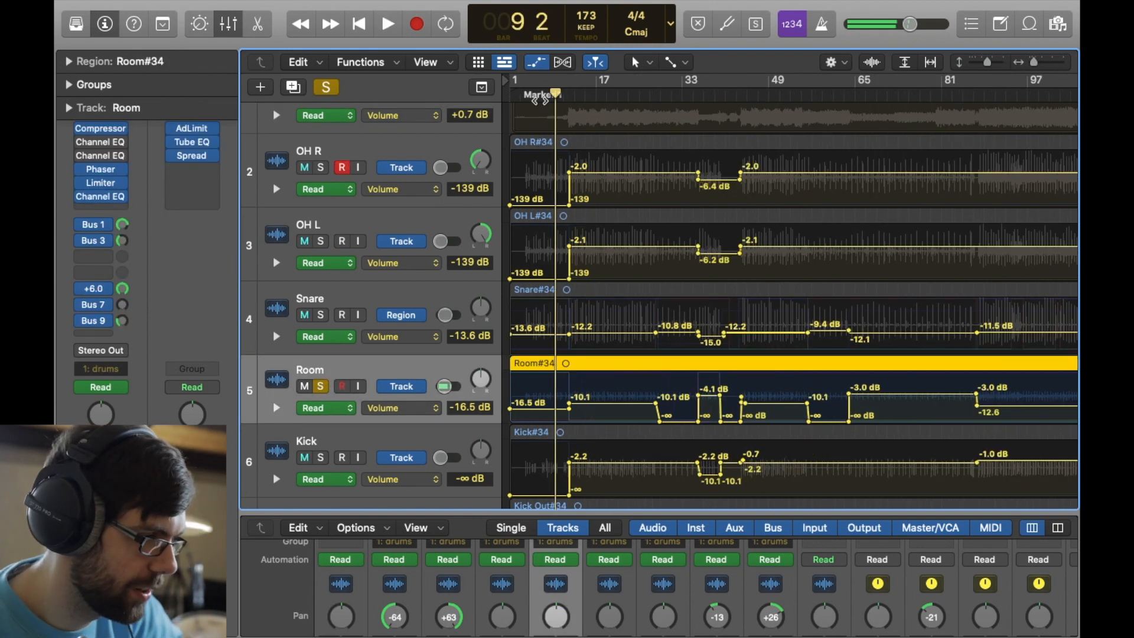
pyautogui.click(537, 99)
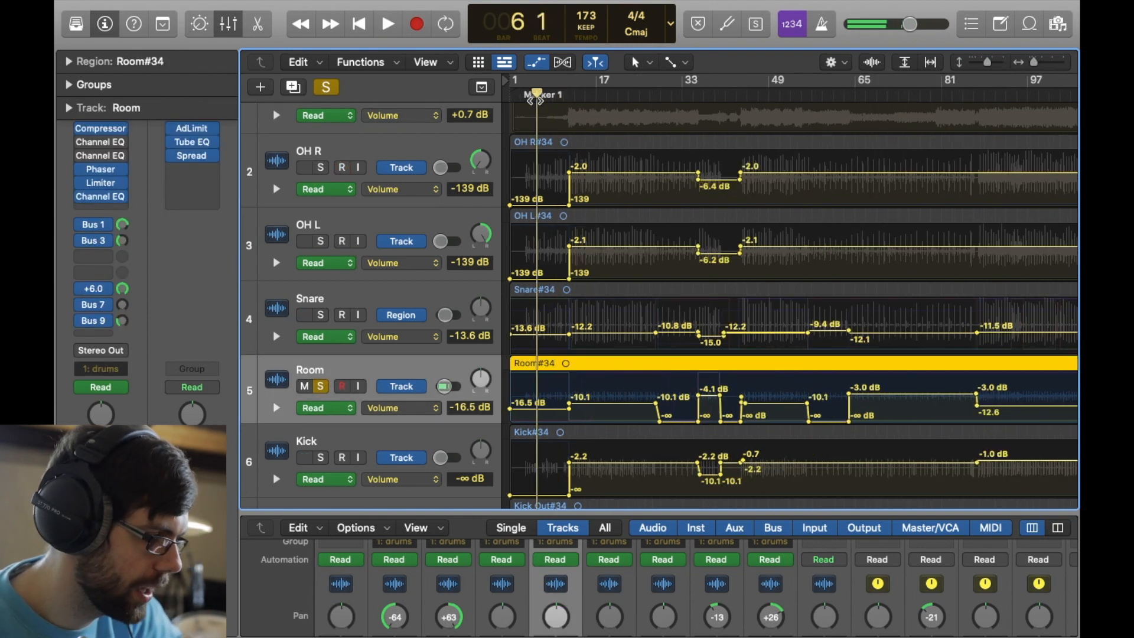
pyautogui.click(103, 170)
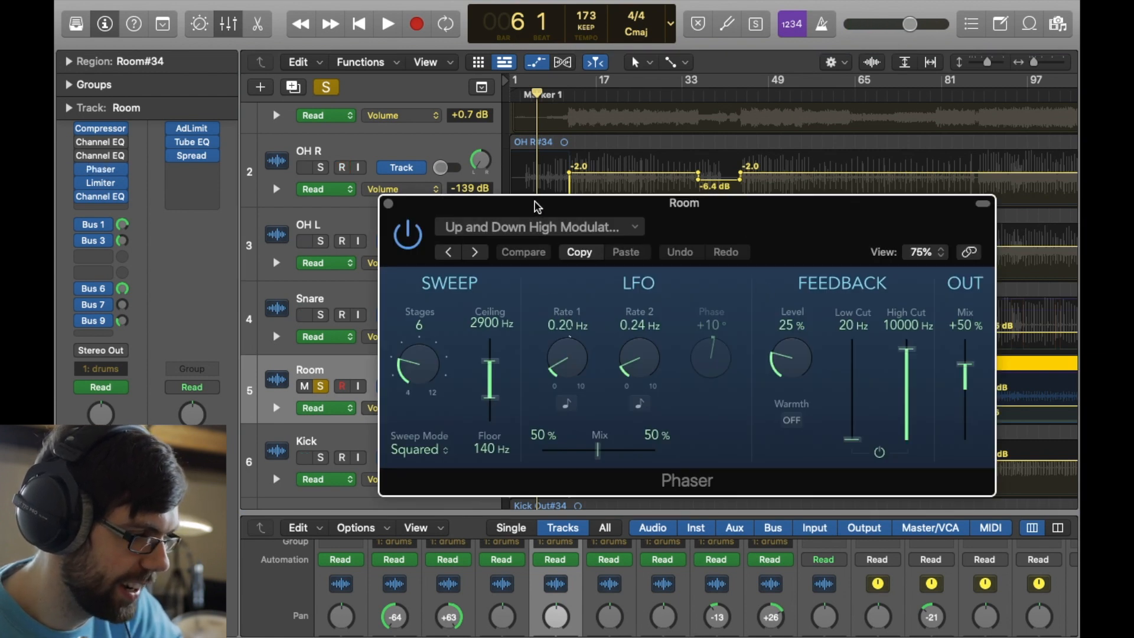
# - Close the Room track's Phaser plug-in and play the soloed Room track from bar 17
pyautogui.moveTo(538, 206); pyautogui.dragTo(531, 102)
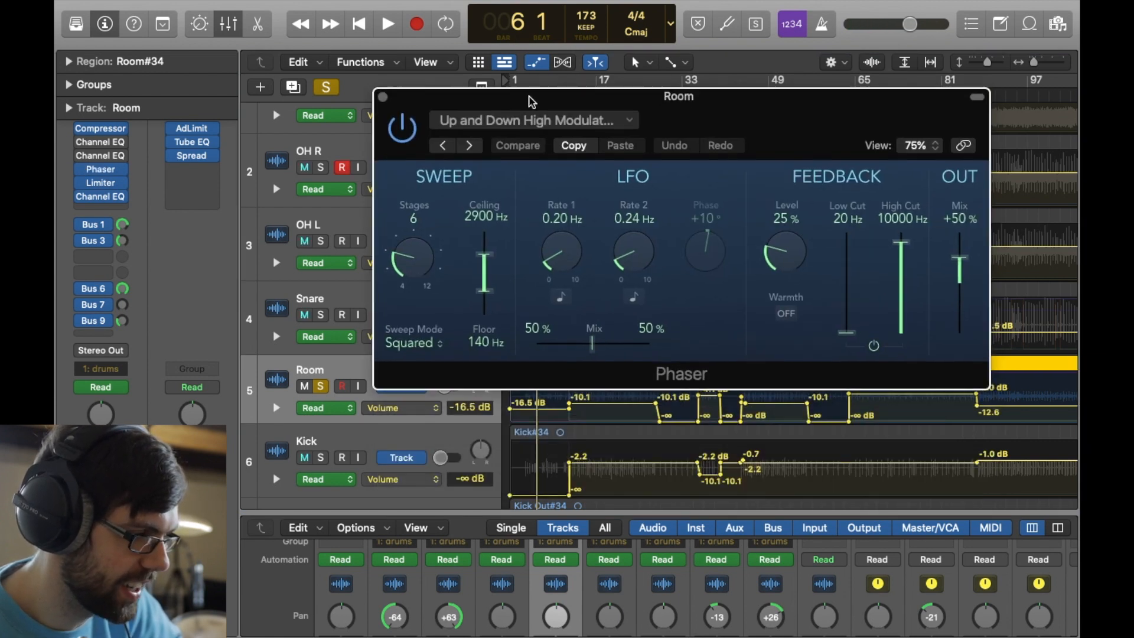
pyautogui.click(382, 99)
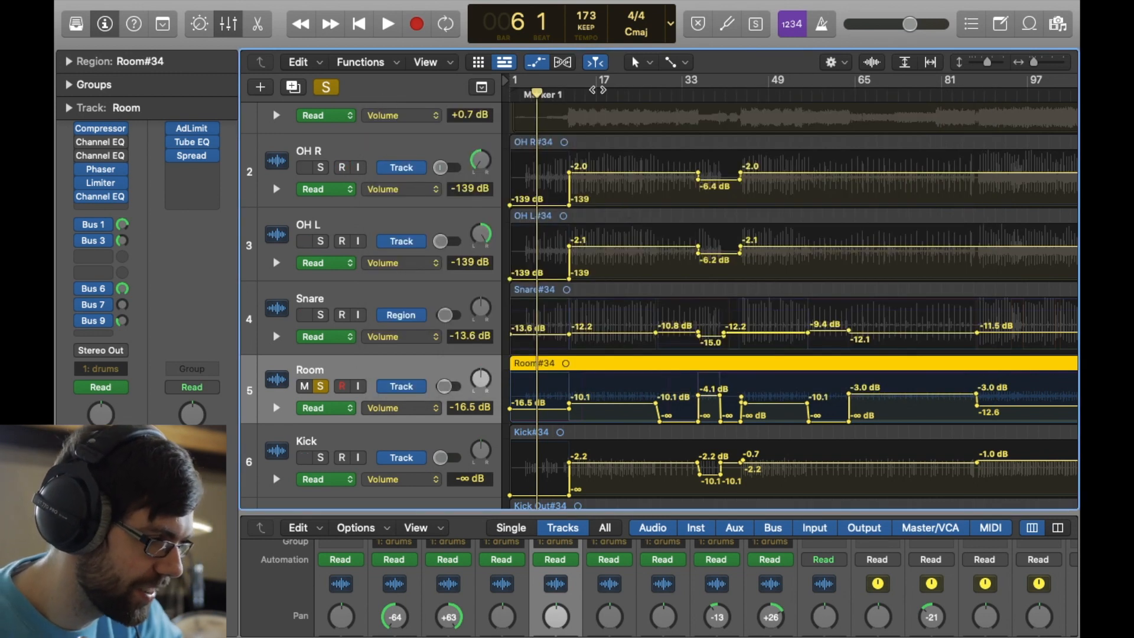
pyautogui.click(597, 90)
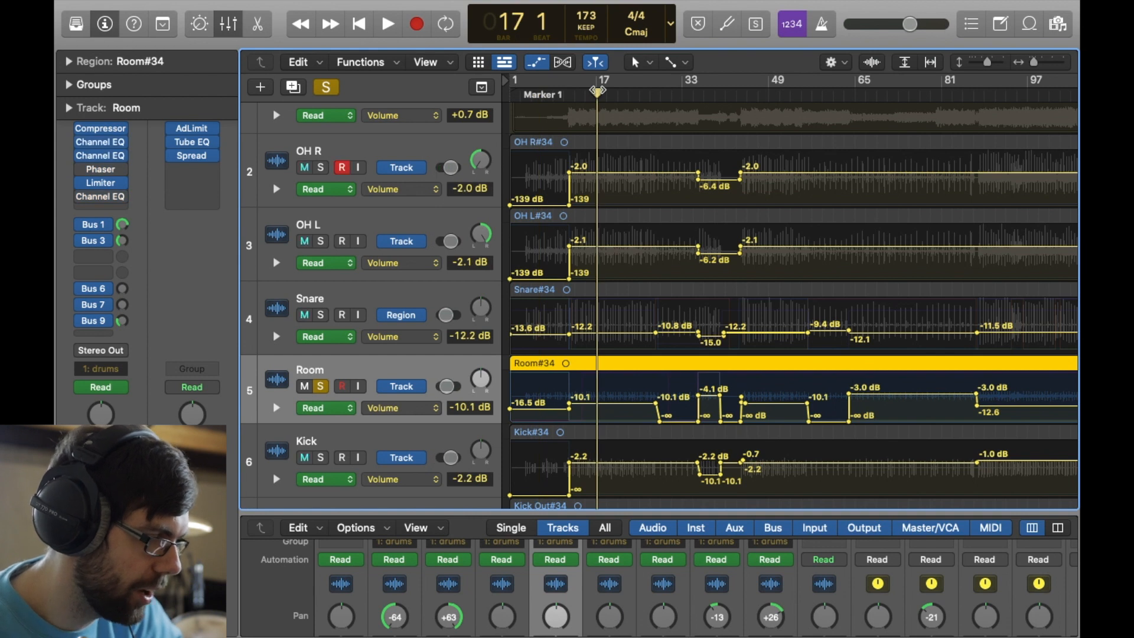
pyautogui.press('space')
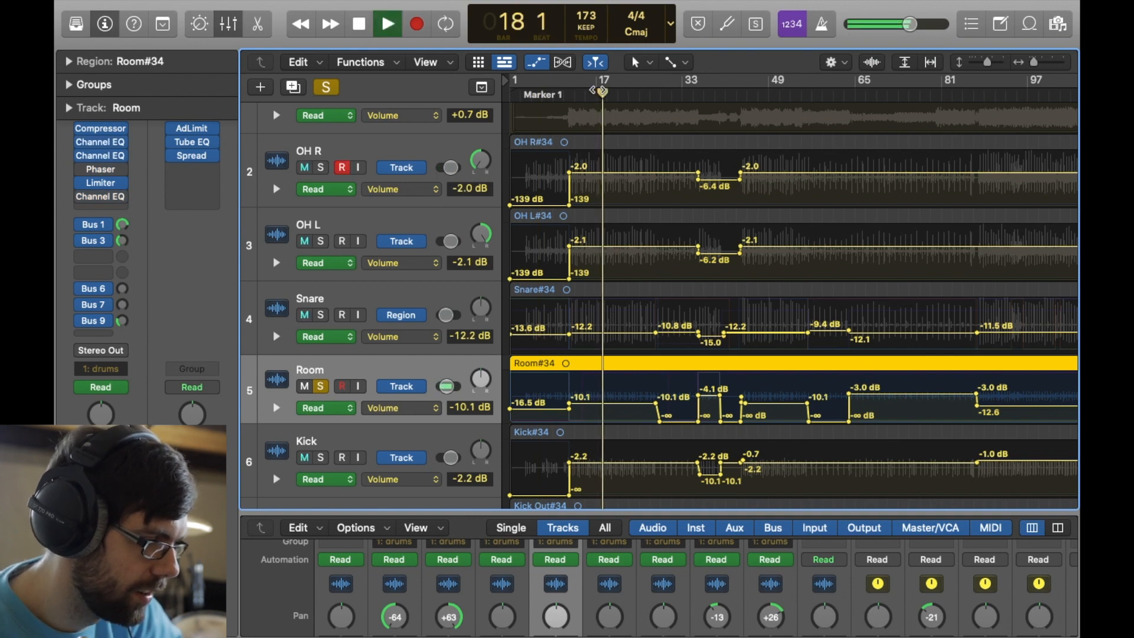
pyautogui.press('space')
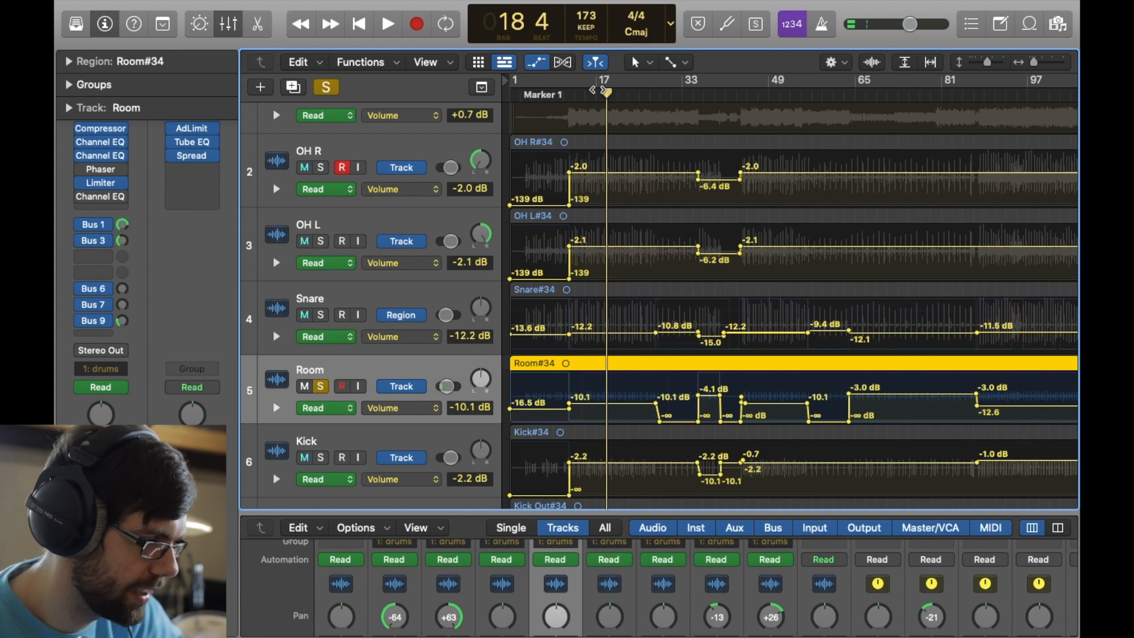
# - Hide the track automation and audition the Snare track alone around the end of the intro, stopping in bar 13
pyautogui.click(540, 62)
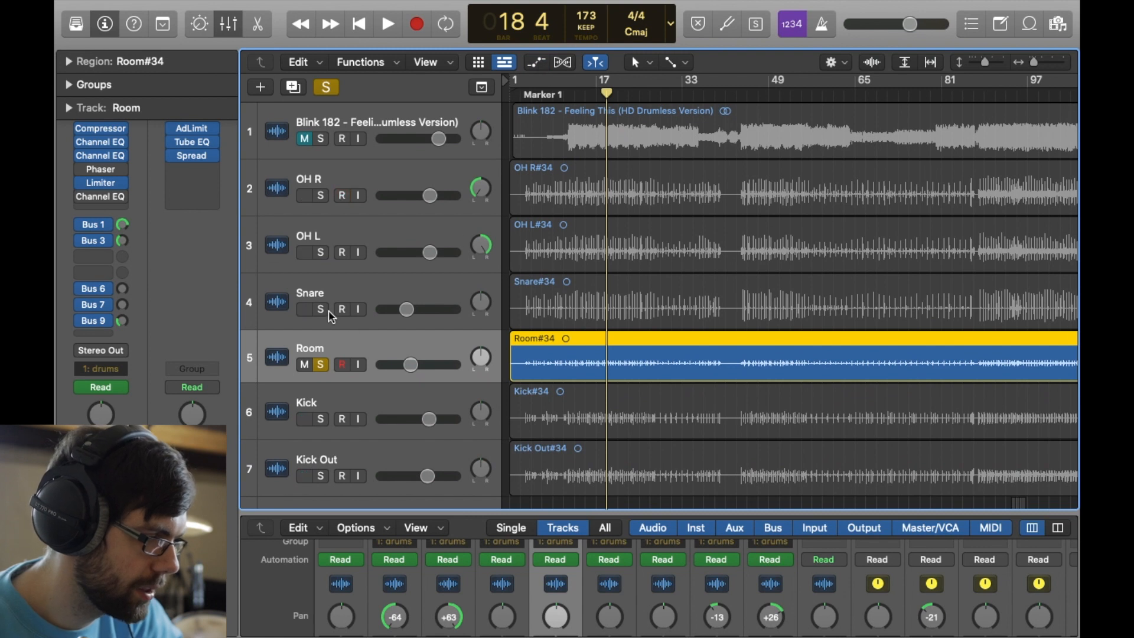
pyautogui.click(322, 310)
pyautogui.click(321, 365)
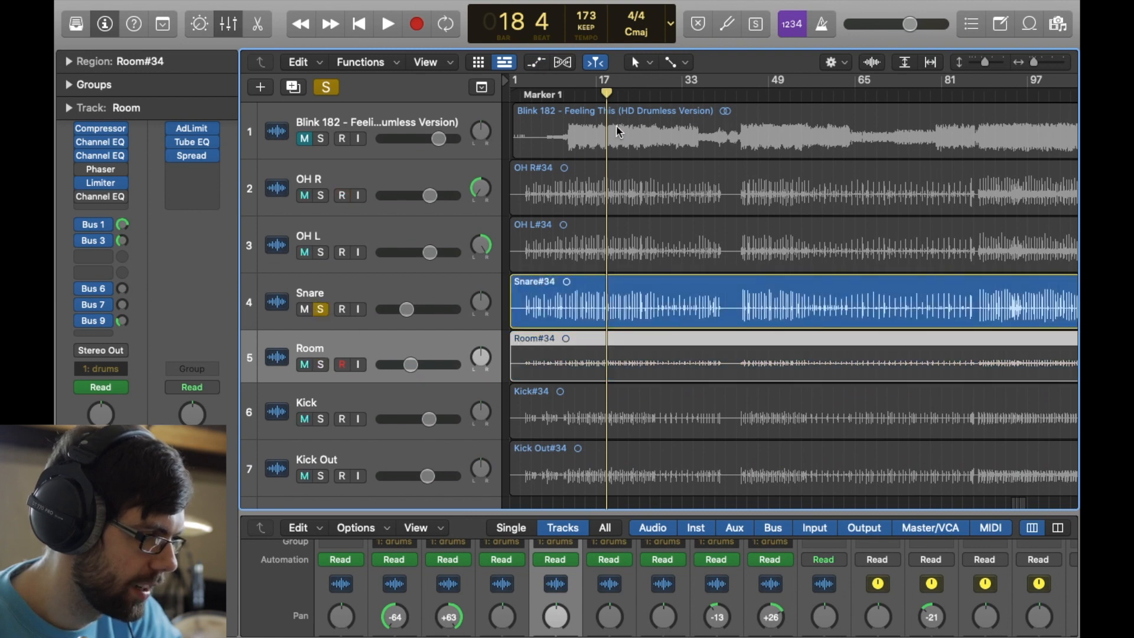
pyautogui.click(534, 99)
pyautogui.press('space')
pyautogui.click(560, 98)
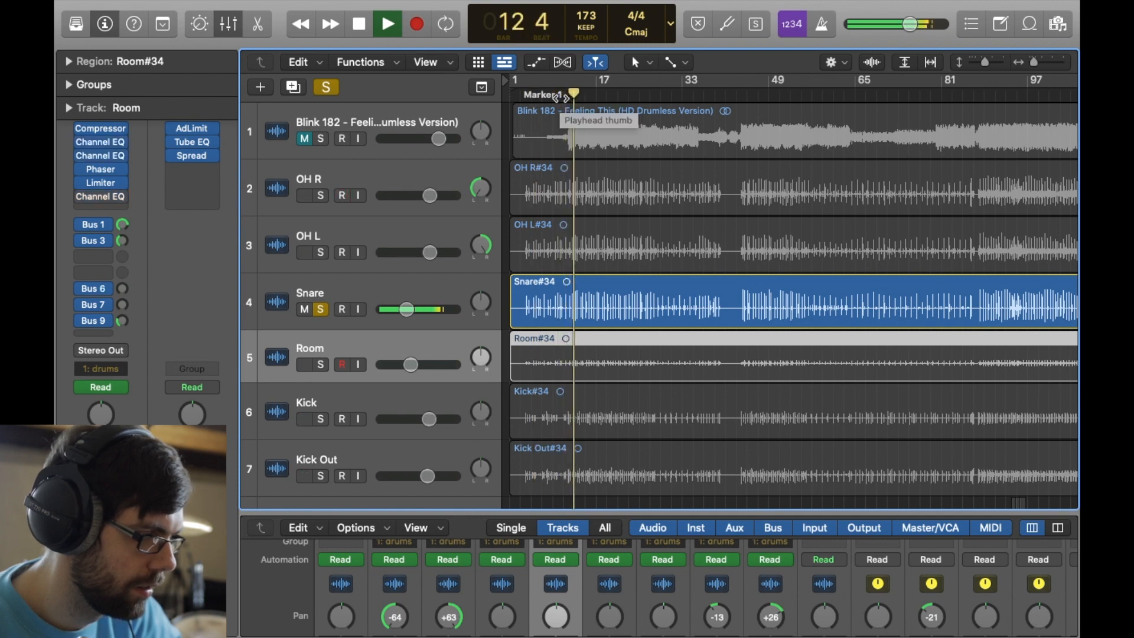
pyautogui.press('space')
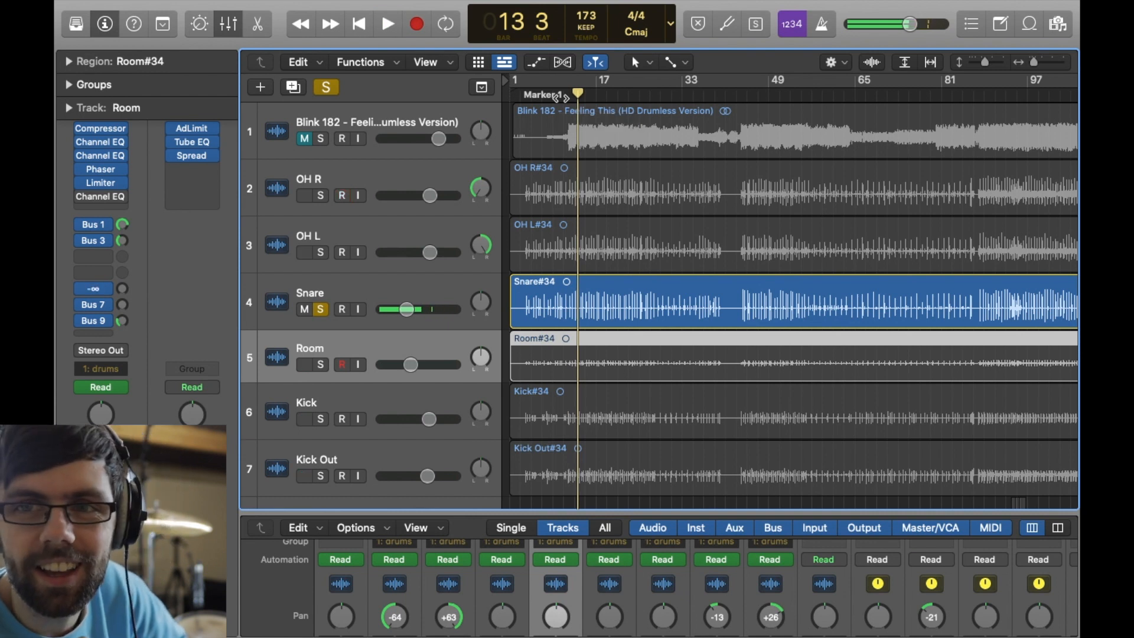
# - Play the full drum mix from bar 13, comparing it with the Snare track soloed and muted
pyautogui.click(327, 310)
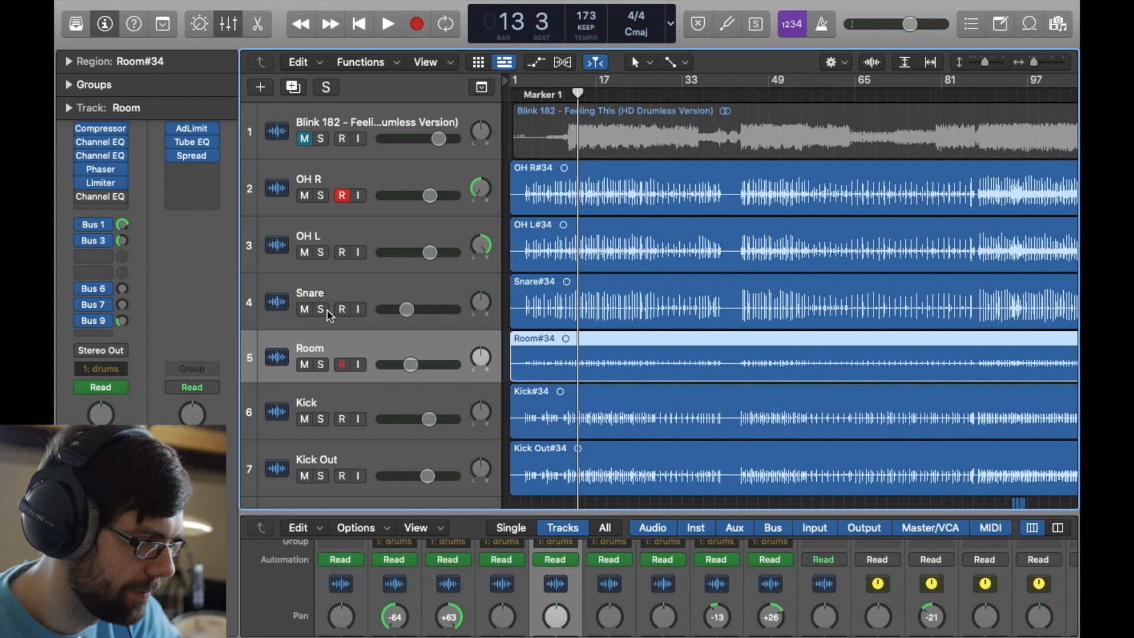
pyautogui.press('space')
pyautogui.click(325, 309)
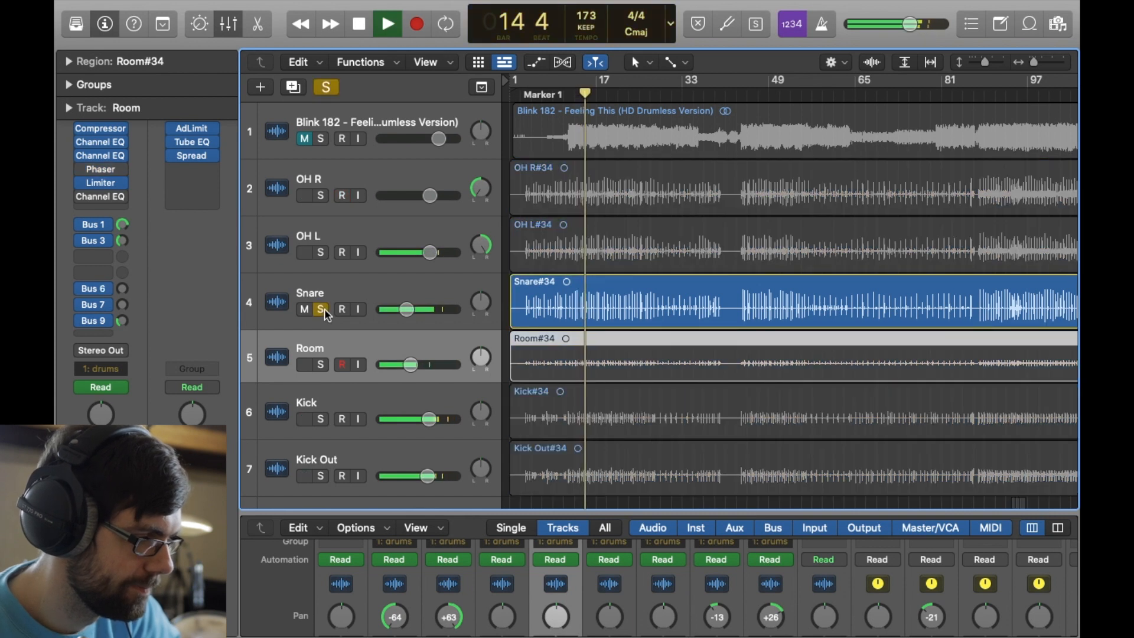
pyautogui.click(325, 308)
pyautogui.click(305, 309)
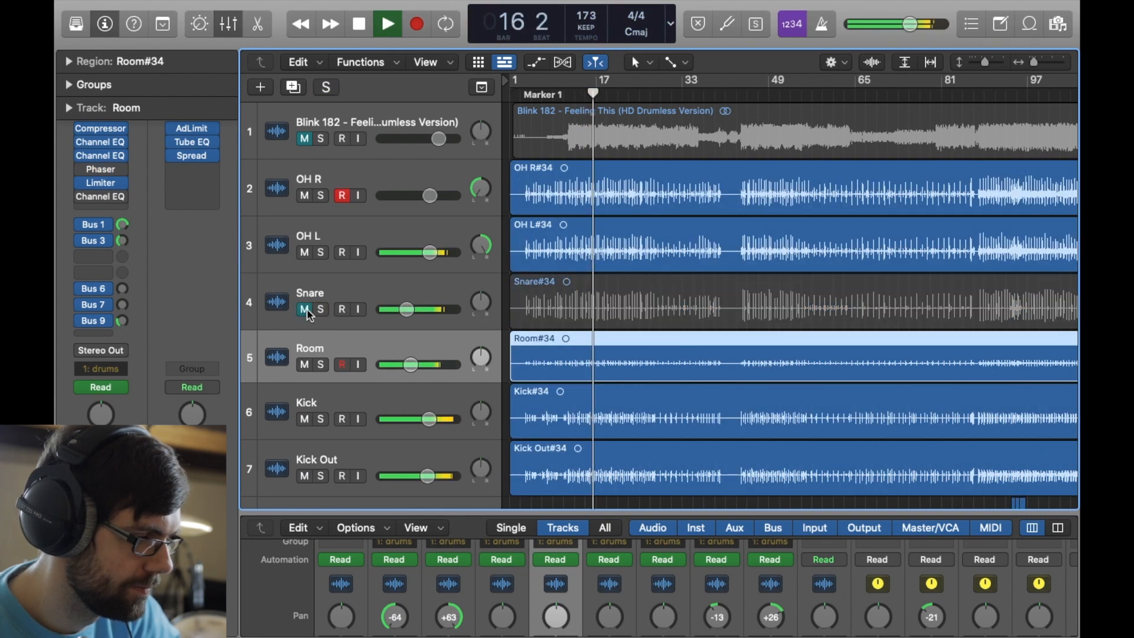
pyautogui.click(305, 309)
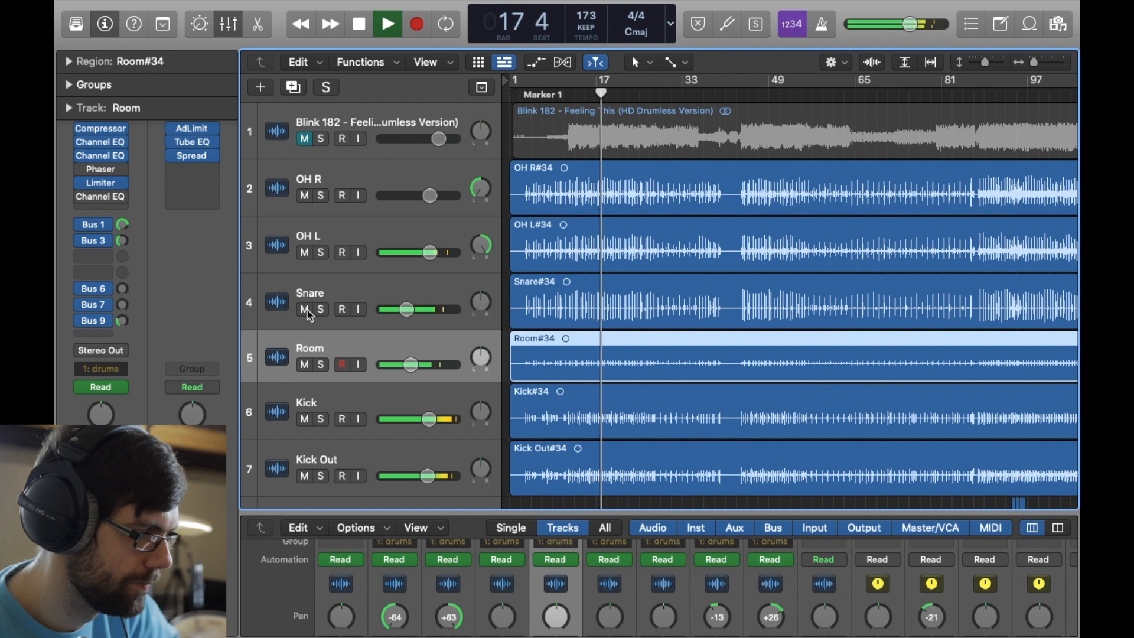
pyautogui.press('space')
# - Audition the Room track alone and within the full drum mix from bar 17, and inspect its first Channel EQ
pyautogui.scroll(-2, 396, 362)
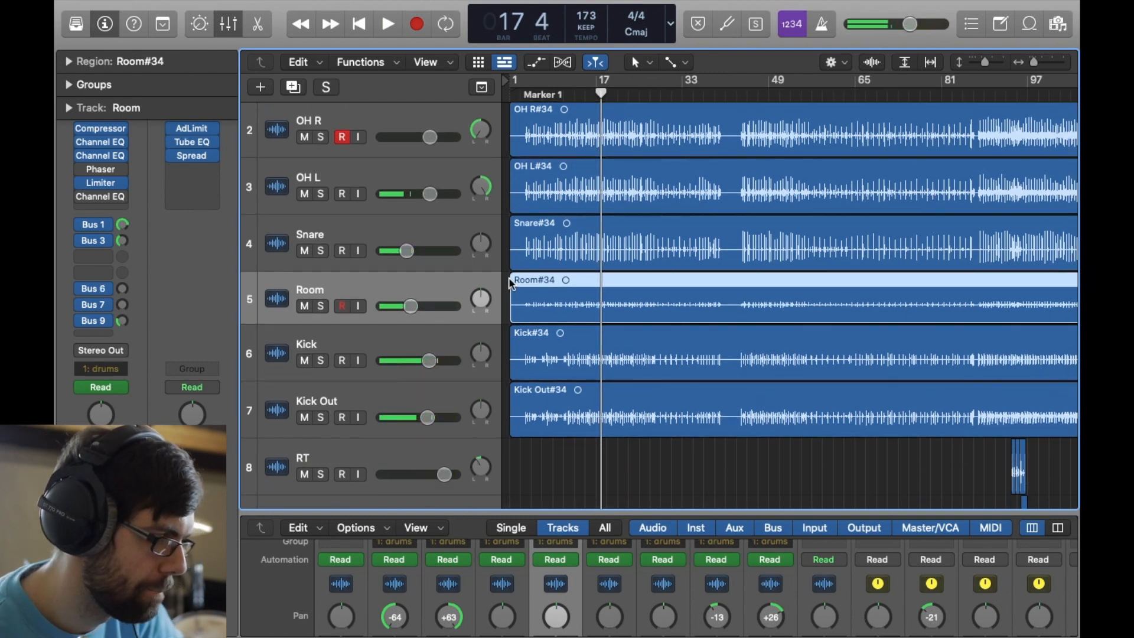
pyautogui.click(322, 305)
pyautogui.press('space')
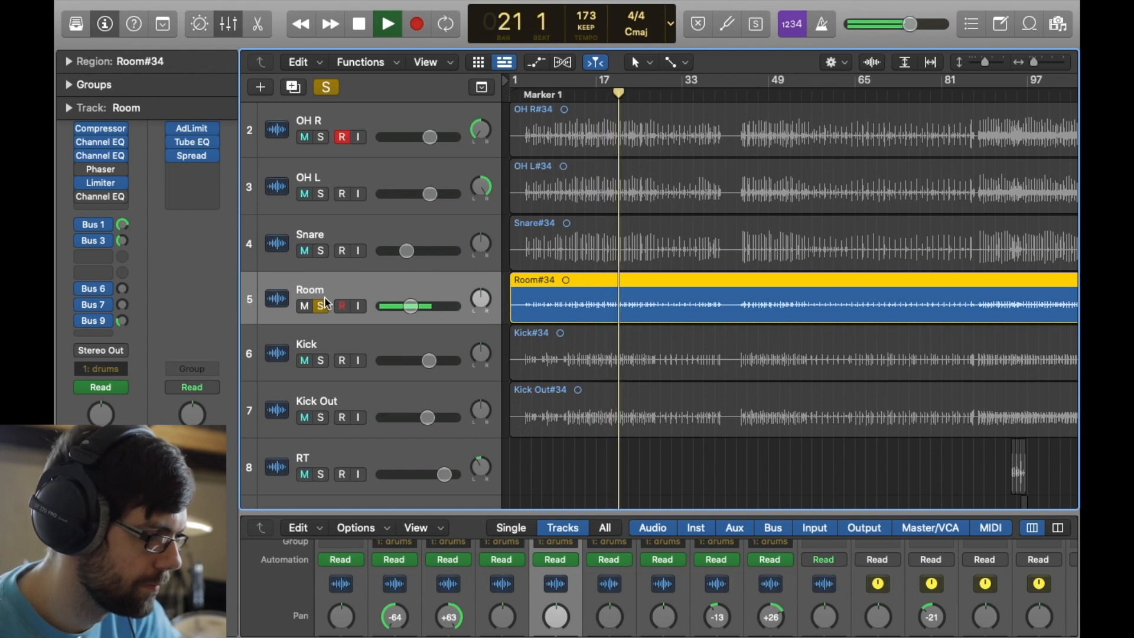
pyautogui.click(323, 304)
pyautogui.press('space')
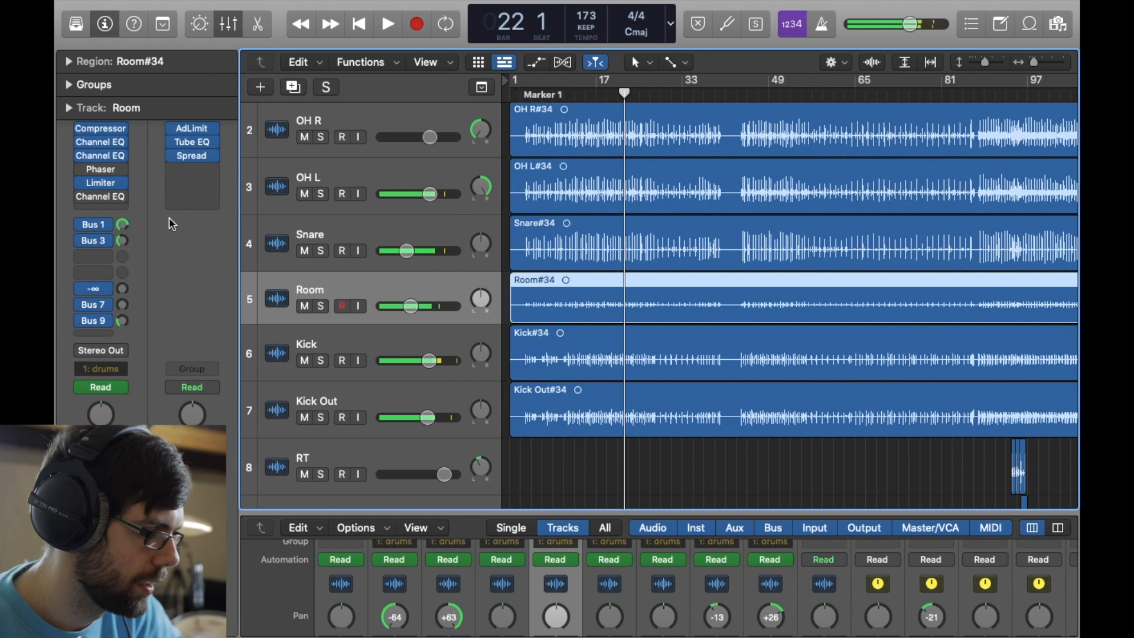
pyautogui.click(100, 142)
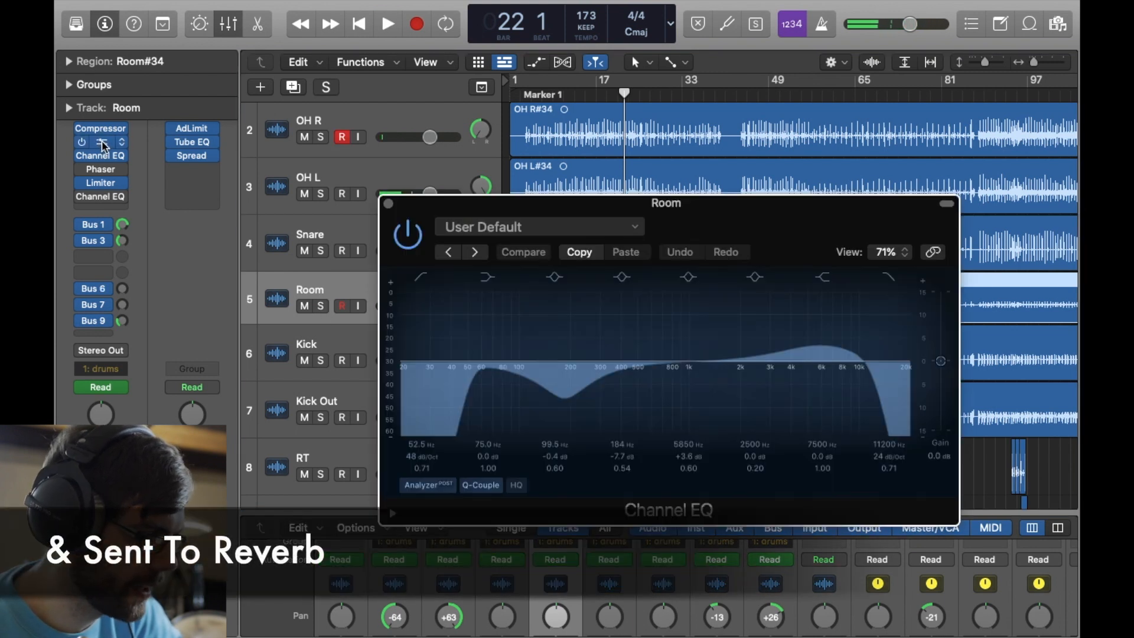
pyautogui.click(388, 204)
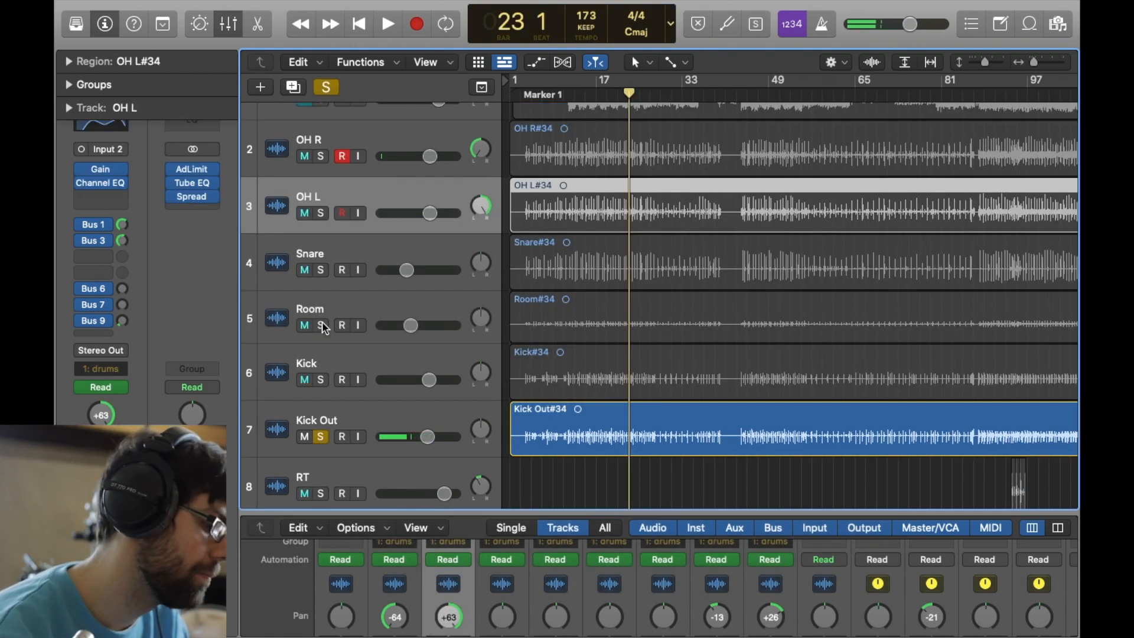
# - Play the soloed Kick Out track from bar 23, and add the Kick track to the solo to hear both
pyautogui.press('space')
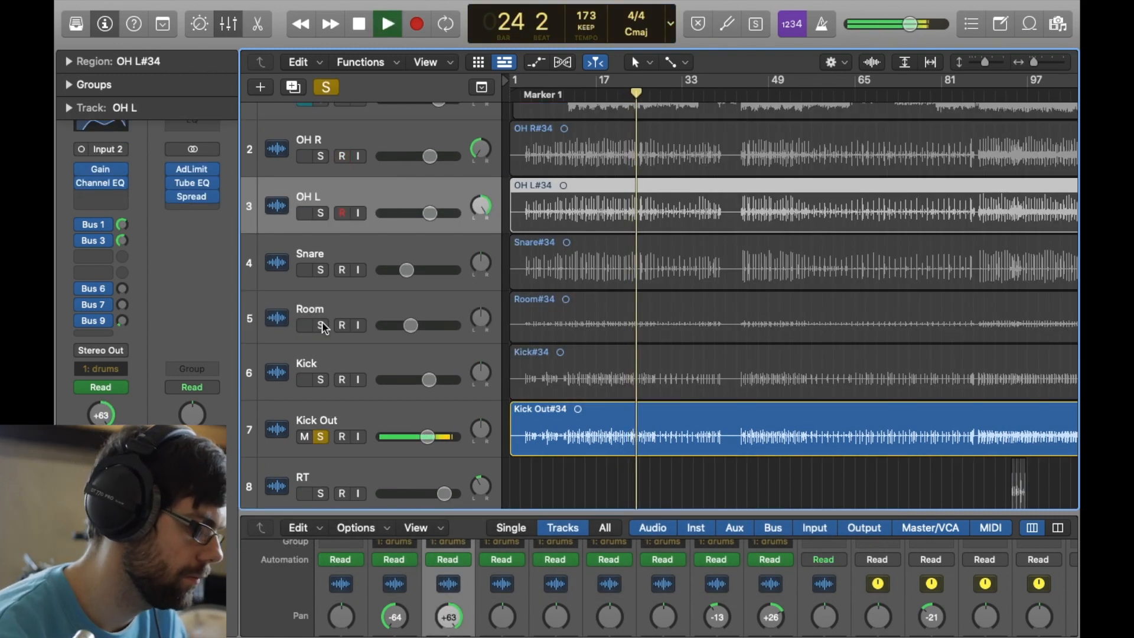
pyautogui.press('space')
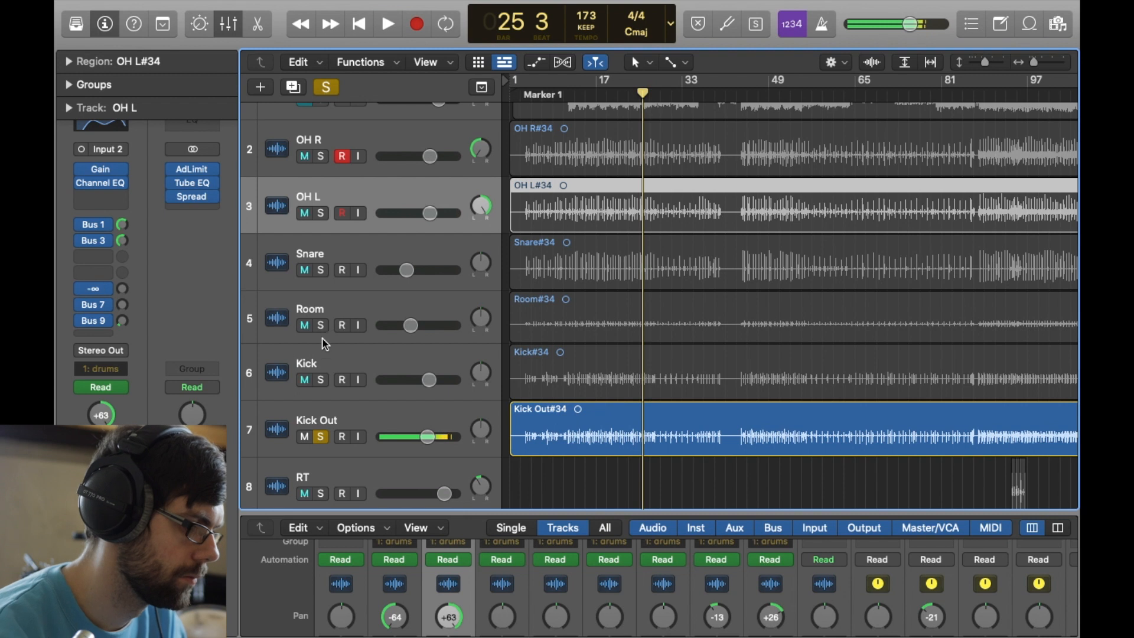
pyautogui.click(323, 381)
pyautogui.press('space')
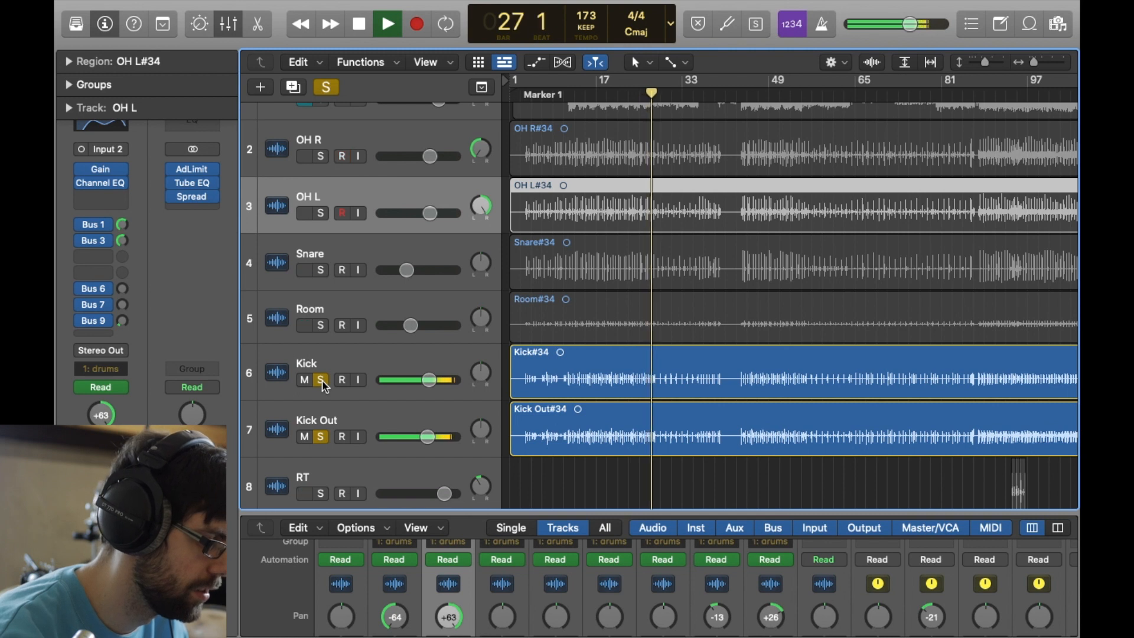
pyautogui.press('space')
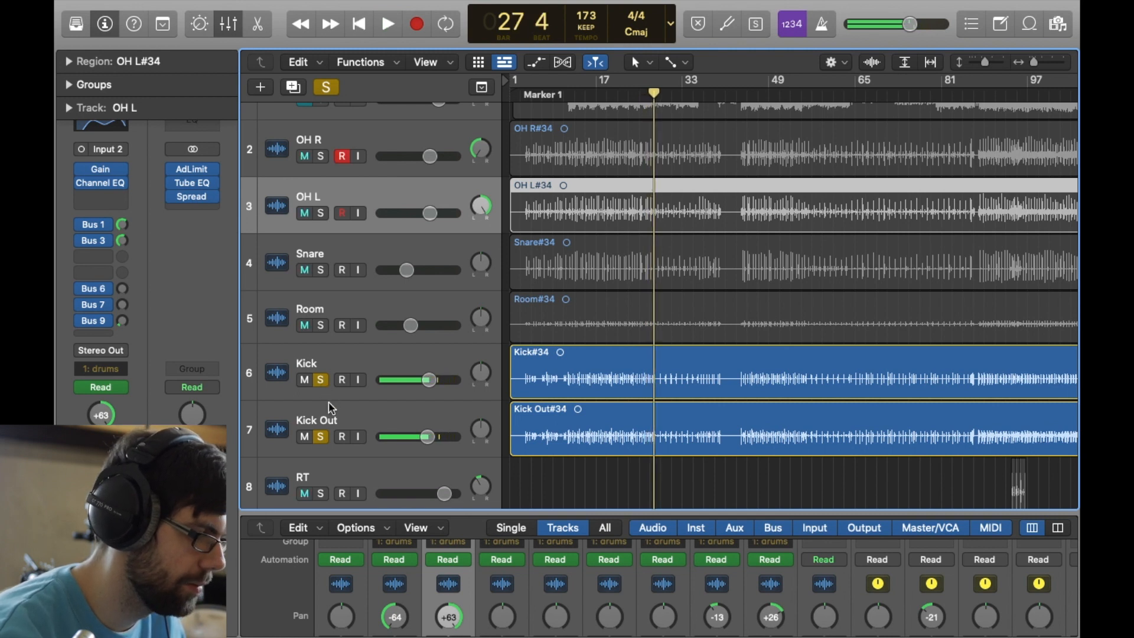
# - Add the Room track to the soloed kick tracks and play the combination from an earlier bar up to bar 22
pyautogui.click(321, 326)
pyautogui.click(612, 95)
pyautogui.press('space')
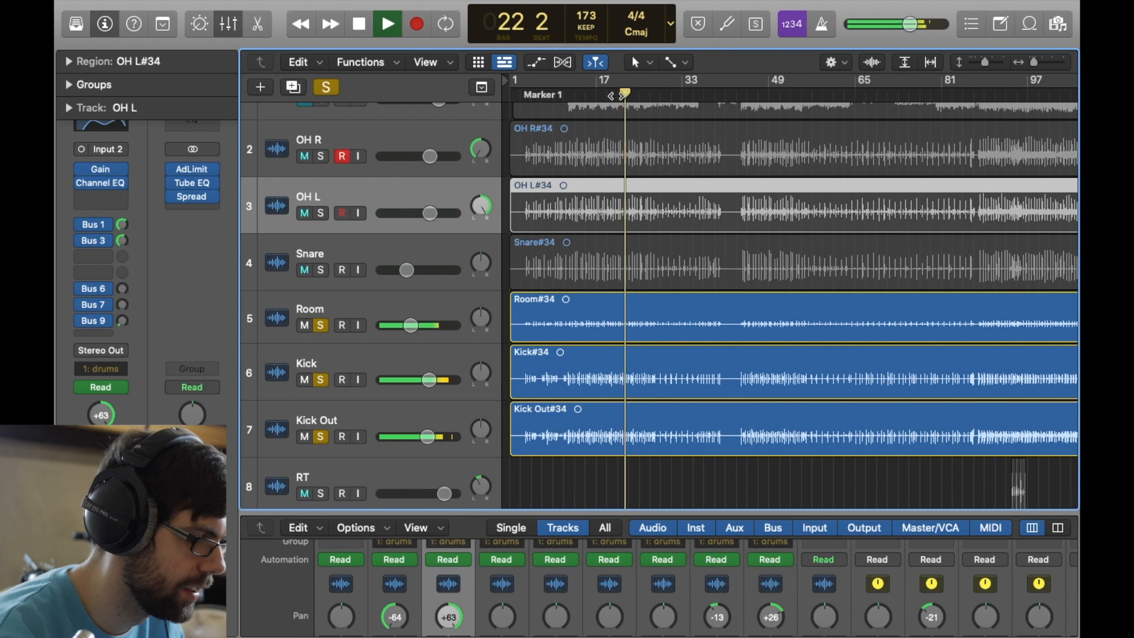
pyautogui.press('space')
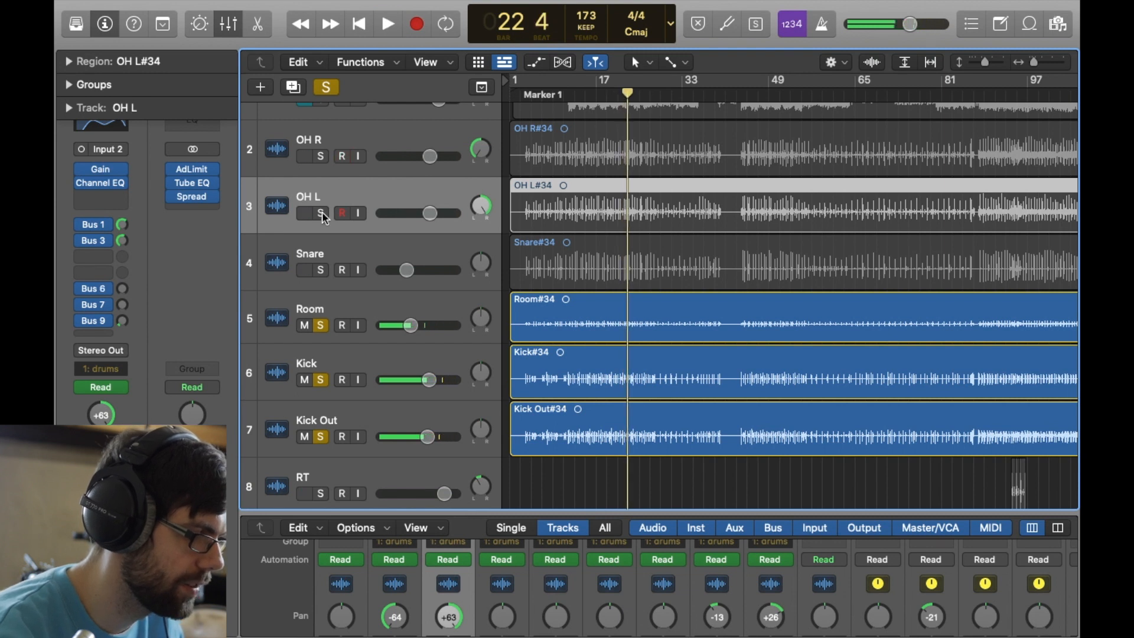
# - Add the OH L and OH R tracks to the solo and play them with the room and kick tracks through bar 27
pyautogui.click(321, 213)
pyautogui.click(320, 156)
pyautogui.press('space')
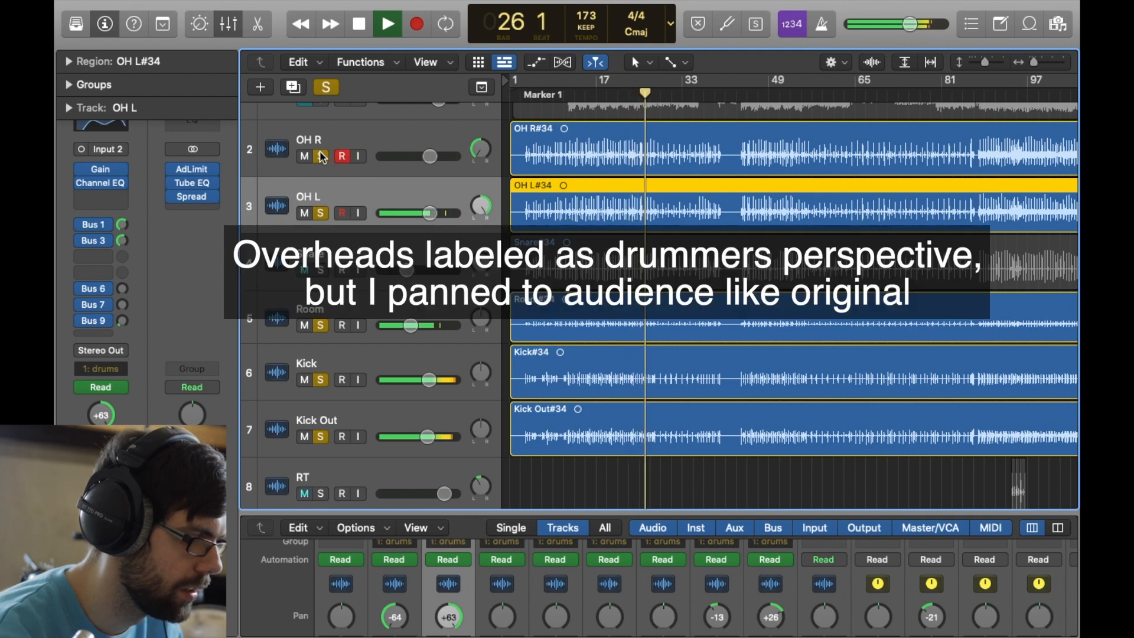
pyautogui.press('space')
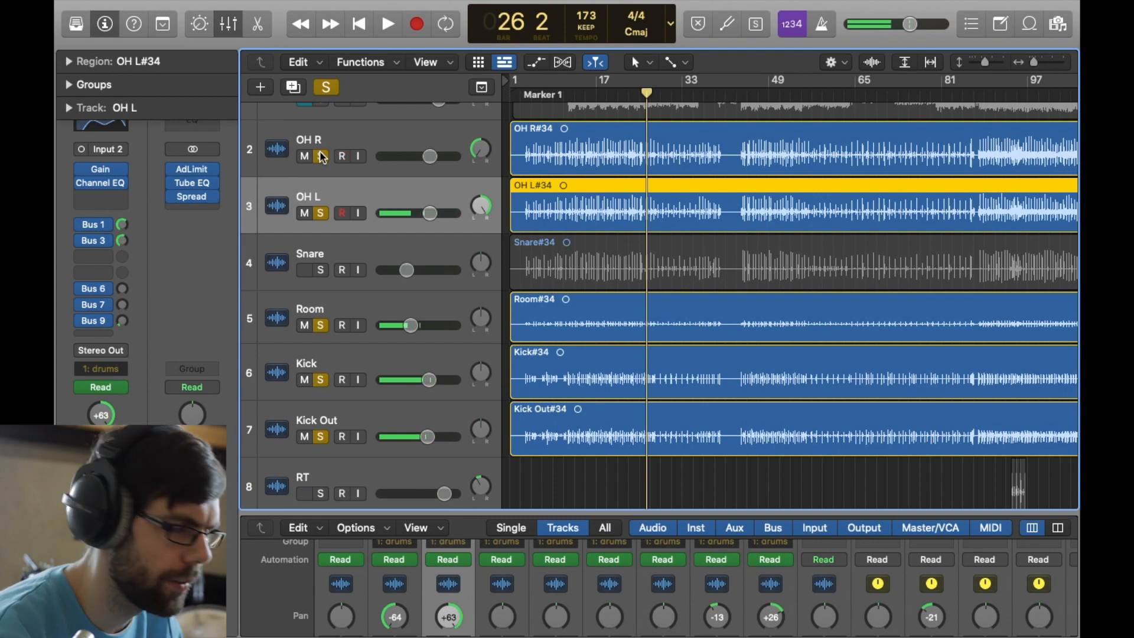
pyautogui.press('space')
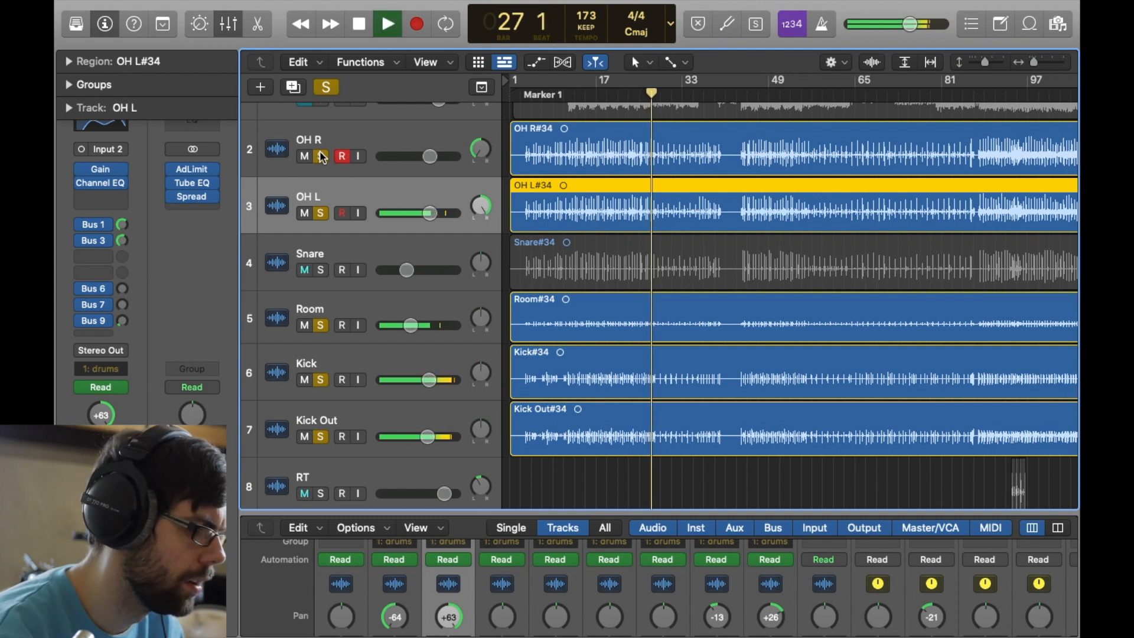
pyautogui.press('space')
# - Add the Snare track to the soloed drums and play the combined mix from about bar 22 to bar 24
pyautogui.click(320, 270)
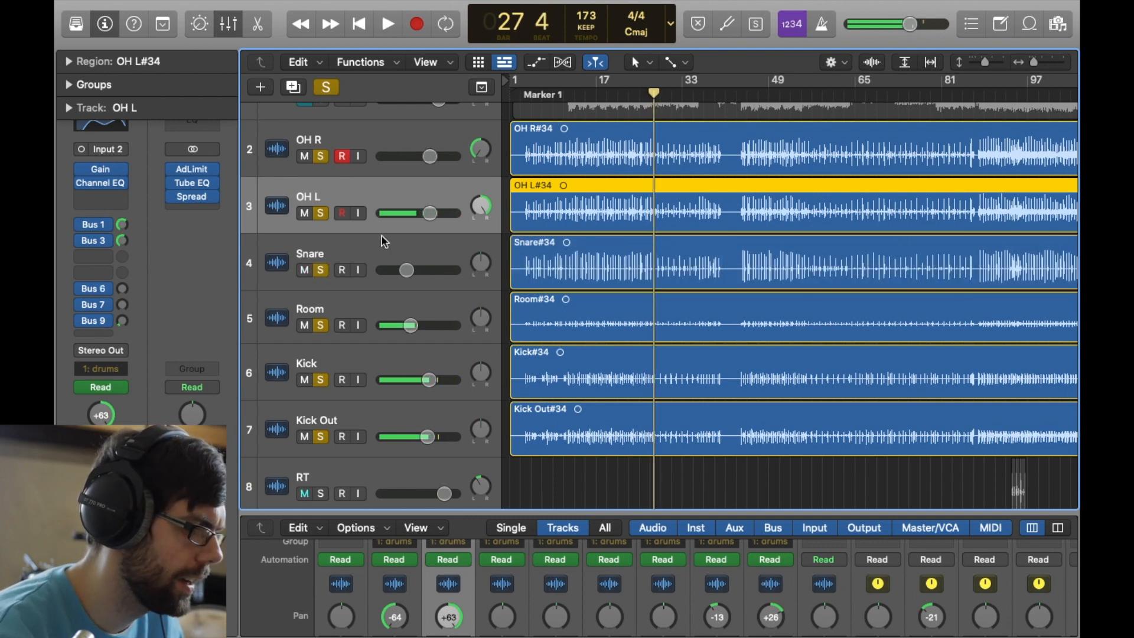
pyautogui.click(622, 98)
pyautogui.press('space')
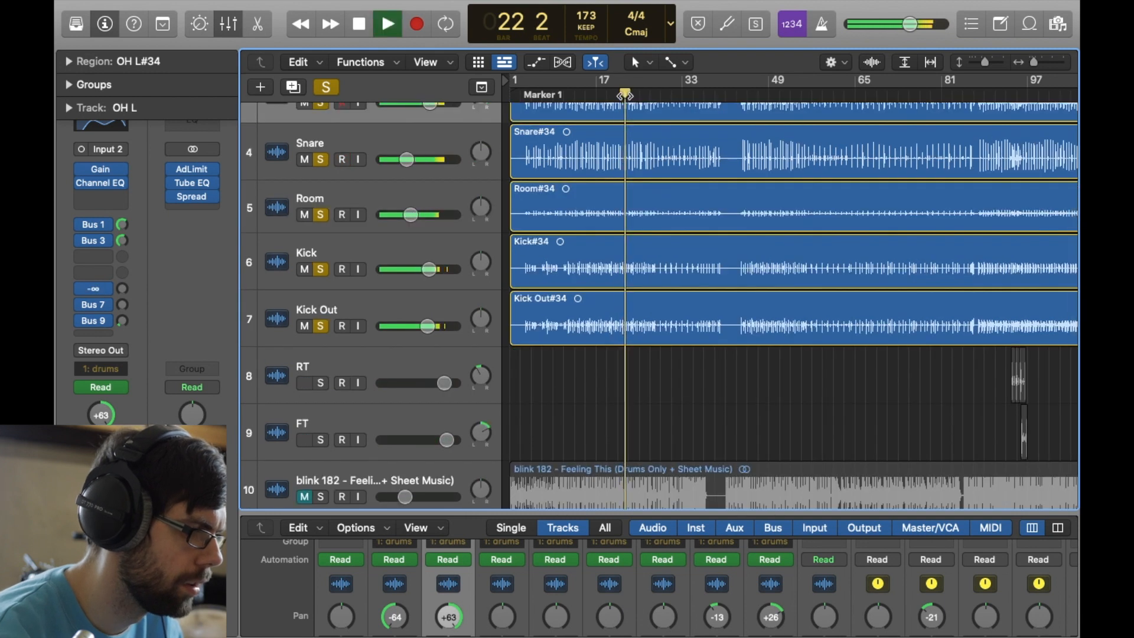
pyautogui.scroll(5, 625, 95)
pyautogui.scroll(2, 625, 96)
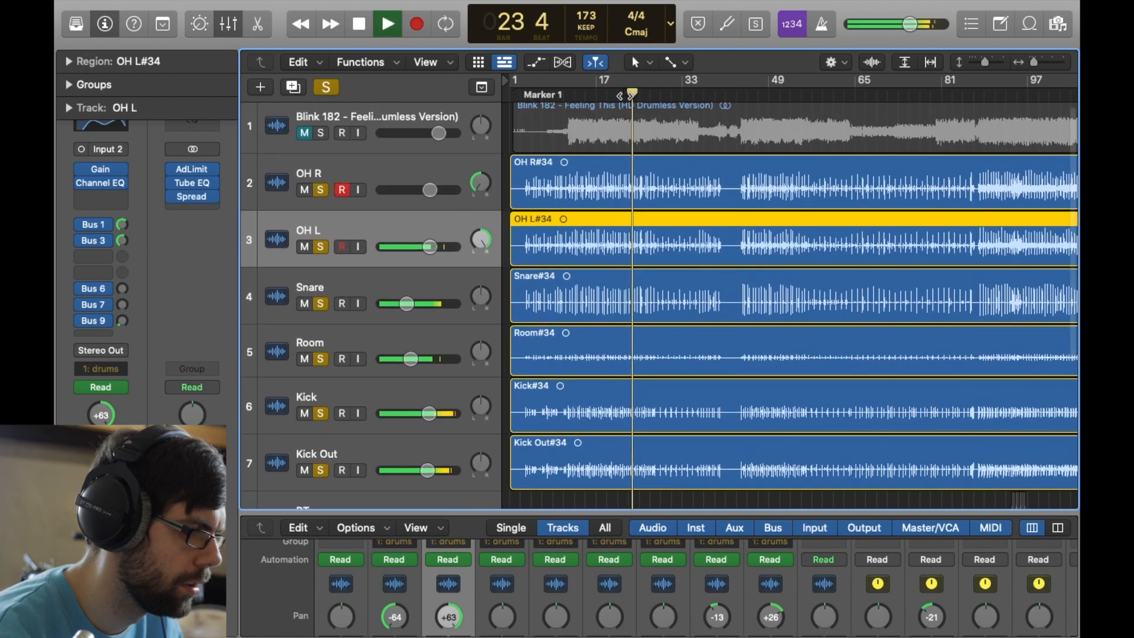
pyautogui.press('space')
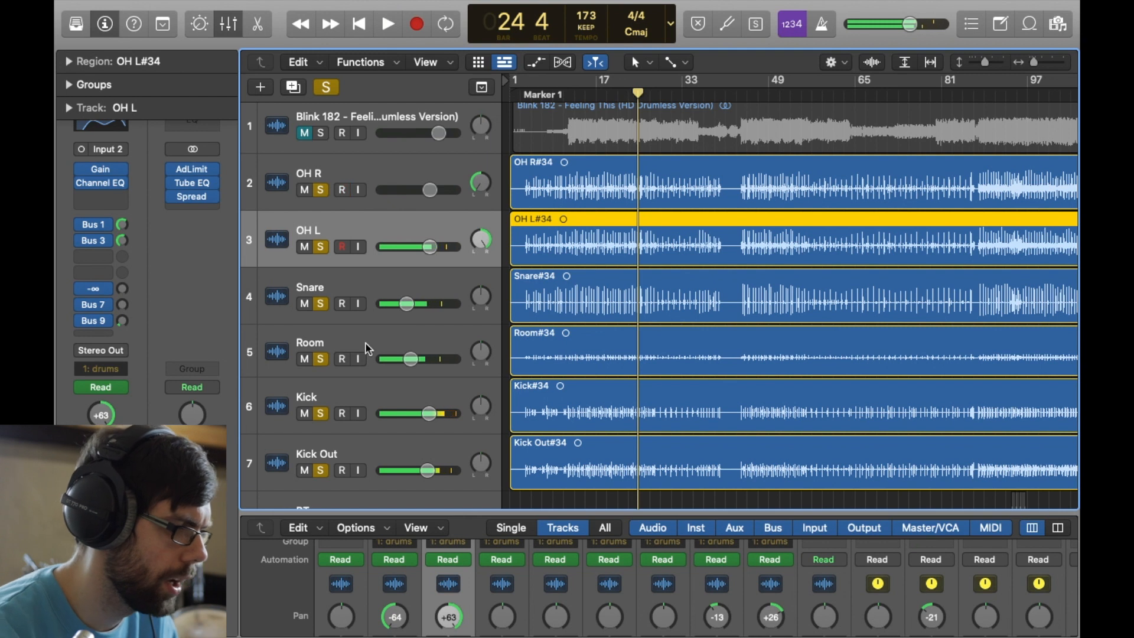
# - Take the other drum tracks out of solo and audition the Snare track alone around bar 14
pyautogui.click(322, 371)
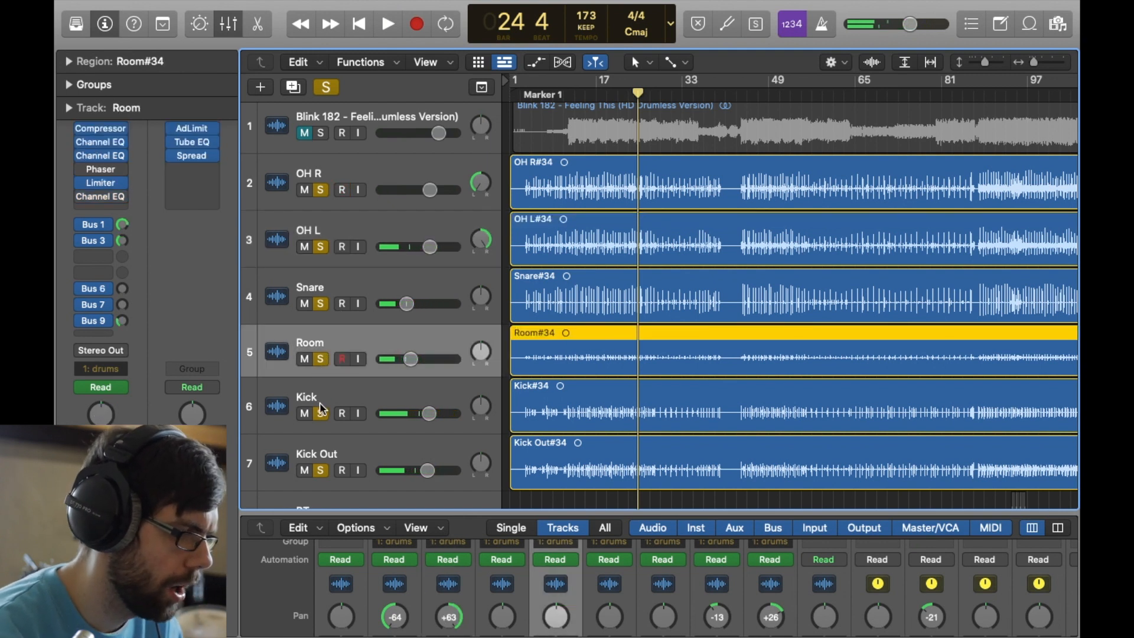
pyautogui.click(322, 413)
pyautogui.click(323, 454)
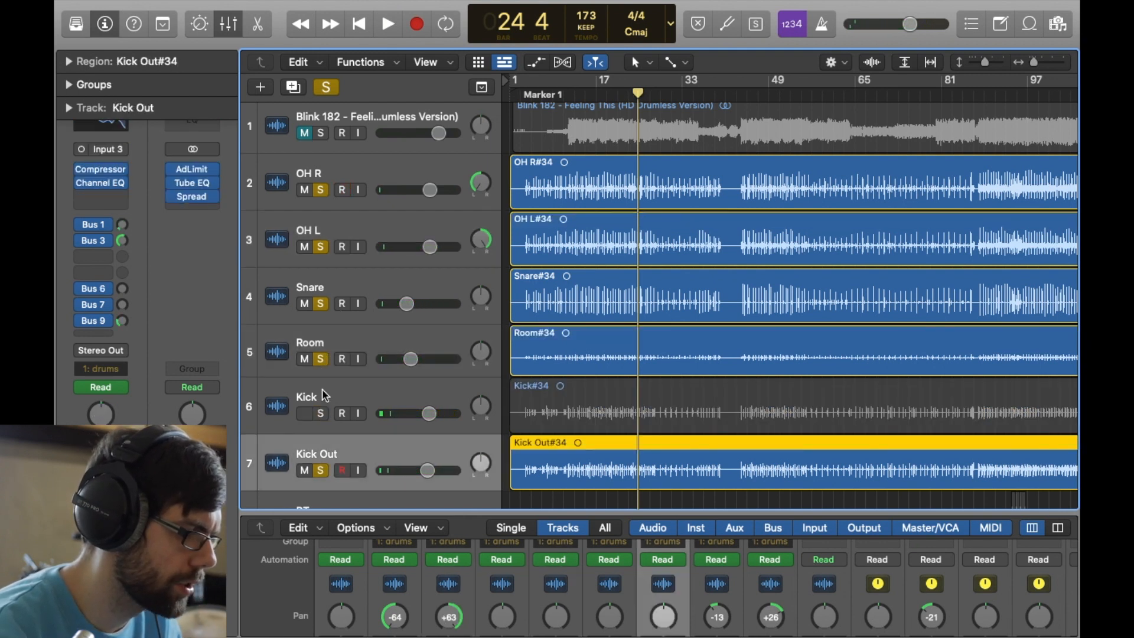
pyautogui.click(320, 363)
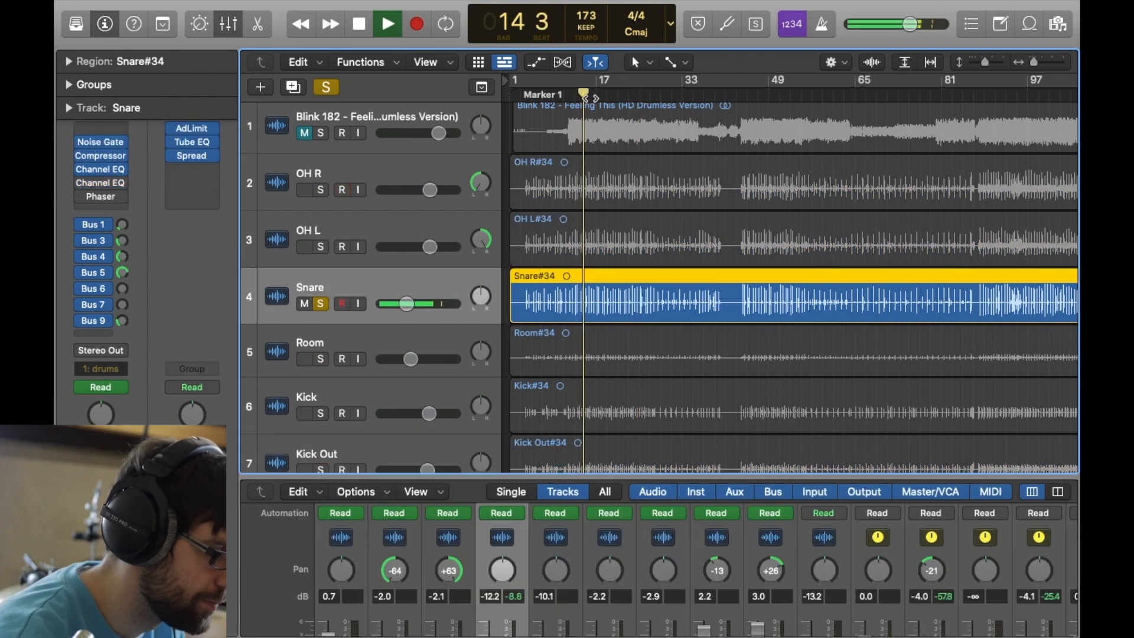
pyautogui.press('space')
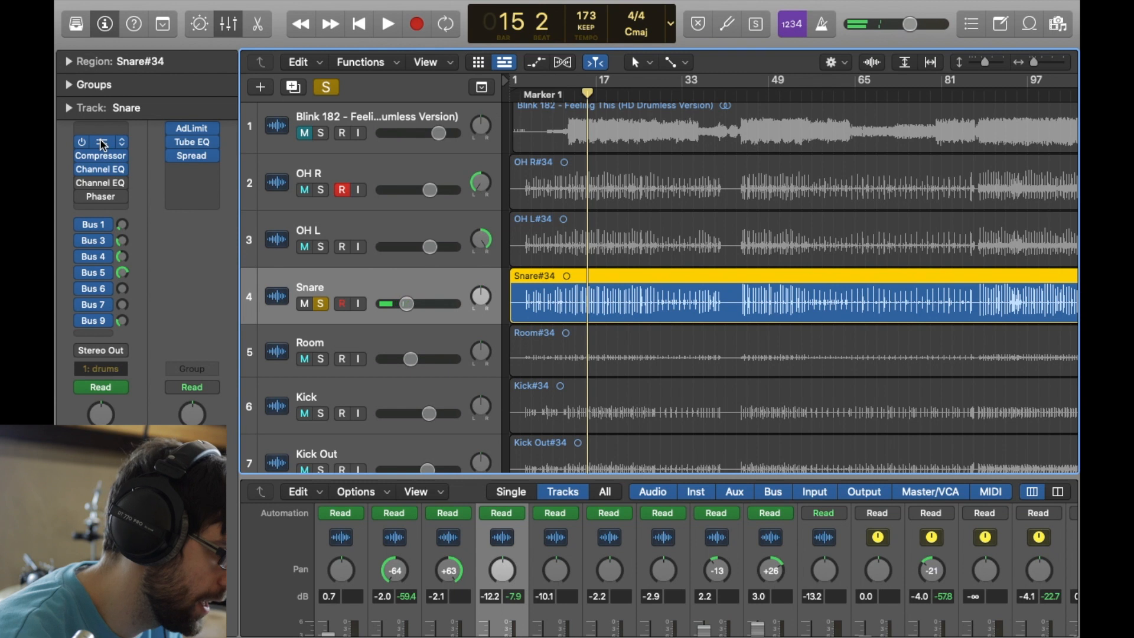
# - Inspect the Compressor settings on the Snare track and close the plug-in window
pyautogui.click(102, 159)
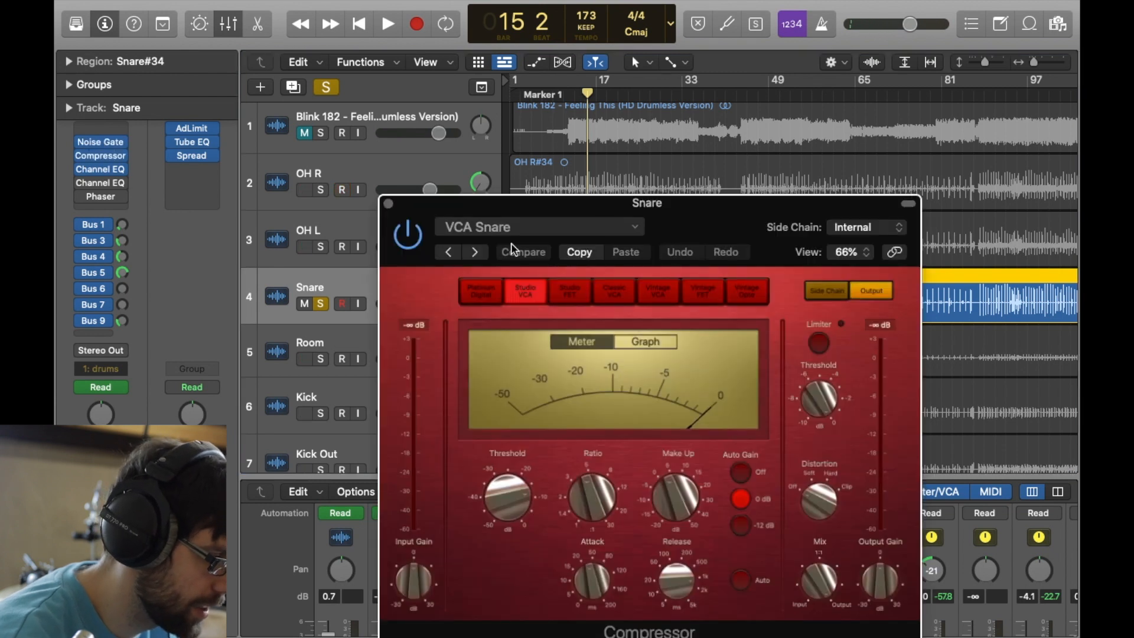
pyautogui.moveTo(468, 197); pyautogui.dragTo(462, 148)
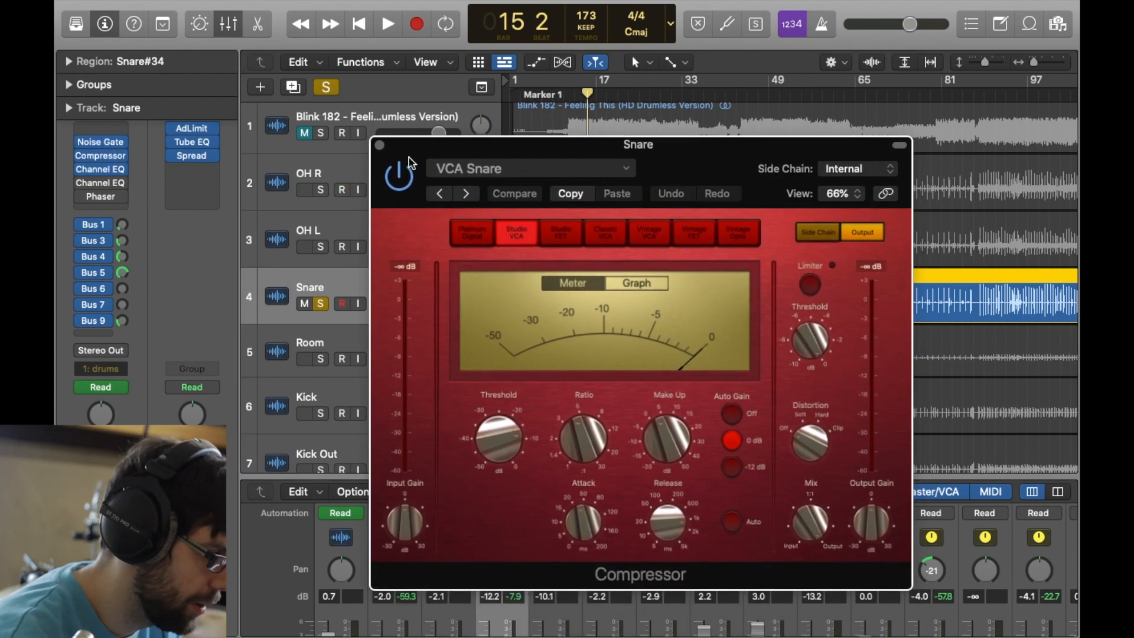
pyautogui.click(380, 146)
# - Inspect the active Channel EQ curve on the Snare track, including its low-mid cut and high-frequency boost
pyautogui.click(101, 168)
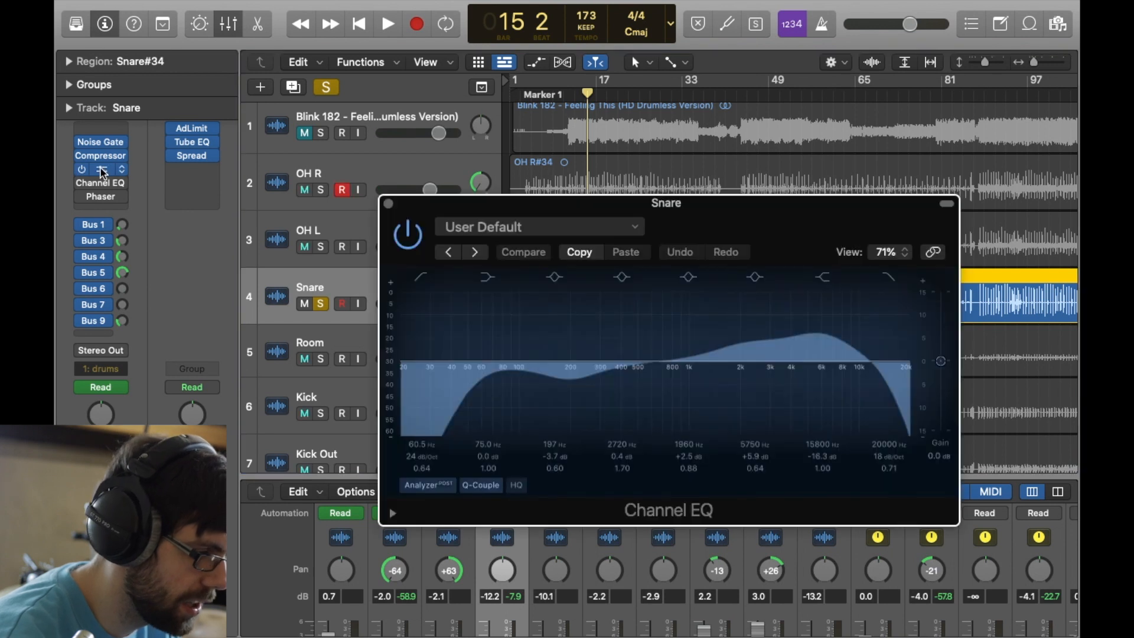
pyautogui.moveTo(789, 343); pyautogui.dragTo(832, 331)
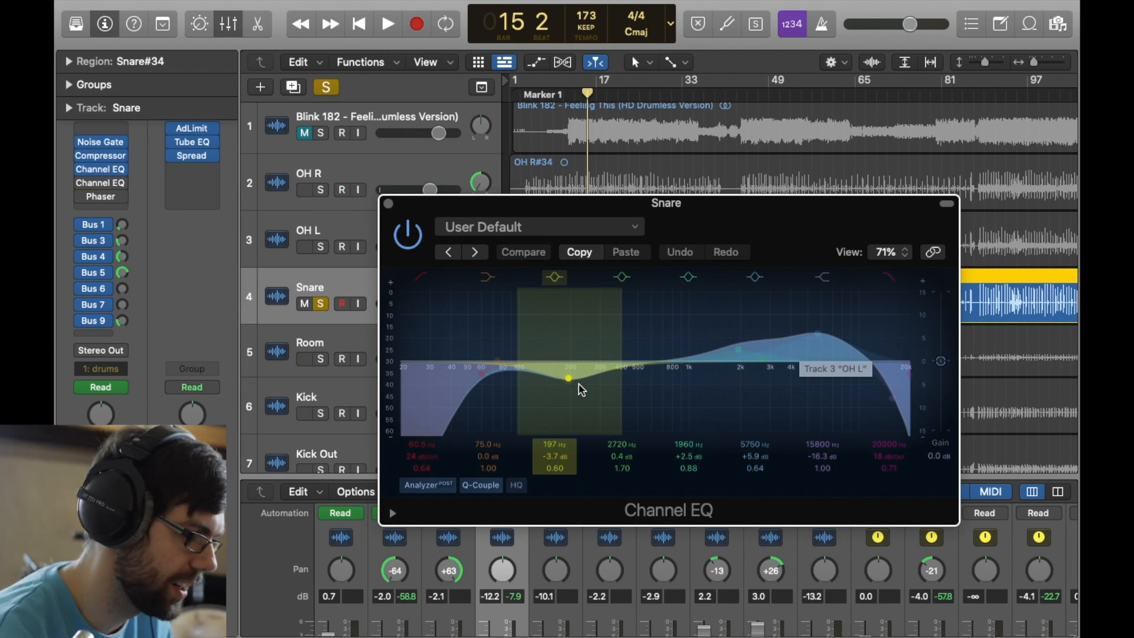
pyautogui.click(388, 205)
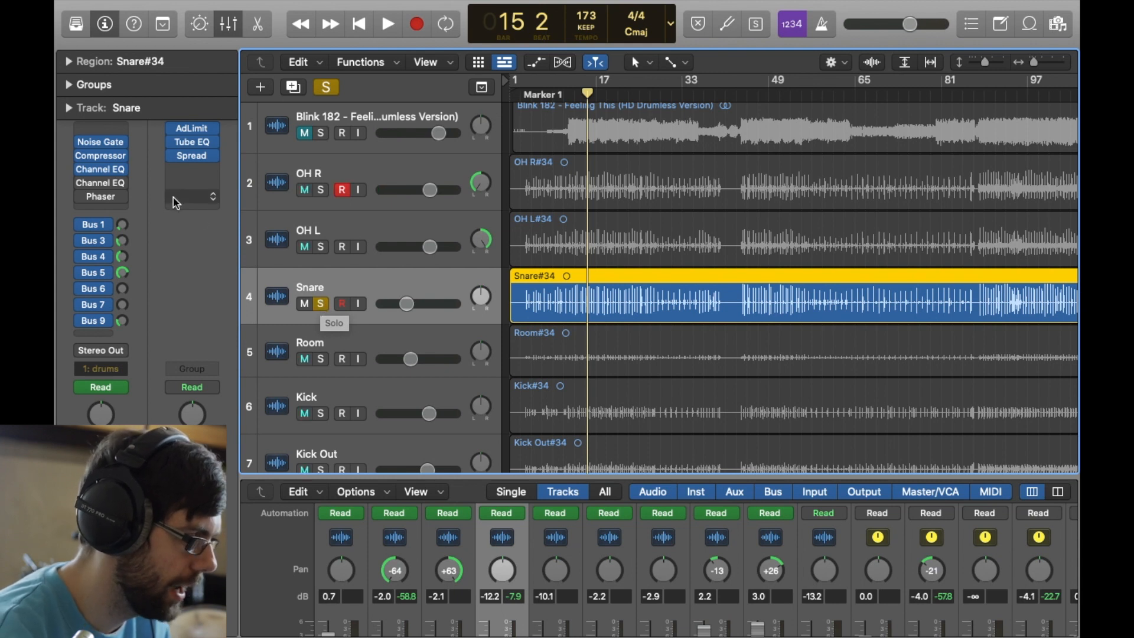
pyautogui.click(101, 169)
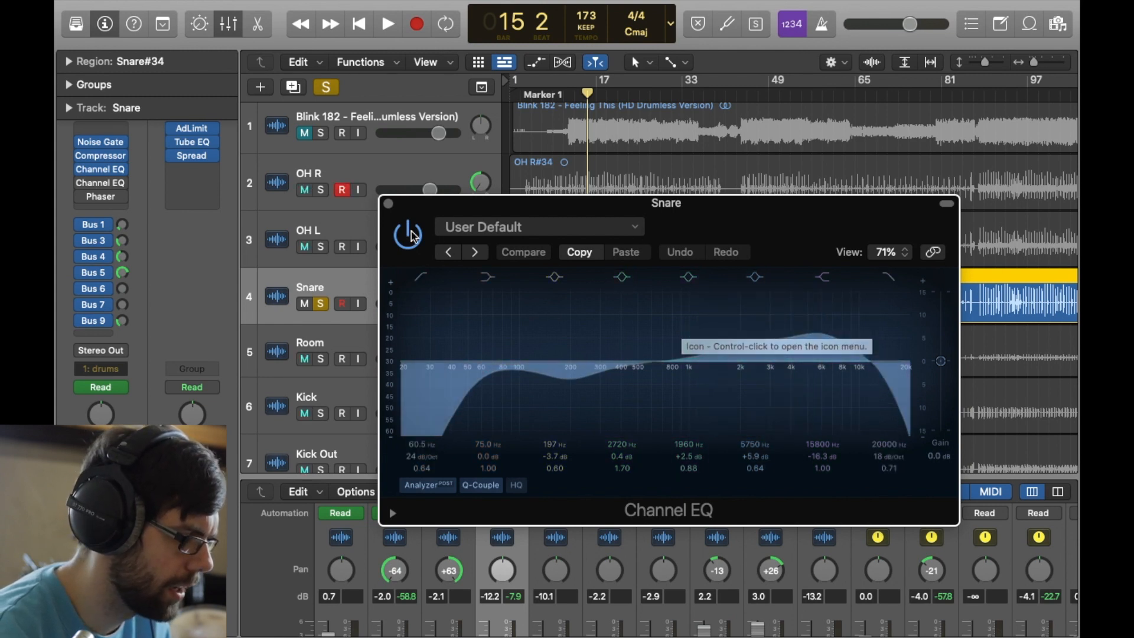
pyautogui.click(389, 205)
# - Play the soloed Snare track from bar 15 to bar 19 to compare it with and without its active Channel EQ
pyautogui.press('space')
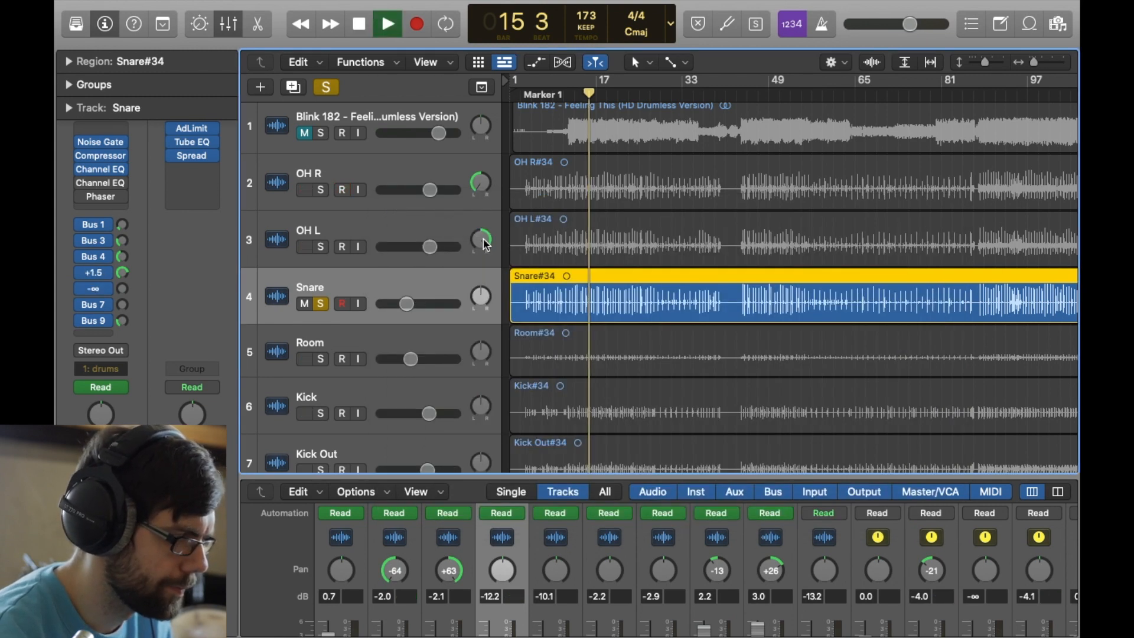
pyautogui.moveTo(83, 176)
pyautogui.moveTo(82, 171)
pyautogui.mouseDown()
pyautogui.moveTo(82, 143)
pyautogui.moveTo(82, 170)
pyautogui.mouseUp()
pyautogui.press('space')
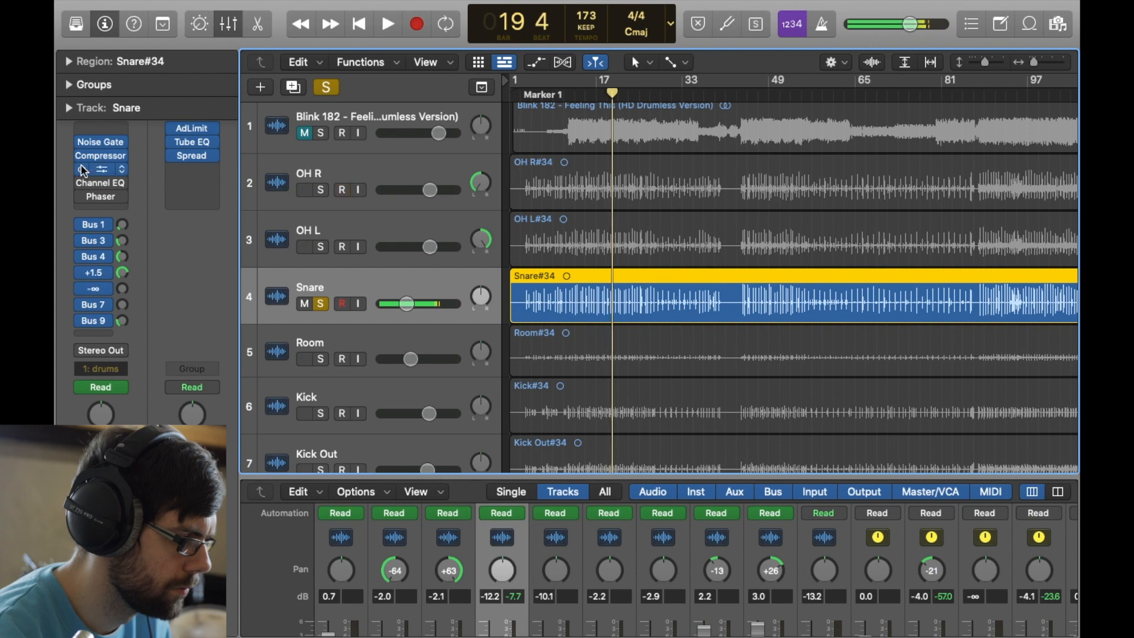
# - Play the soloed snare through bar 24 while inspecting the Distortion II and Overdrive effects on Aux 5
pyautogui.moveTo(96, 245)
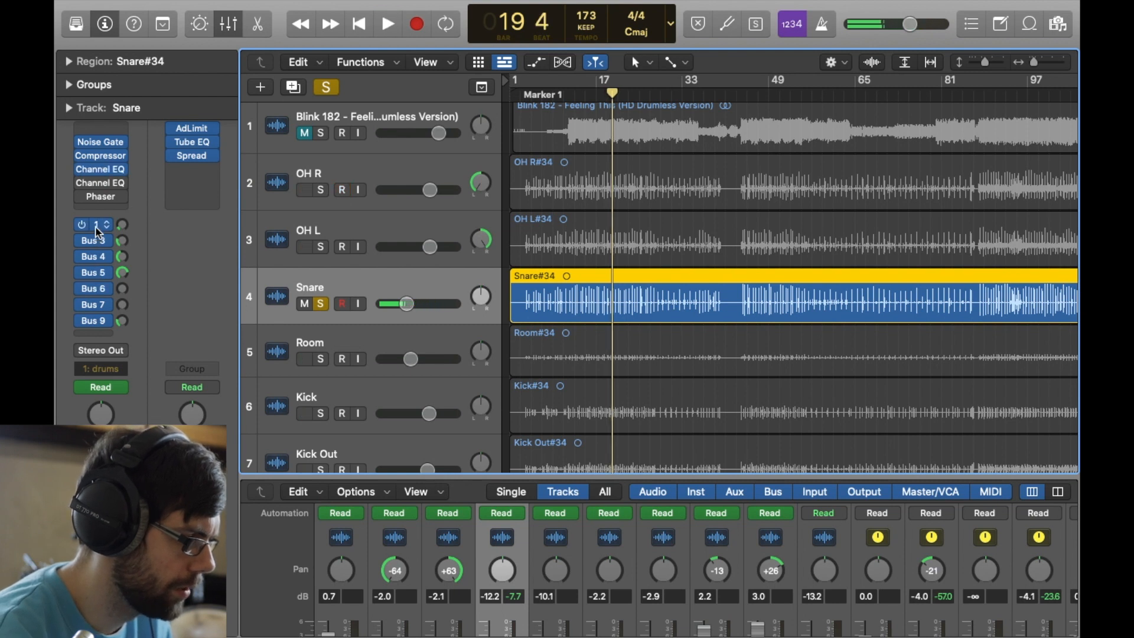
pyautogui.press('space')
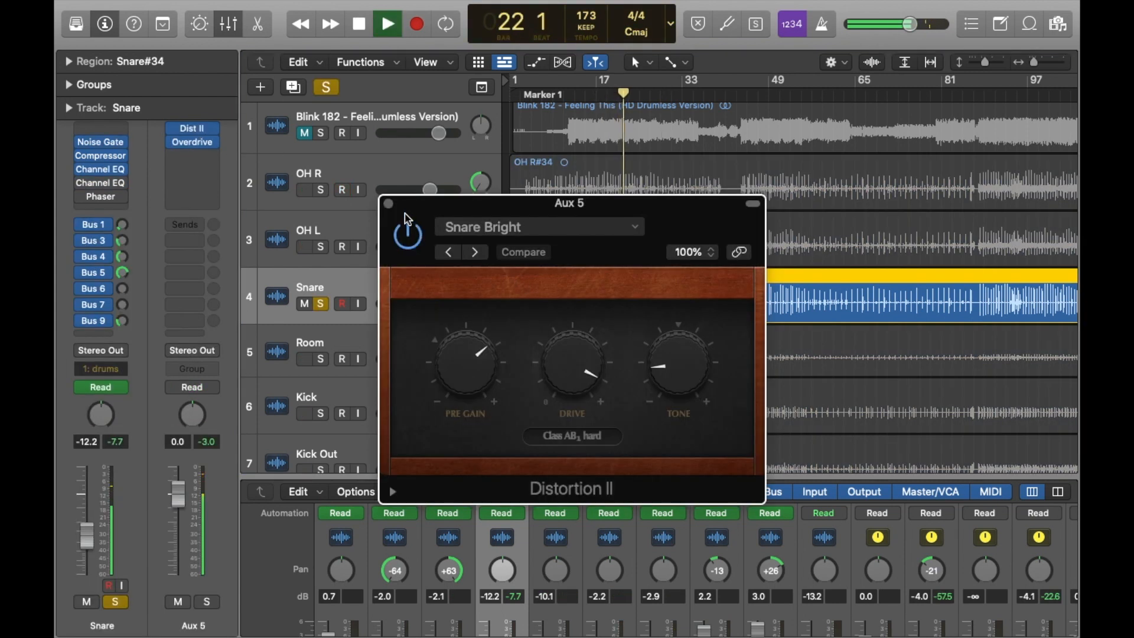
pyautogui.click(389, 204)
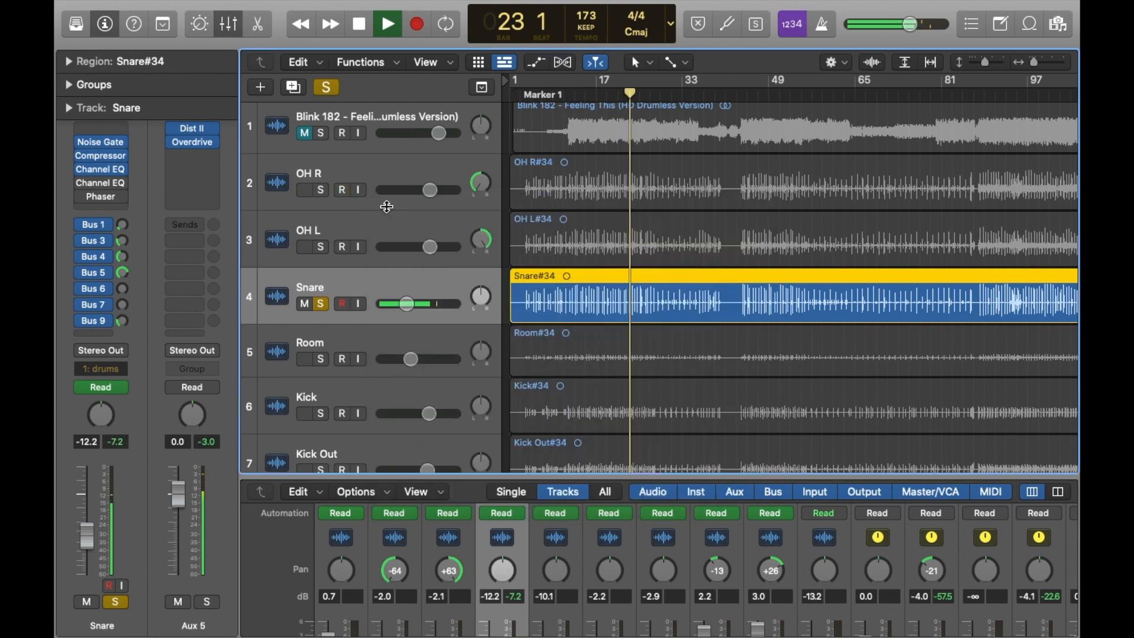
pyautogui.click(196, 144)
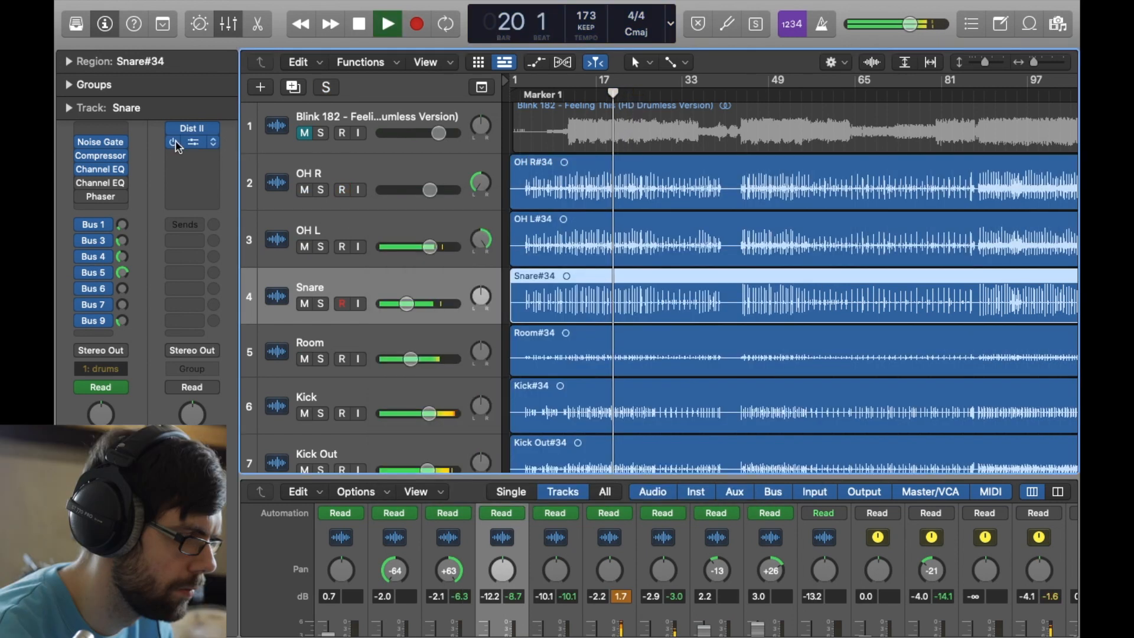
# - Compare the full drum mix with Overdrive and Distortion II on Aux 5 bypassed and re-enabled, stopping at bar 23
pyautogui.click(174, 144)
pyautogui.click(175, 130)
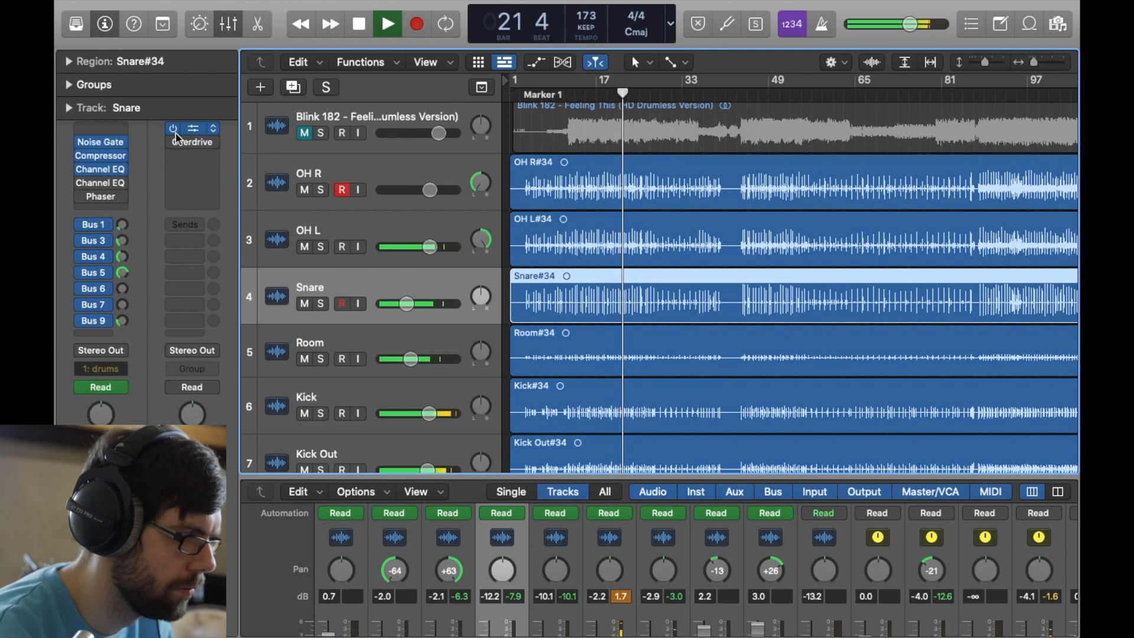
pyautogui.click(174, 142)
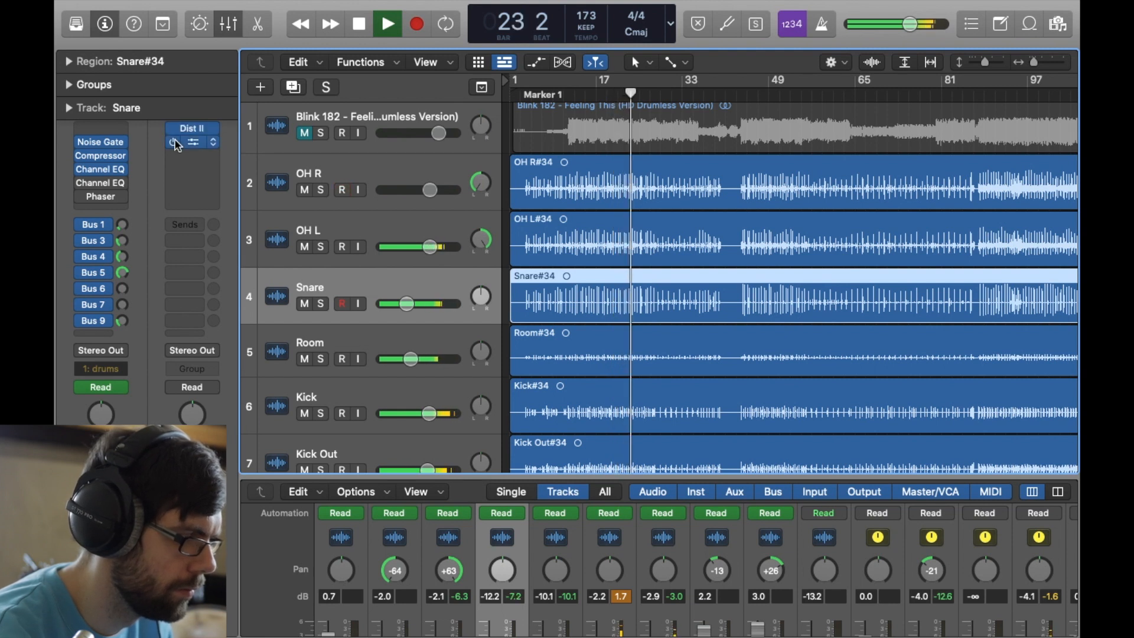
pyautogui.press('space')
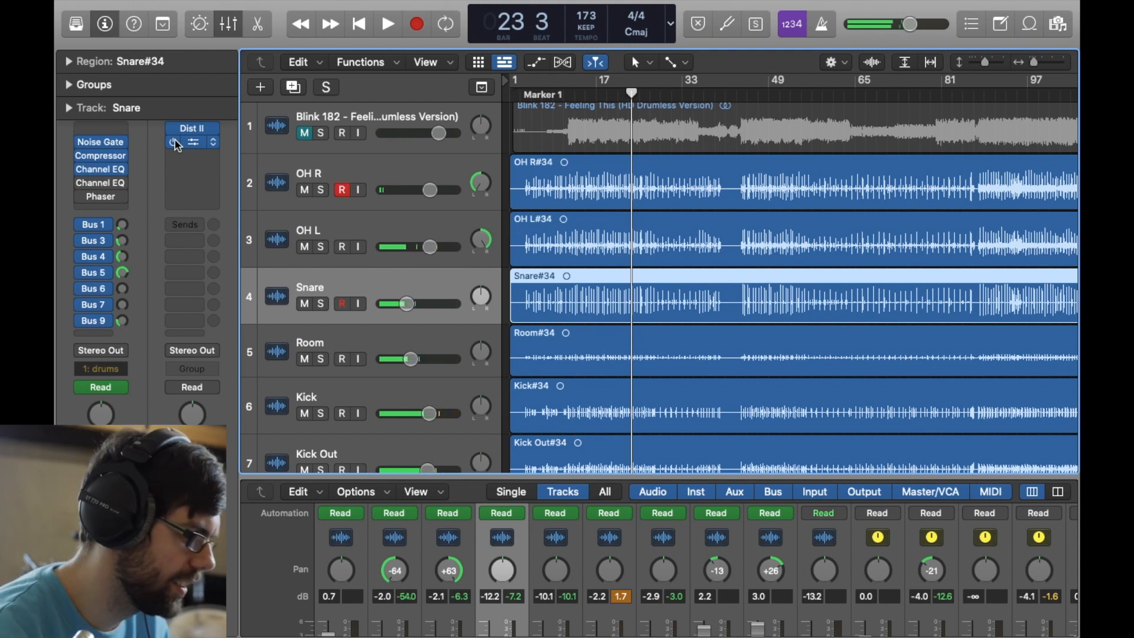
# - Check where the Snare track's Bus 4 and Bus 5 sends lead and inspect the ValhallaSupermassive settings on Aux 6
pyautogui.click(95, 257)
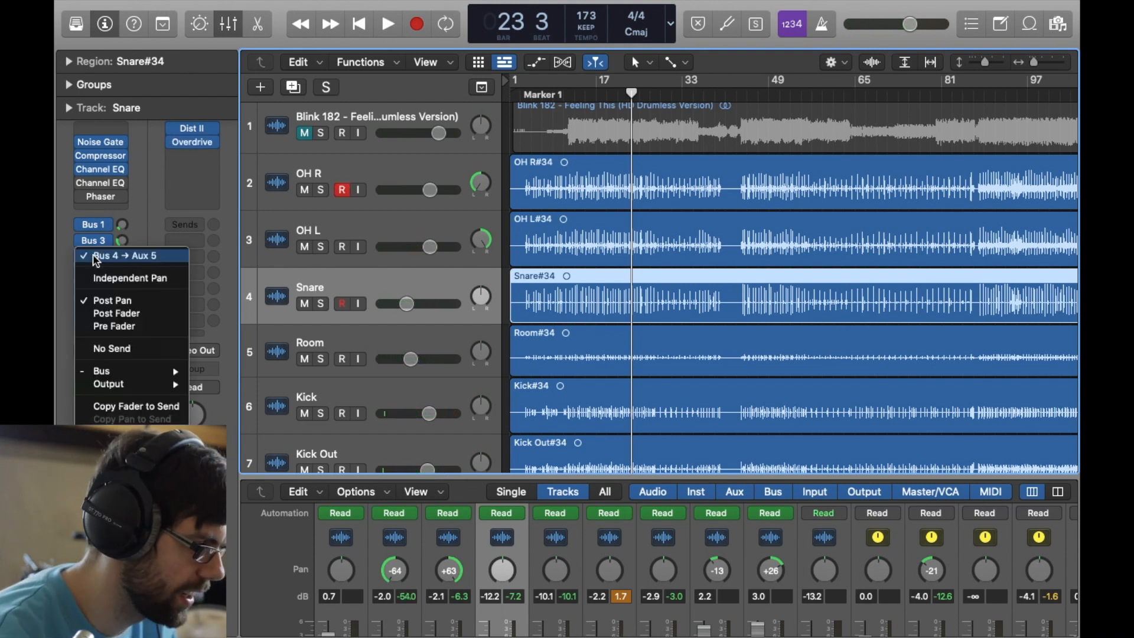
pyautogui.click(162, 180)
pyautogui.click(99, 276)
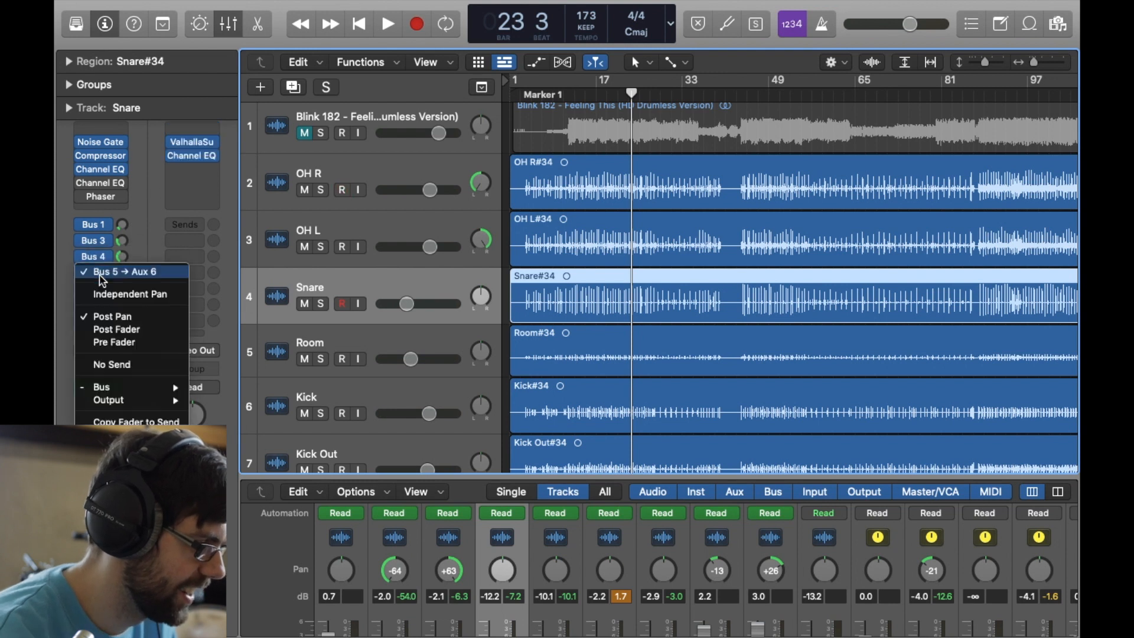
pyautogui.click(152, 219)
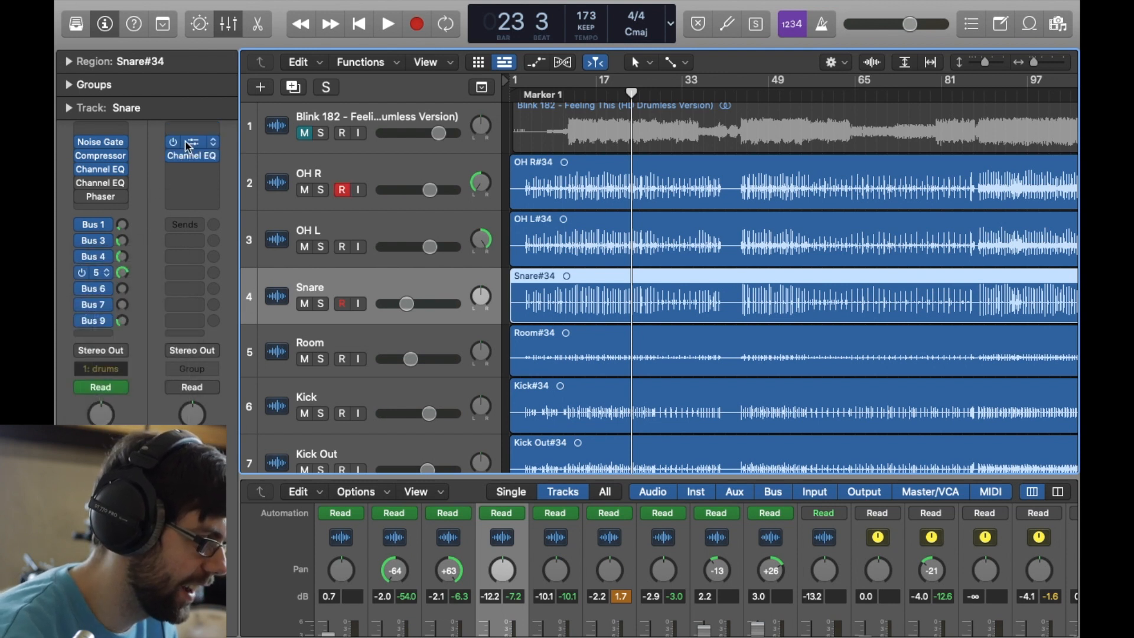
pyautogui.click(193, 145)
pyautogui.moveTo(426, 213); pyautogui.dragTo(380, 165)
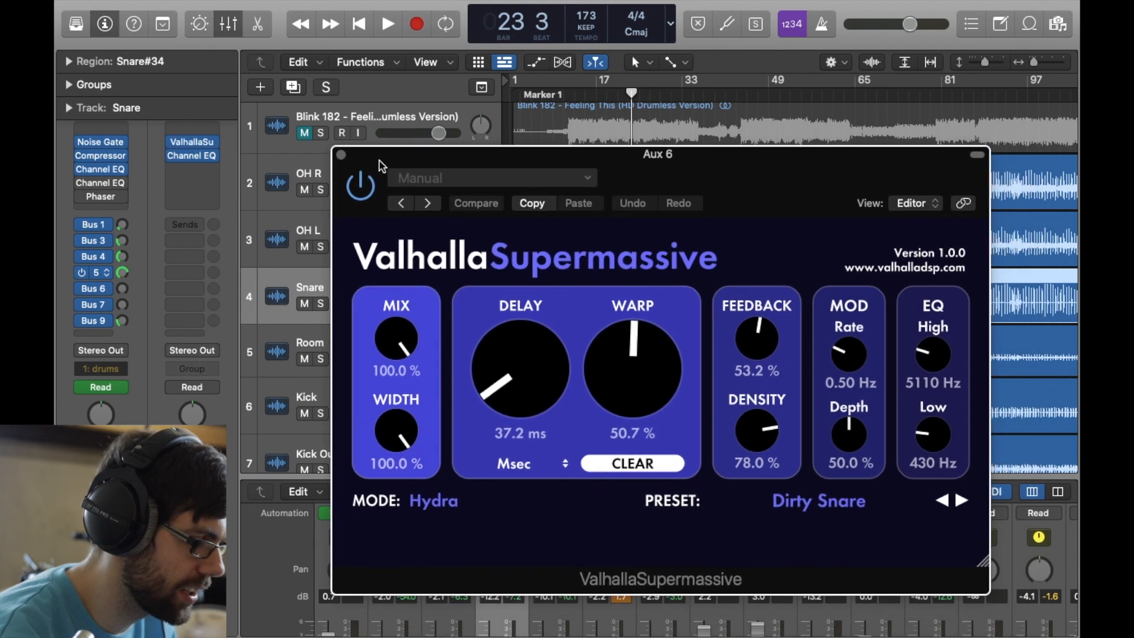
pyautogui.click(341, 156)
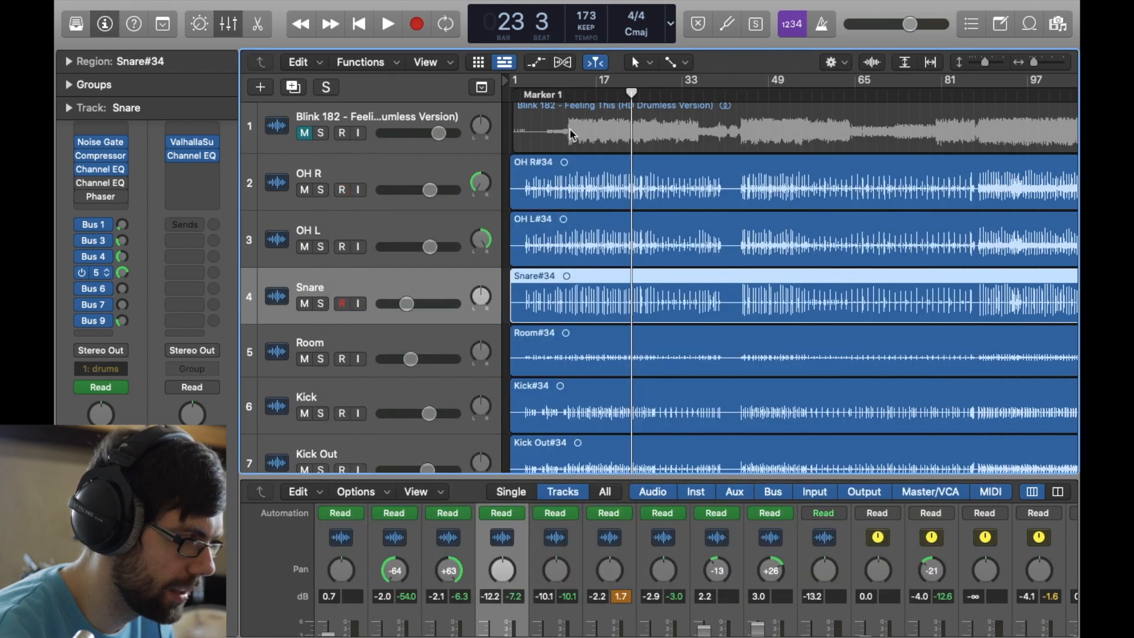
# - Play the full drum mix from about bar 14 to bar 18 while reviewing the ValhallaSupermassive reverb on Aux 6
pyautogui.click(584, 94)
pyautogui.press('space')
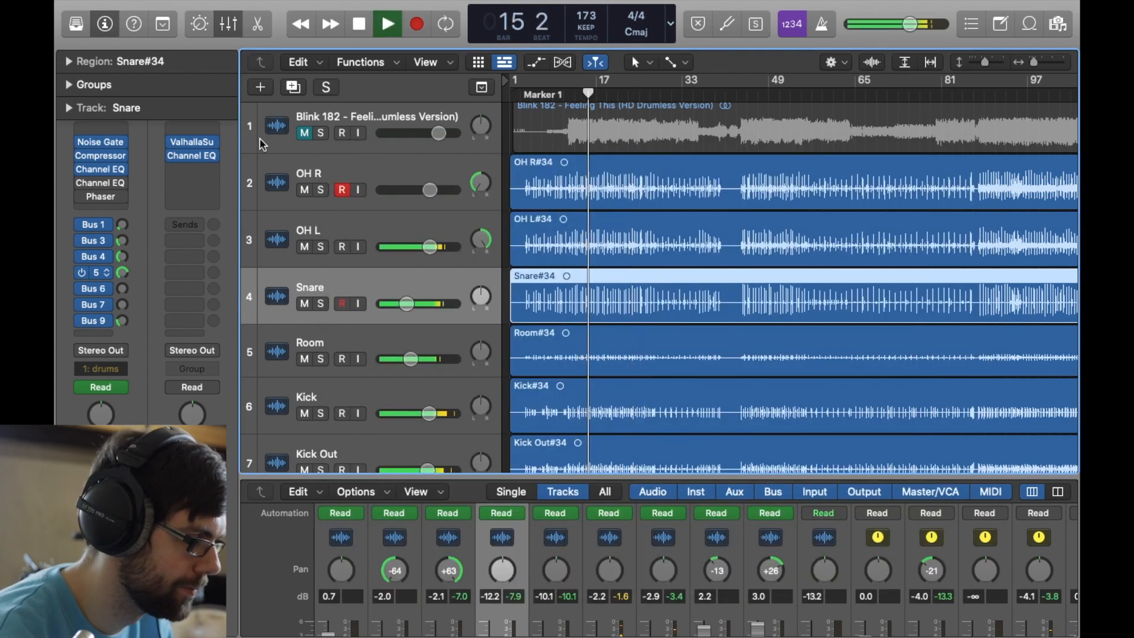
pyautogui.click(188, 143)
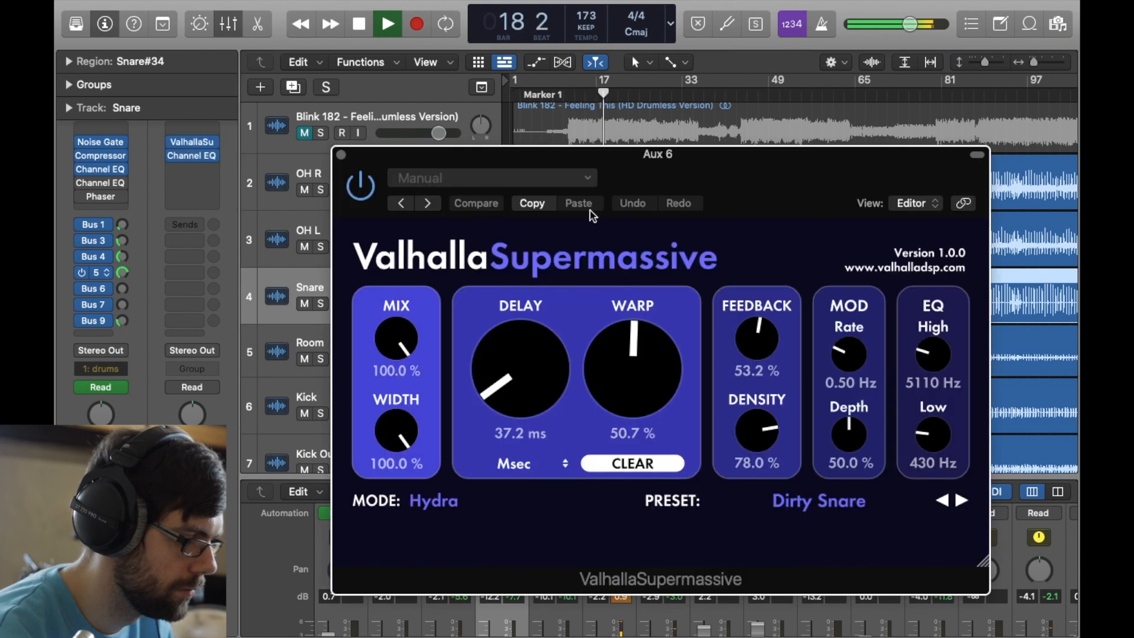
pyautogui.press('space')
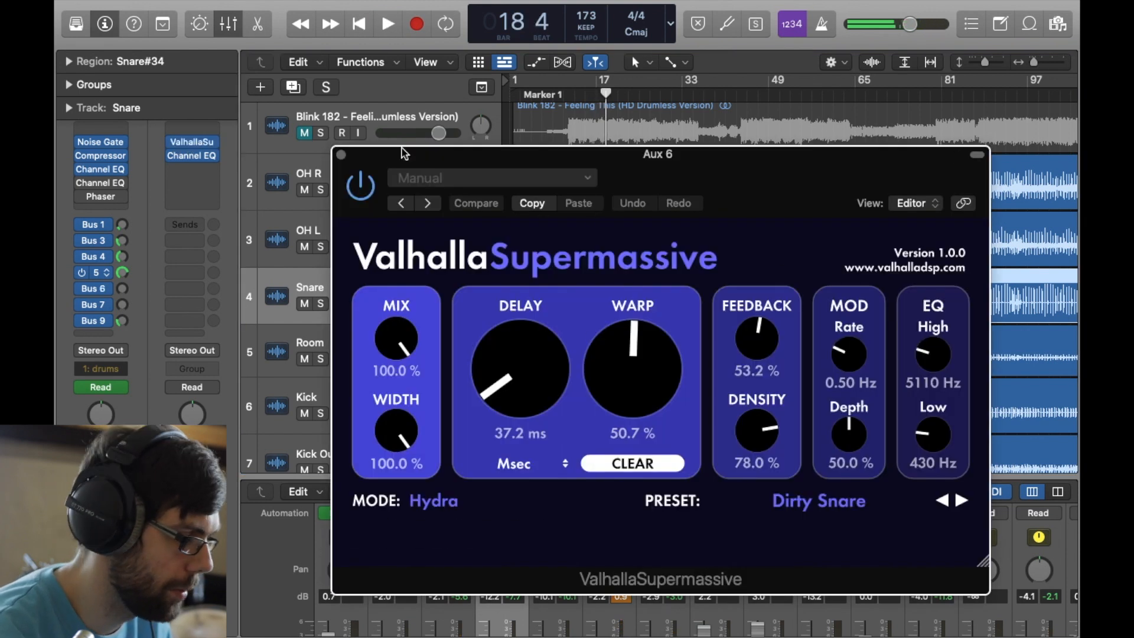
pyautogui.click(342, 155)
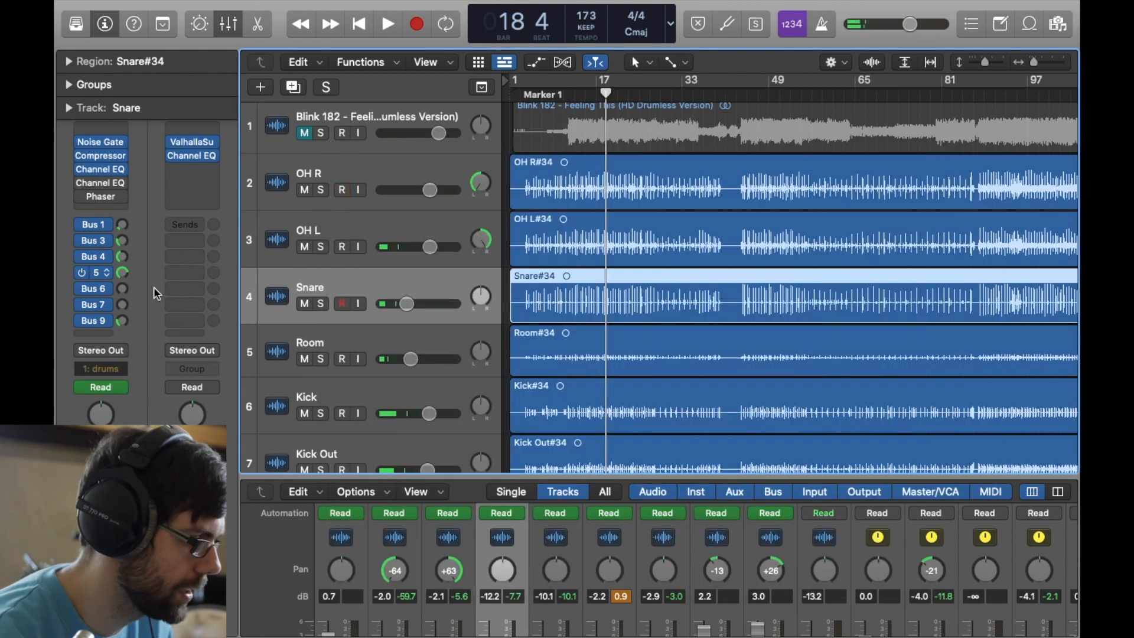
# - Check the routing of the Snare track's Bus 6 and Bus 9 sends
pyautogui.click(95, 288)
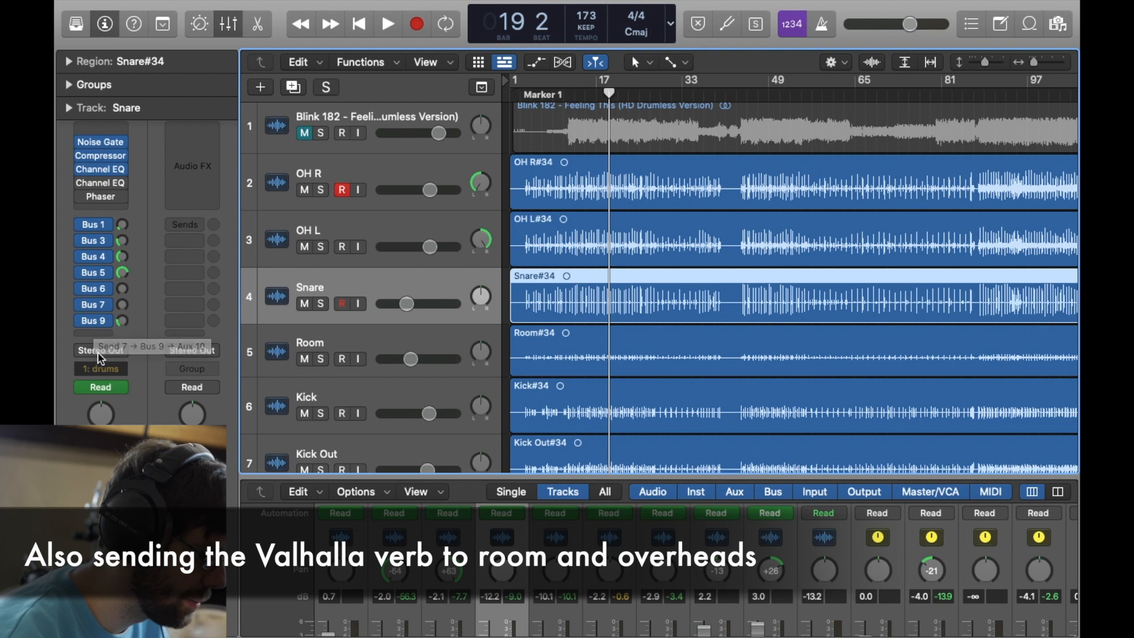
pyautogui.click(94, 320)
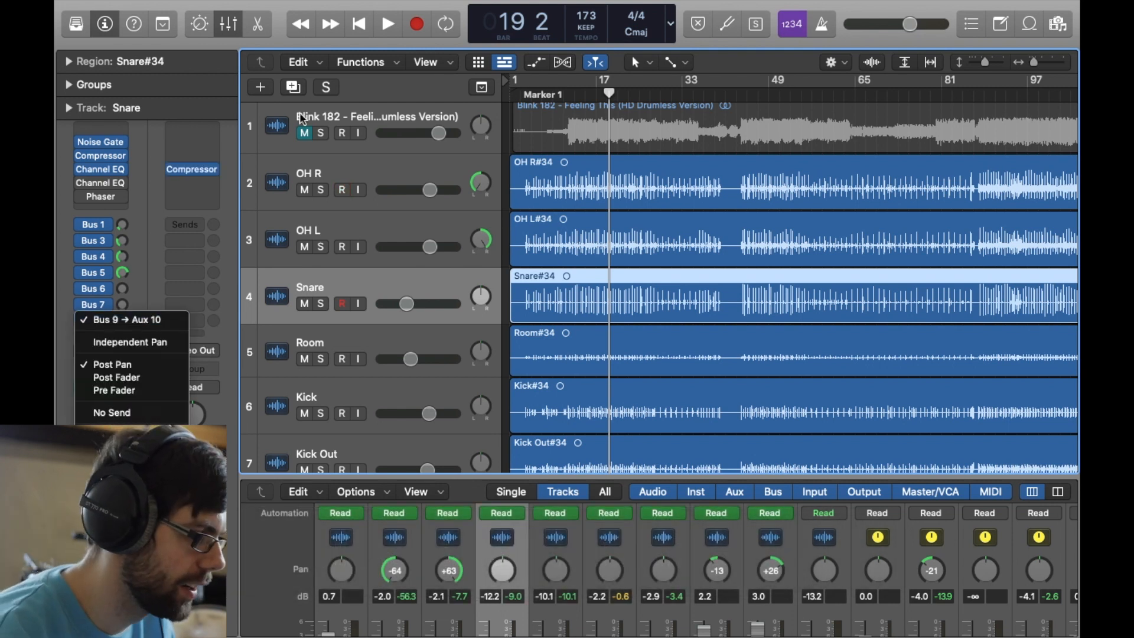
pyautogui.click(588, 96)
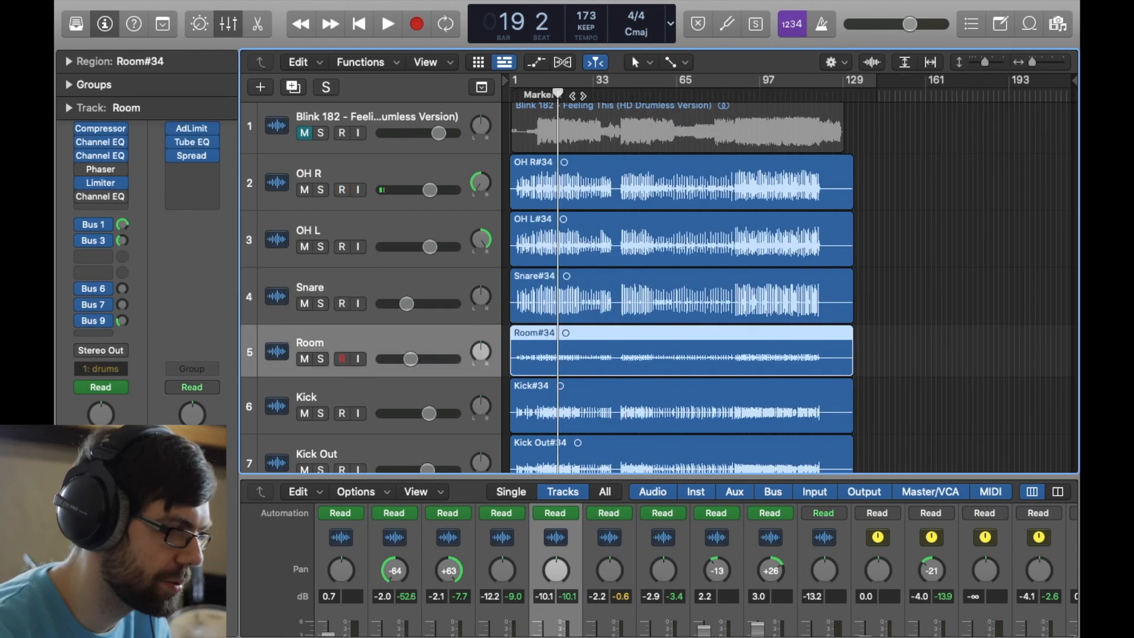
# - Play the full drum mix through the verse from bar 24 to bar 31
pyautogui.click(573, 96)
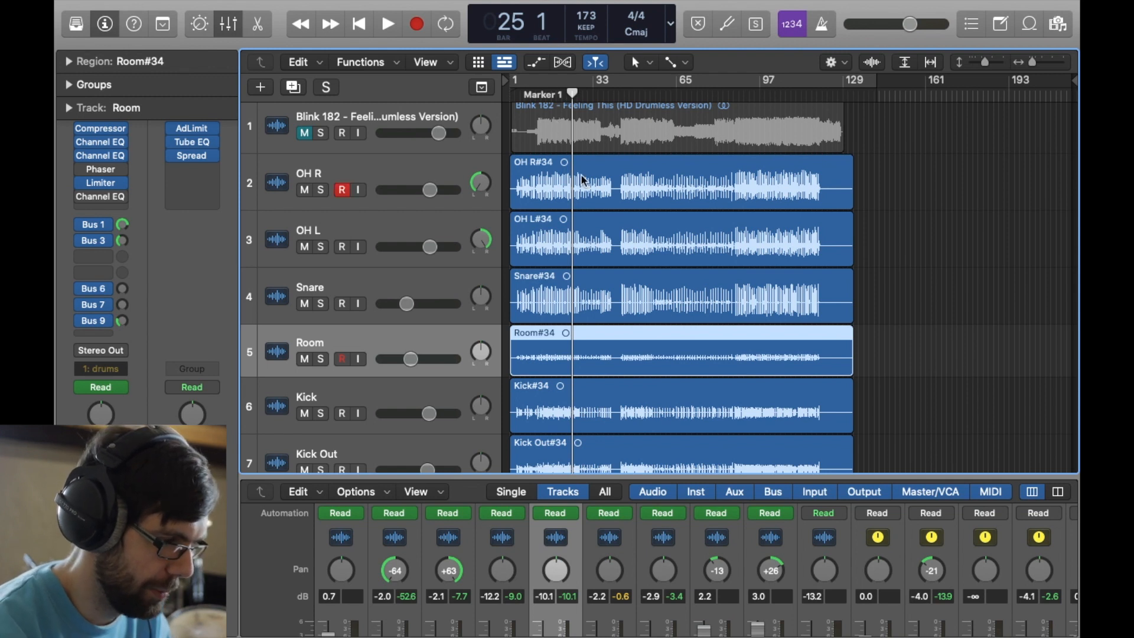
pyautogui.press('super+Right')
pyautogui.press('super+Right')
pyautogui.press('super+Right')
pyautogui.press('super+Right')
pyautogui.press('super+Right')
pyautogui.press('super+Right')
pyautogui.press('super+Right')
pyautogui.press('super+Right')
pyautogui.press('super+Left')
pyautogui.press('super+Left')
pyautogui.press('super+Left')
pyautogui.press('super+Left')
pyautogui.press('super+Left')
pyautogui.press('super+Left')
pyautogui.press('super+Left')
pyautogui.press('super+Left')
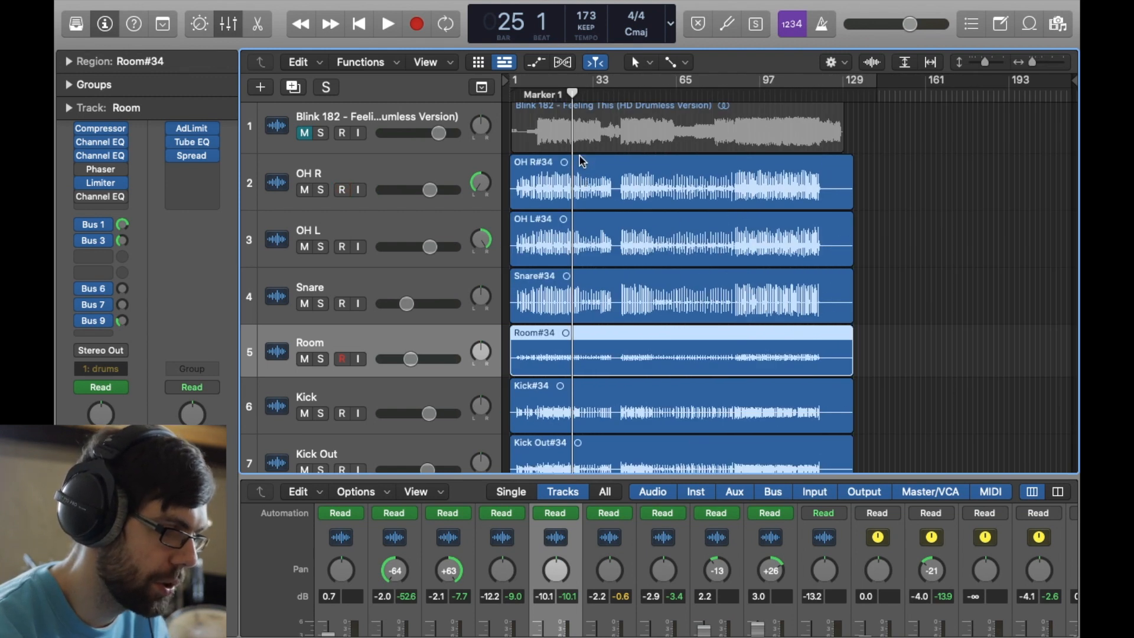
pyautogui.click(571, 92)
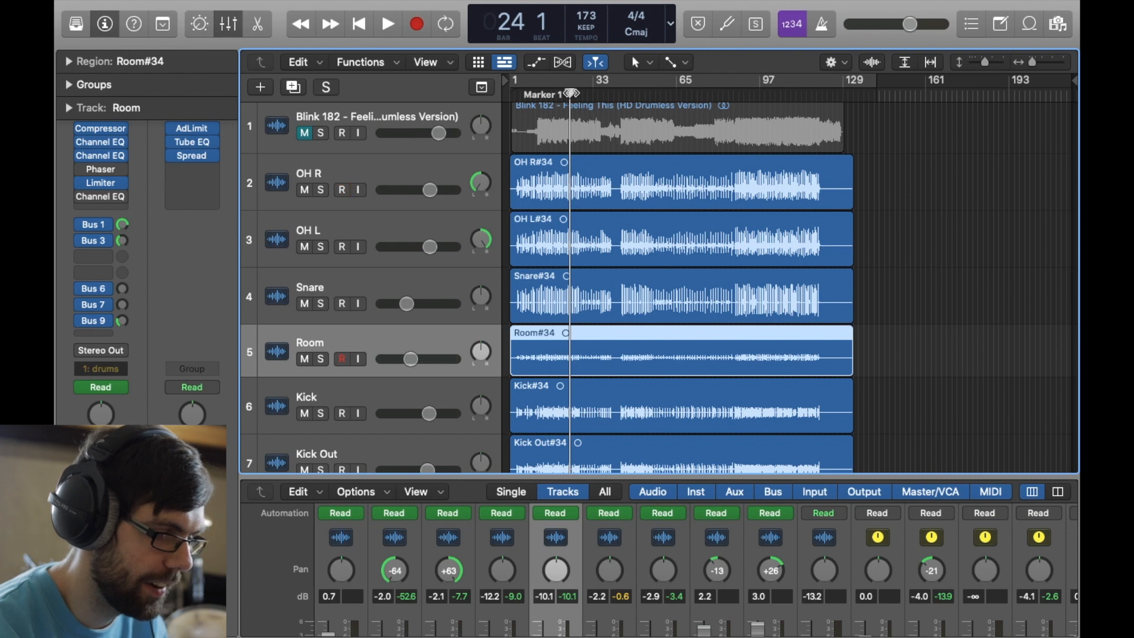
pyautogui.press('space')
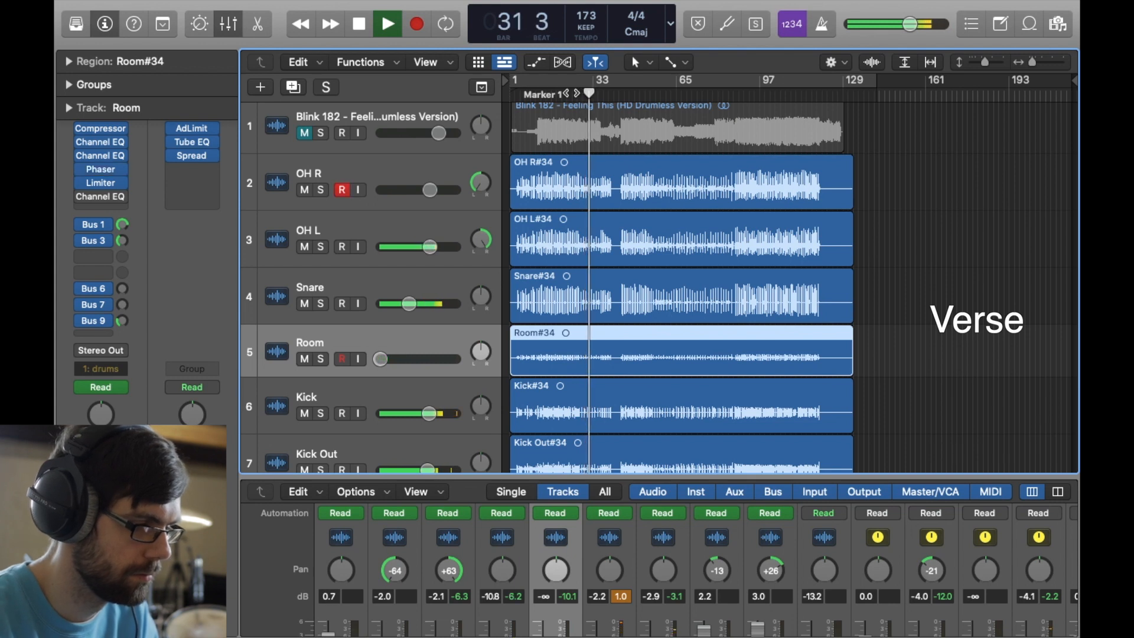
pyautogui.press('space')
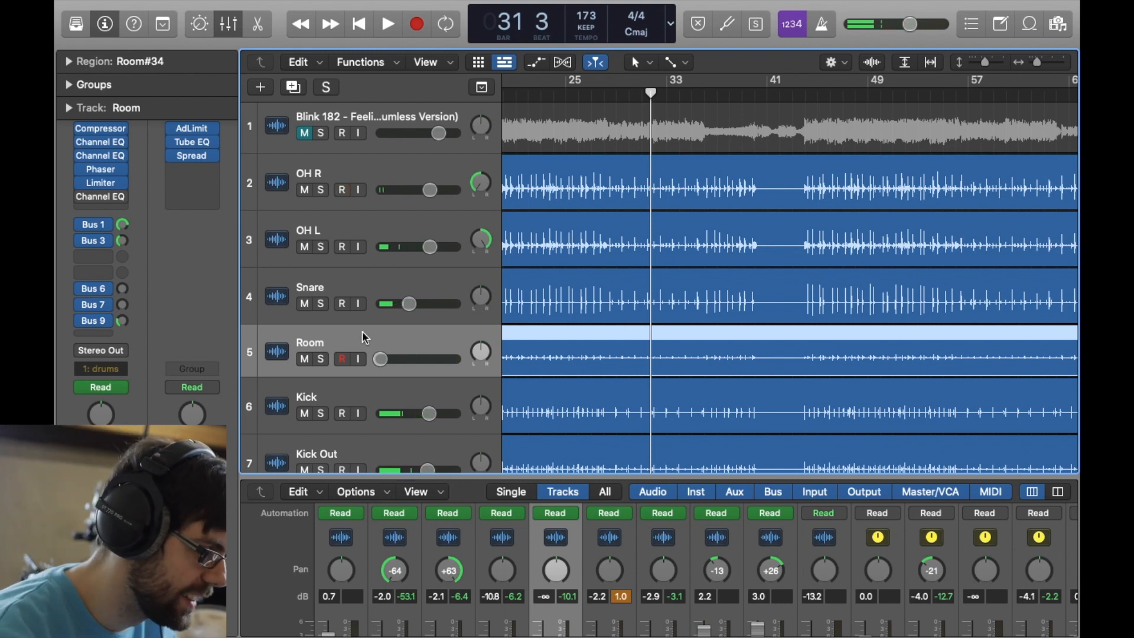
# - Play the full drum mix from bar 34 through bar 40
pyautogui.scroll(-5, 619, 281)
pyautogui.scroll(4, 618, 281)
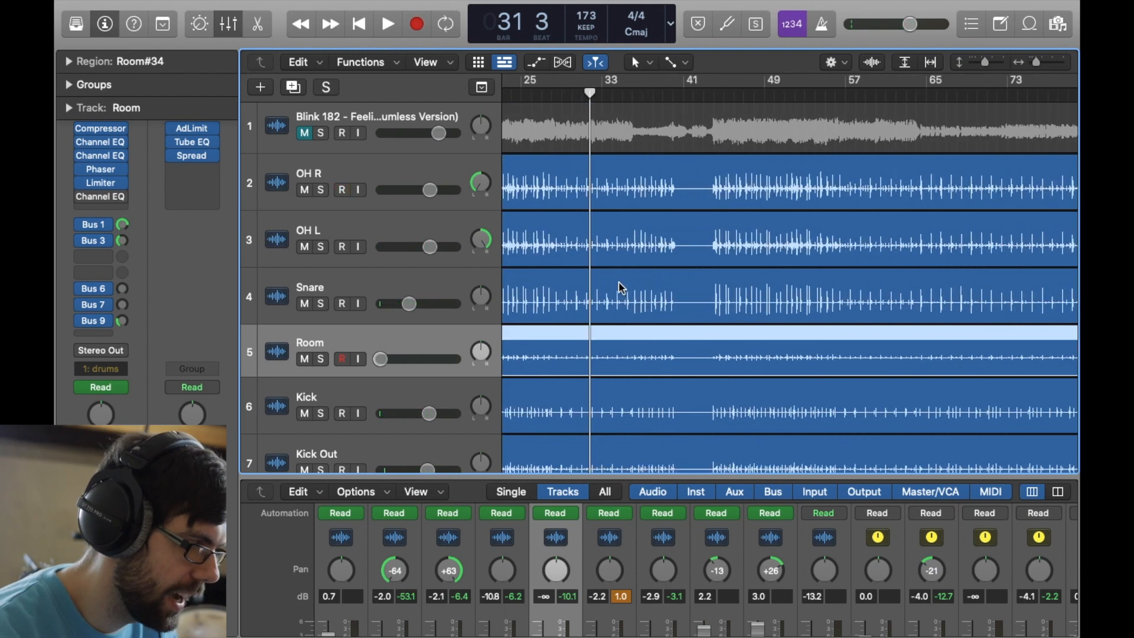
pyautogui.click(611, 93)
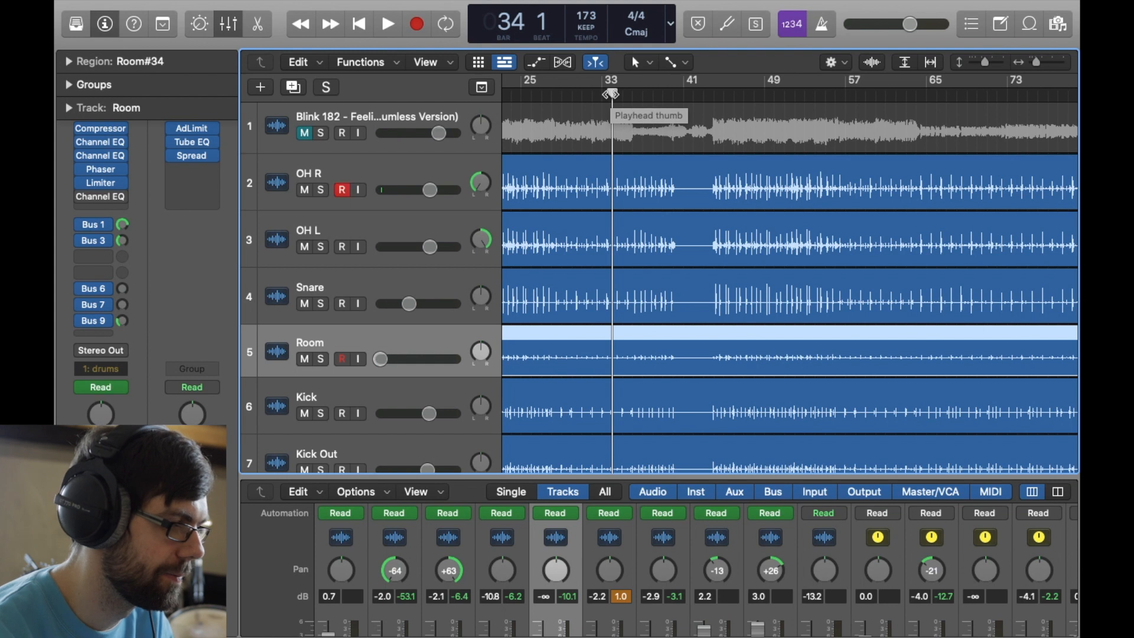
pyautogui.press('space')
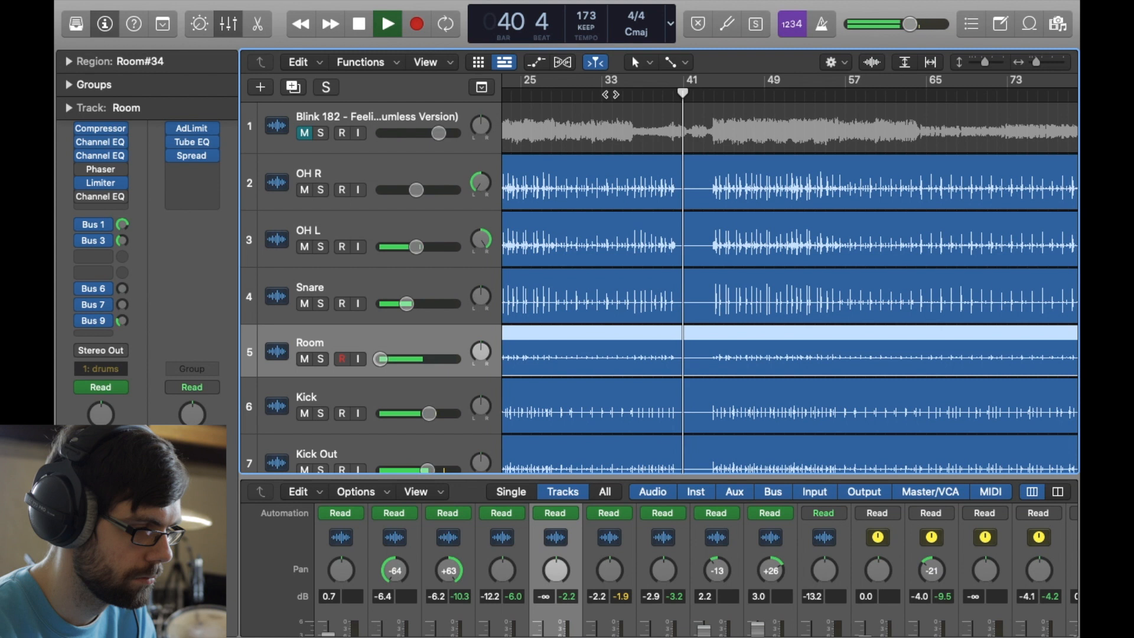
# - Play the drum mix from bar 43 to bar 46, muting the Room track partway through
pyautogui.press('space')
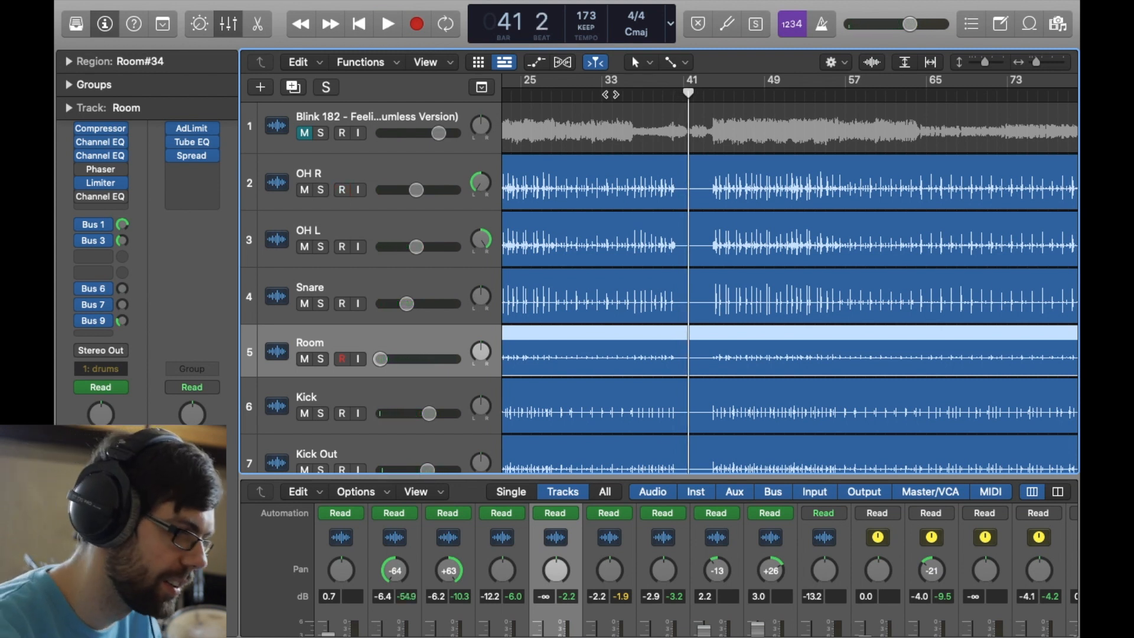
pyautogui.click(709, 90)
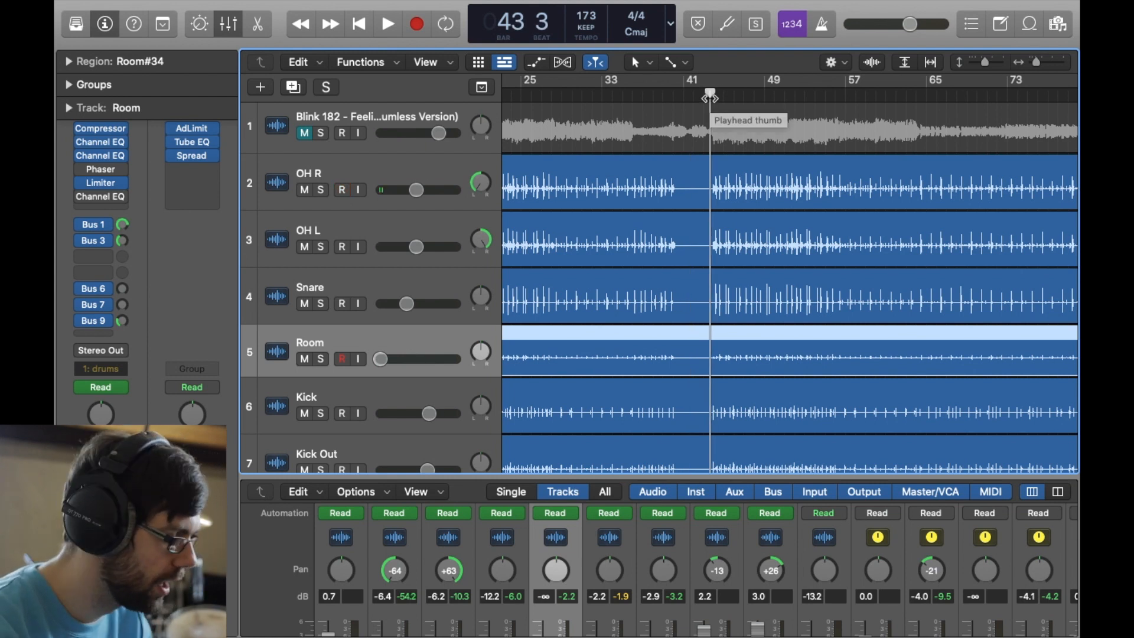
pyautogui.press('space')
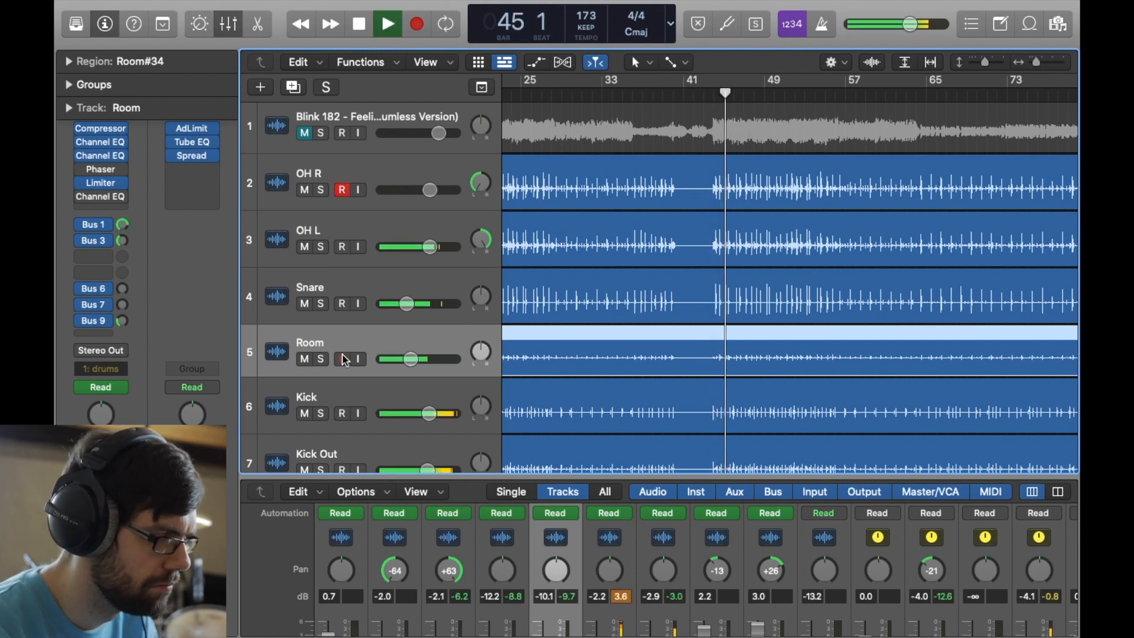
pyautogui.click(304, 359)
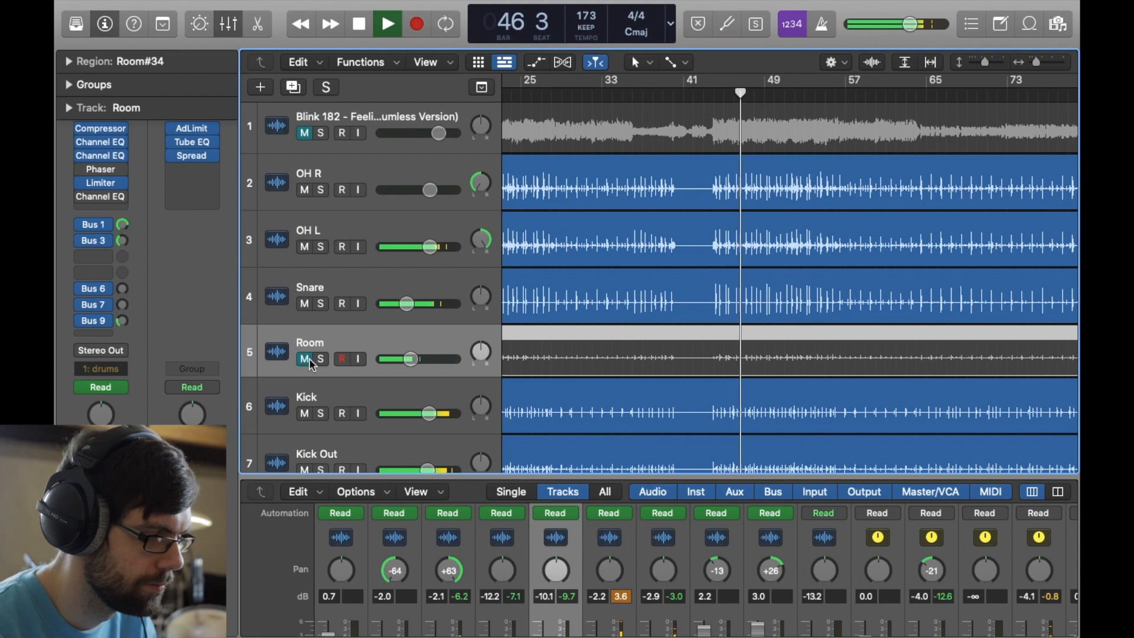
pyautogui.press('space')
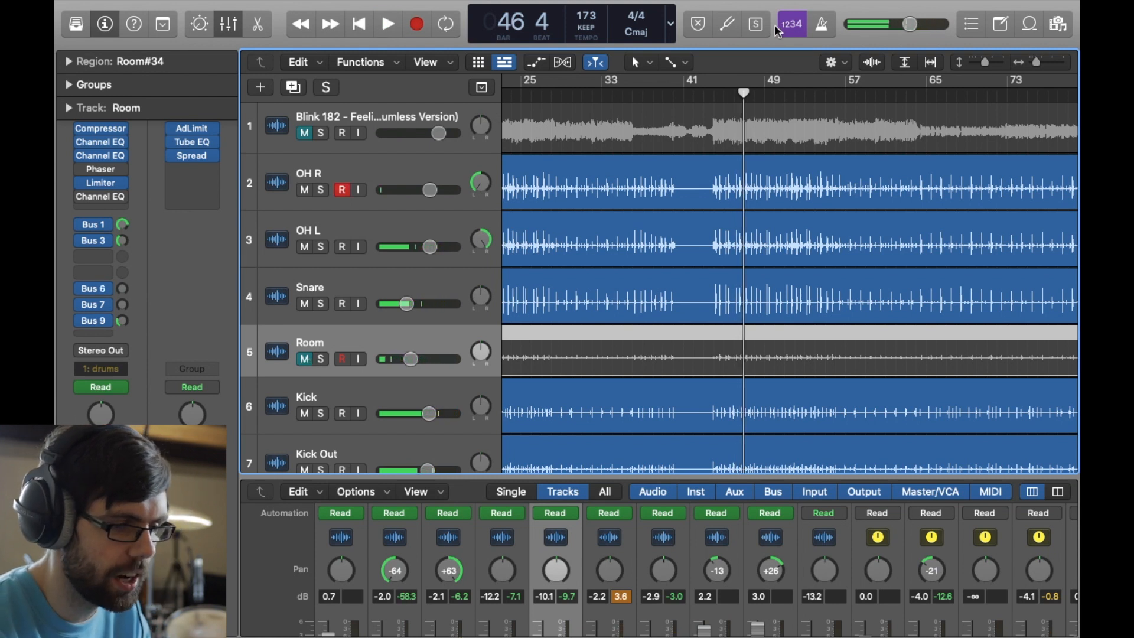
# - Compare the drum mix from bar 44 with the Room track muted and from bar 45 to bar 48 with it unmuted
pyautogui.click(715, 96)
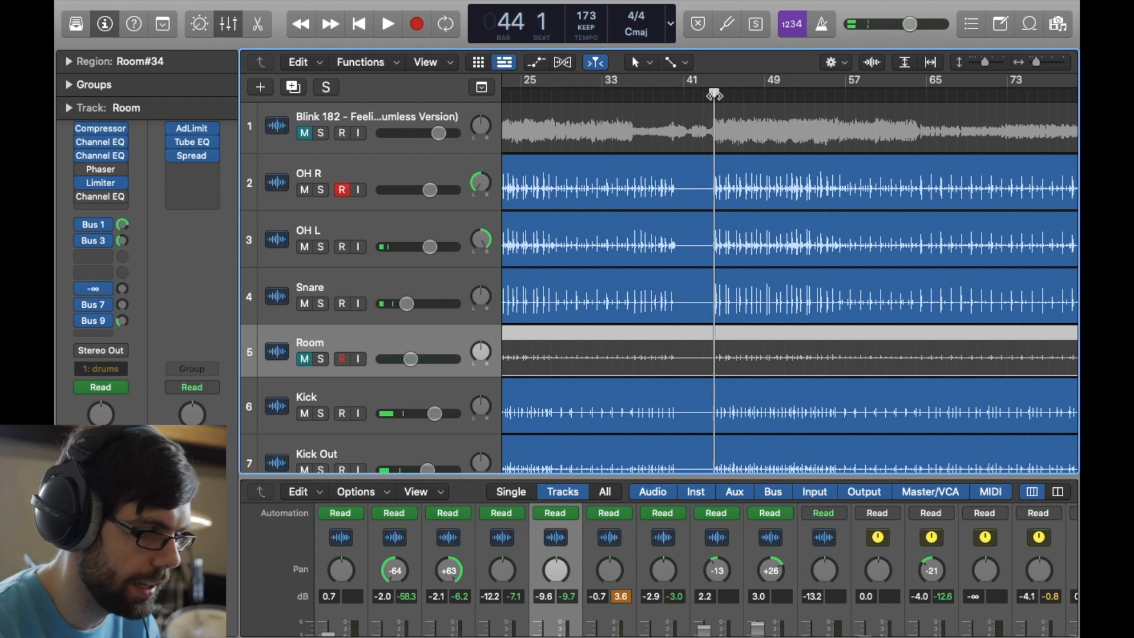
pyautogui.press('space')
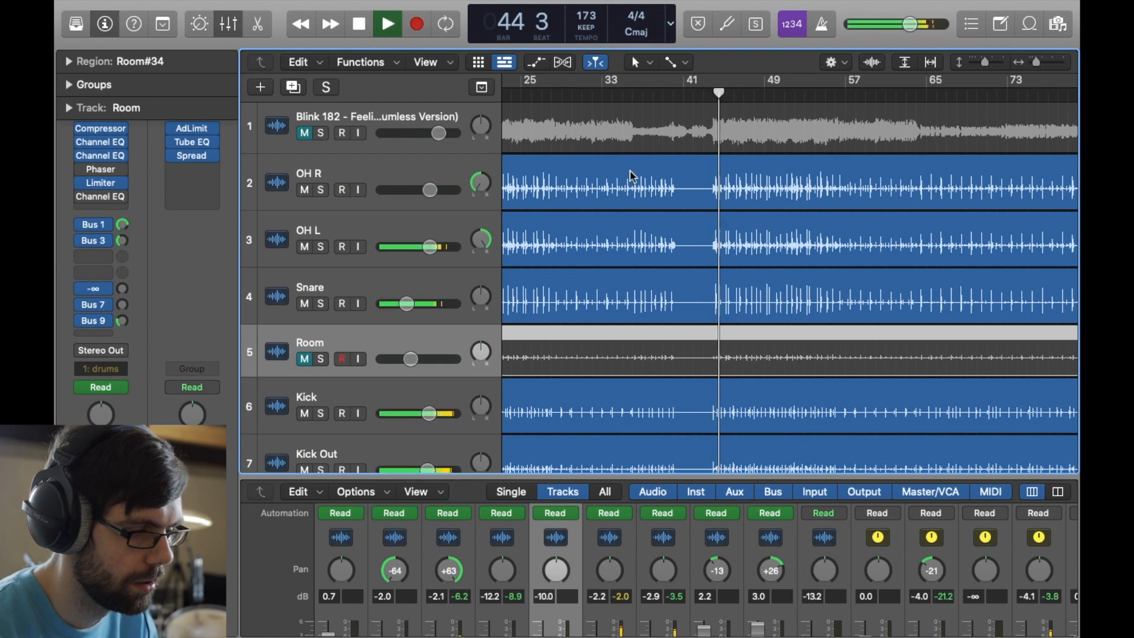
pyautogui.press('space')
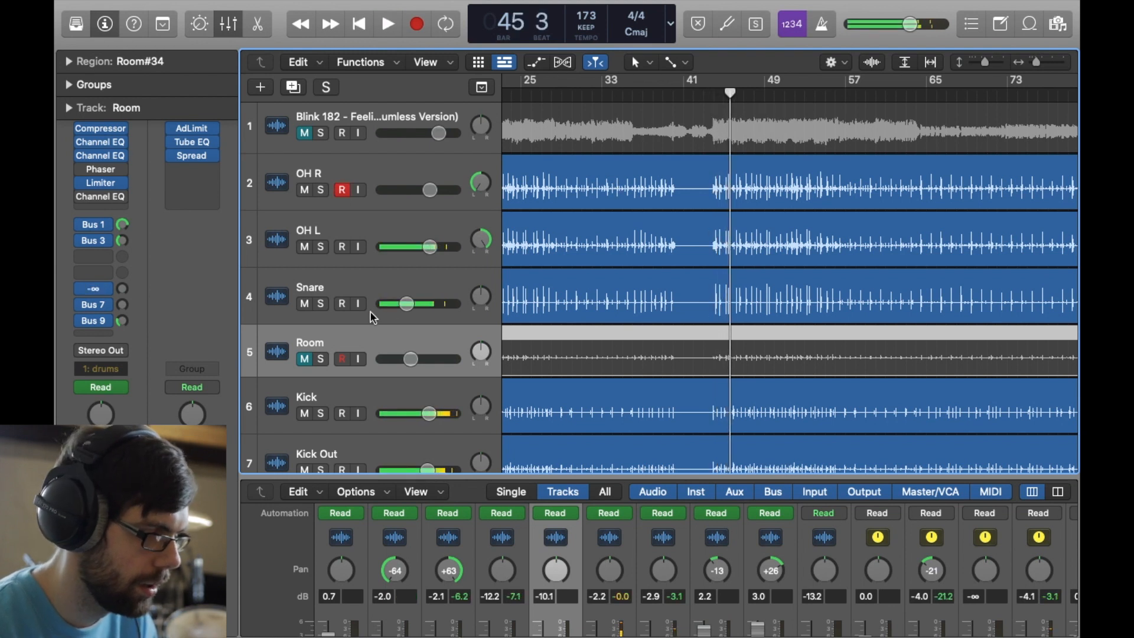
pyautogui.click(304, 359)
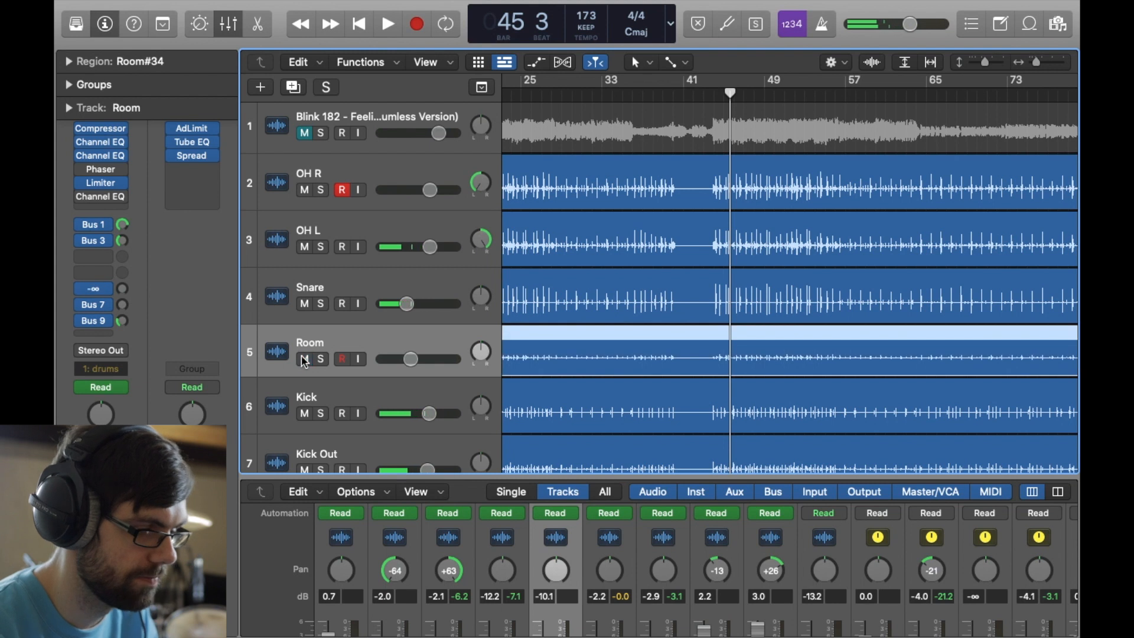
pyautogui.press('space')
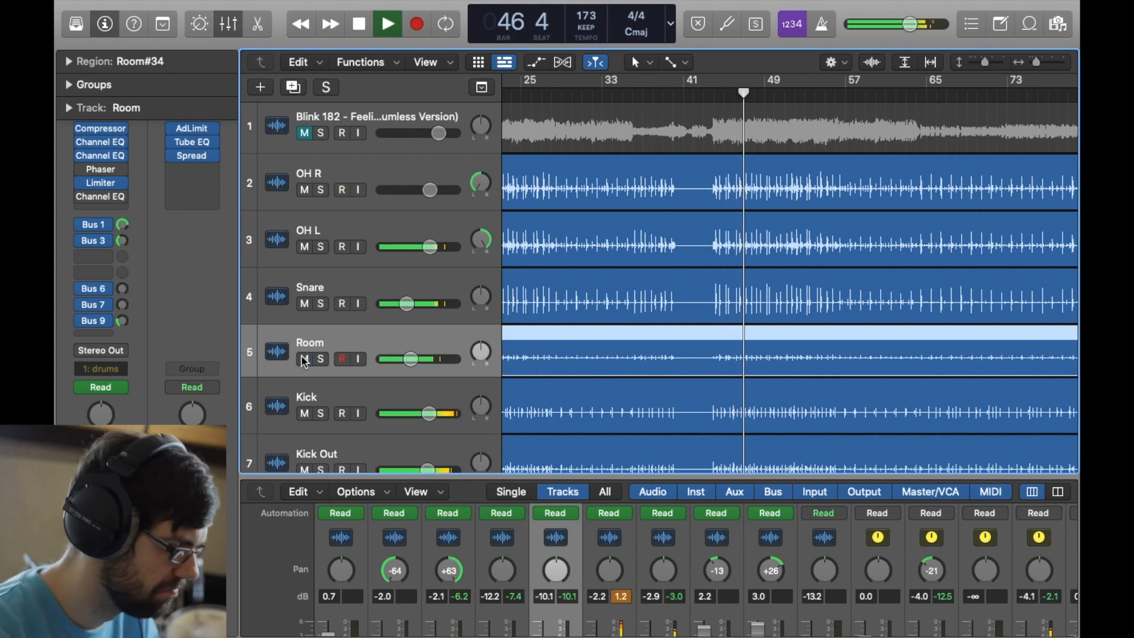
pyautogui.press('space')
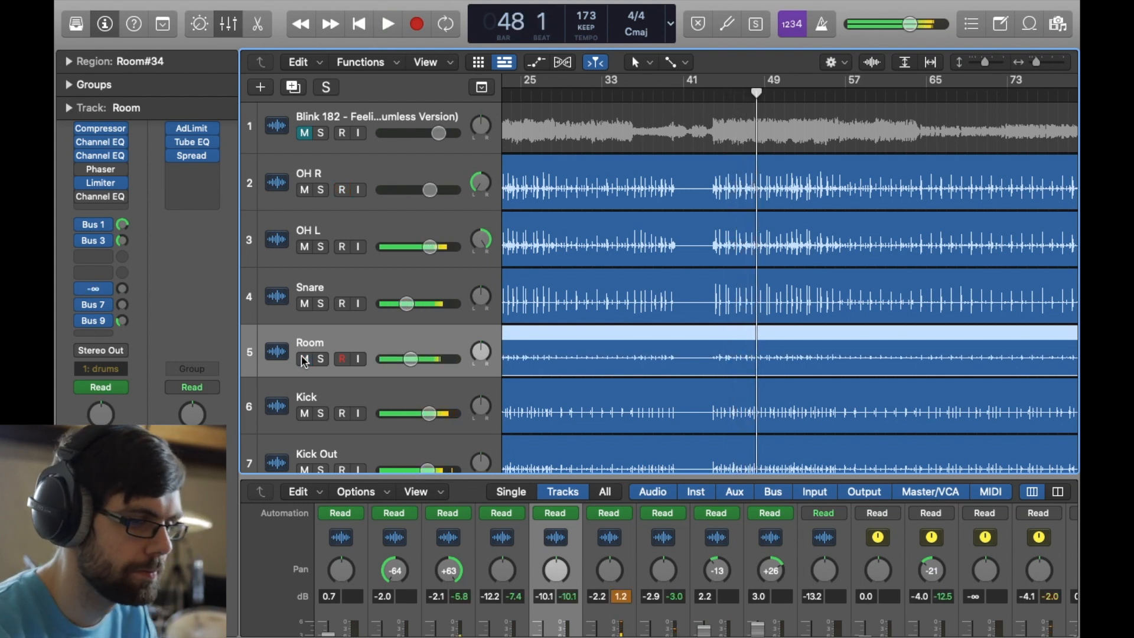
# - Play the full drum mix from about bar 55 to bar 58
pyautogui.click(833, 96)
pyautogui.press('space')
pyautogui.click(826, 96)
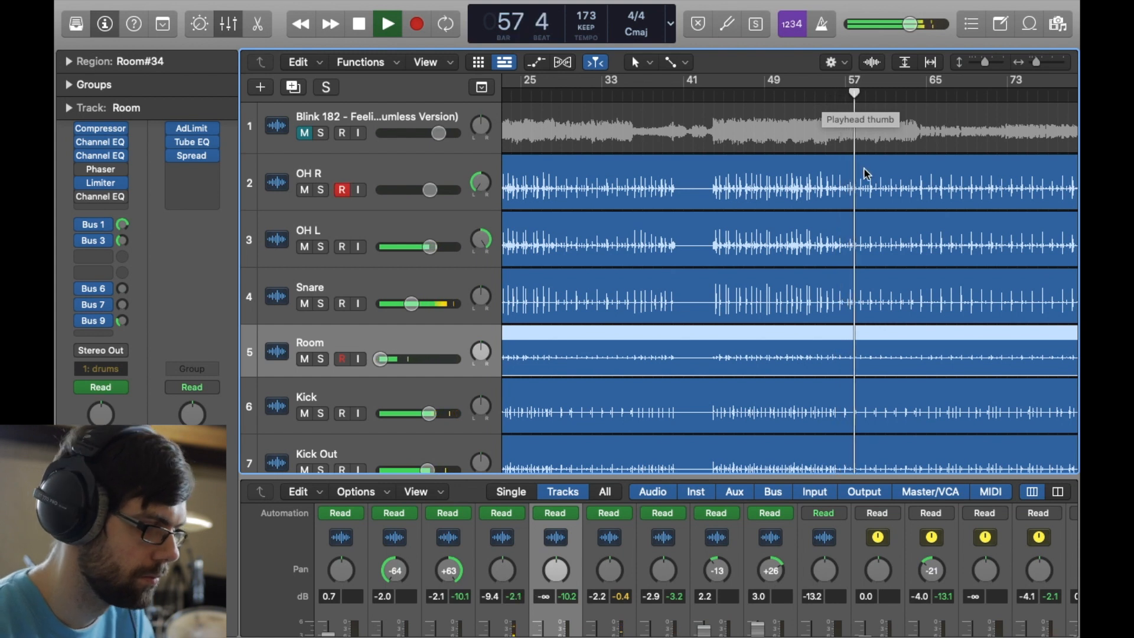
pyautogui.press('space')
# - Locate the section around bars 62 and 63 and audition it briefly
pyautogui.hscroll(10, 864, 168)
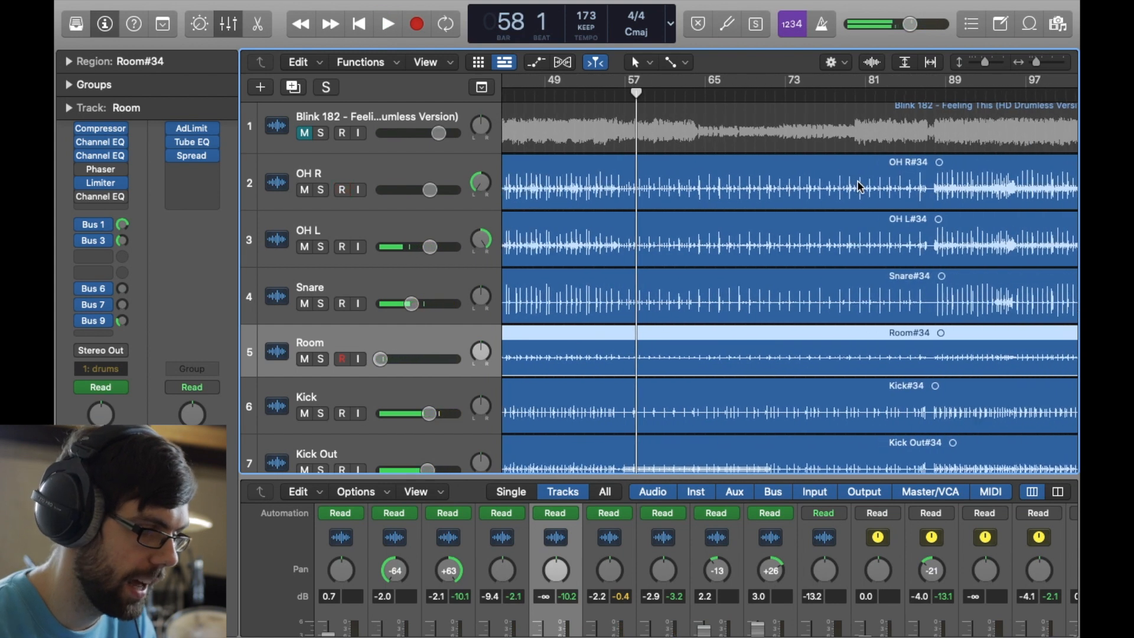
pyautogui.scroll(-5, 859, 182)
pyautogui.scroll(1, 859, 180)
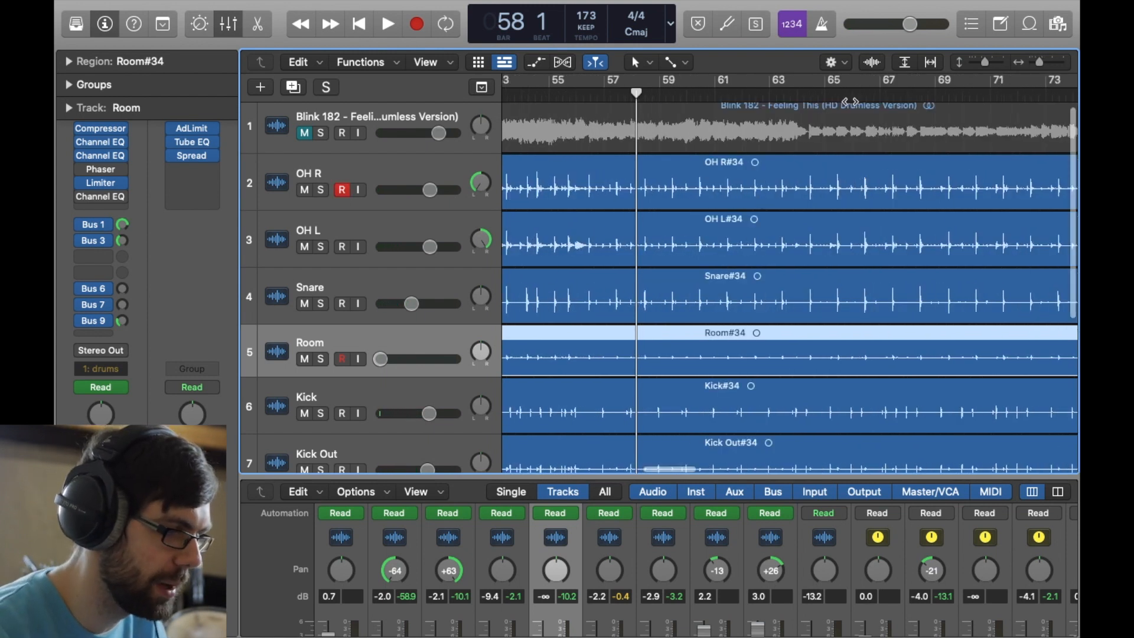
pyautogui.hscroll(3, 851, 101)
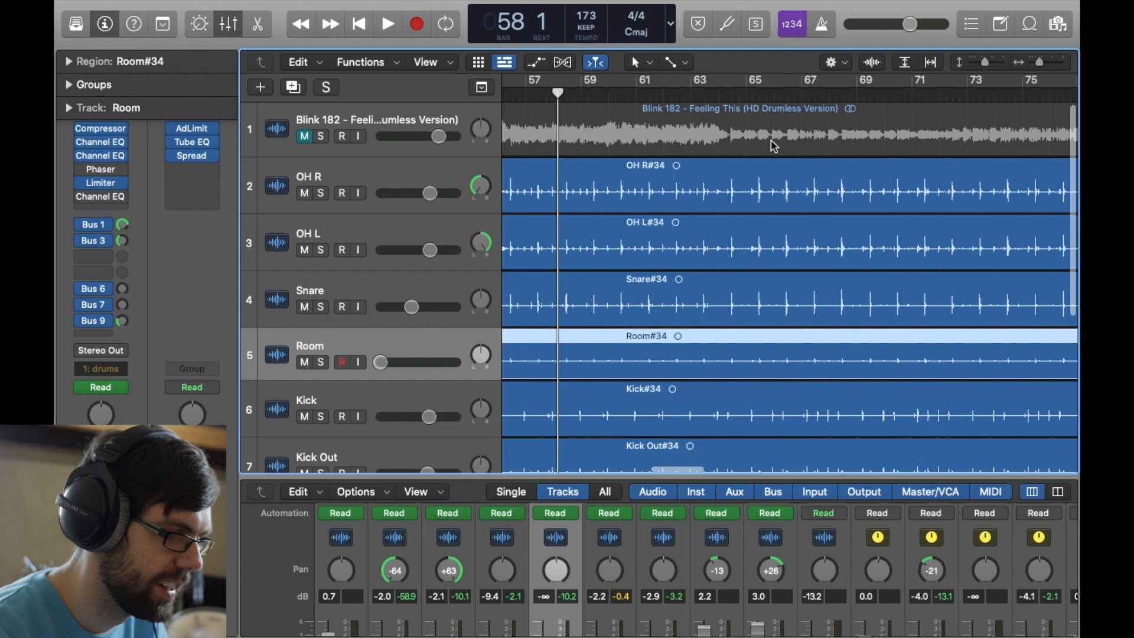
pyautogui.scroll(3, 774, 146)
pyautogui.scroll(-3, 774, 146)
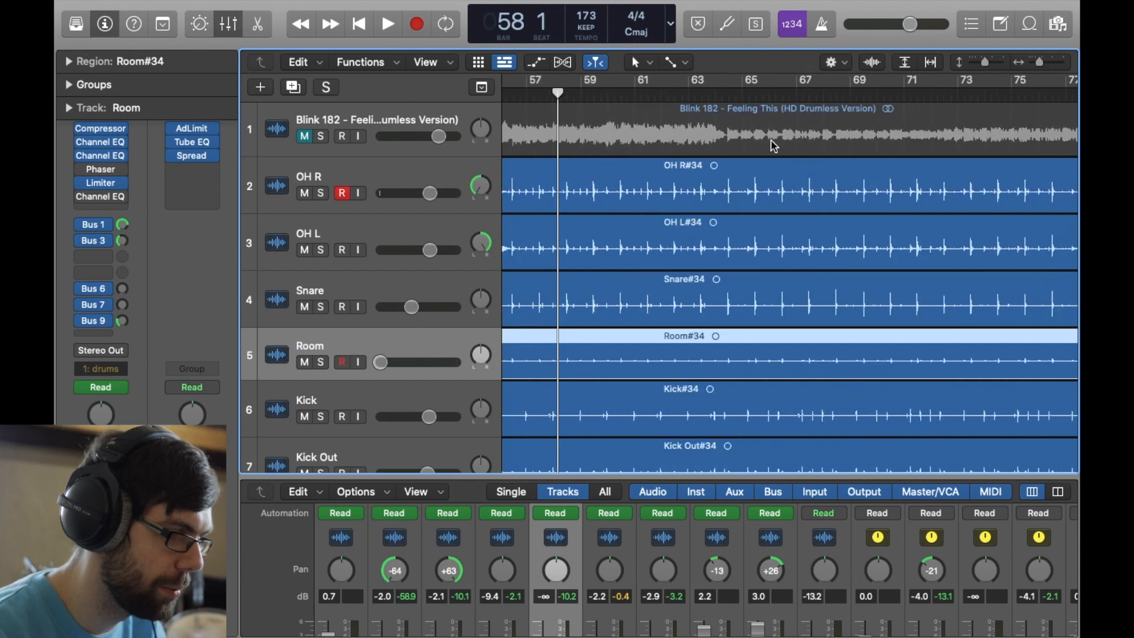
pyautogui.click(696, 99)
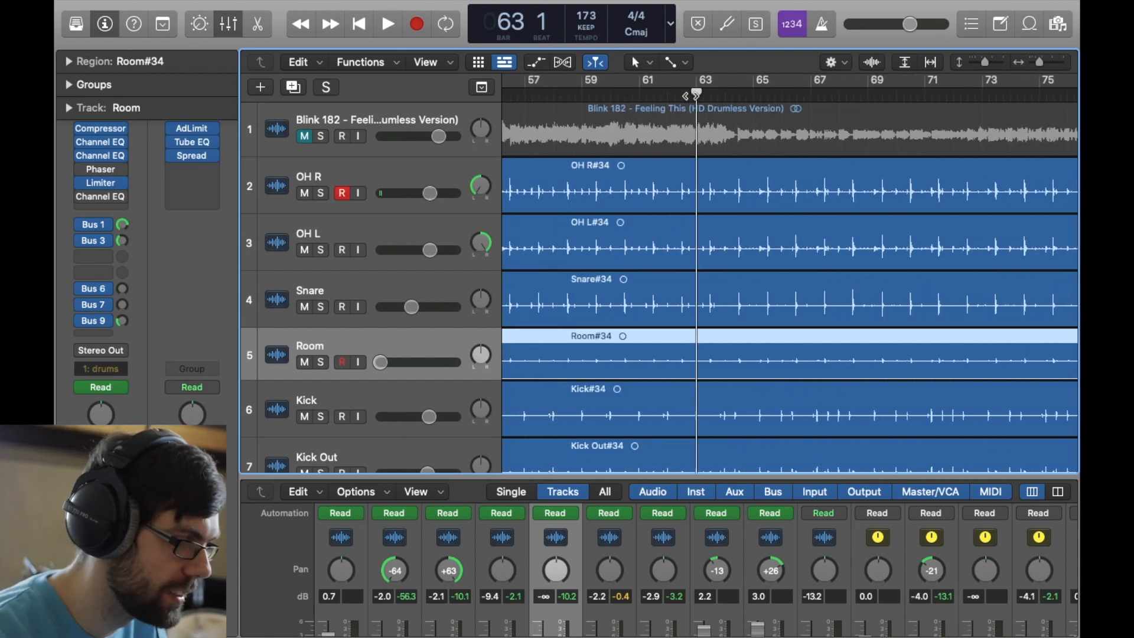
pyautogui.press('space')
pyautogui.click(672, 94)
pyautogui.press('space')
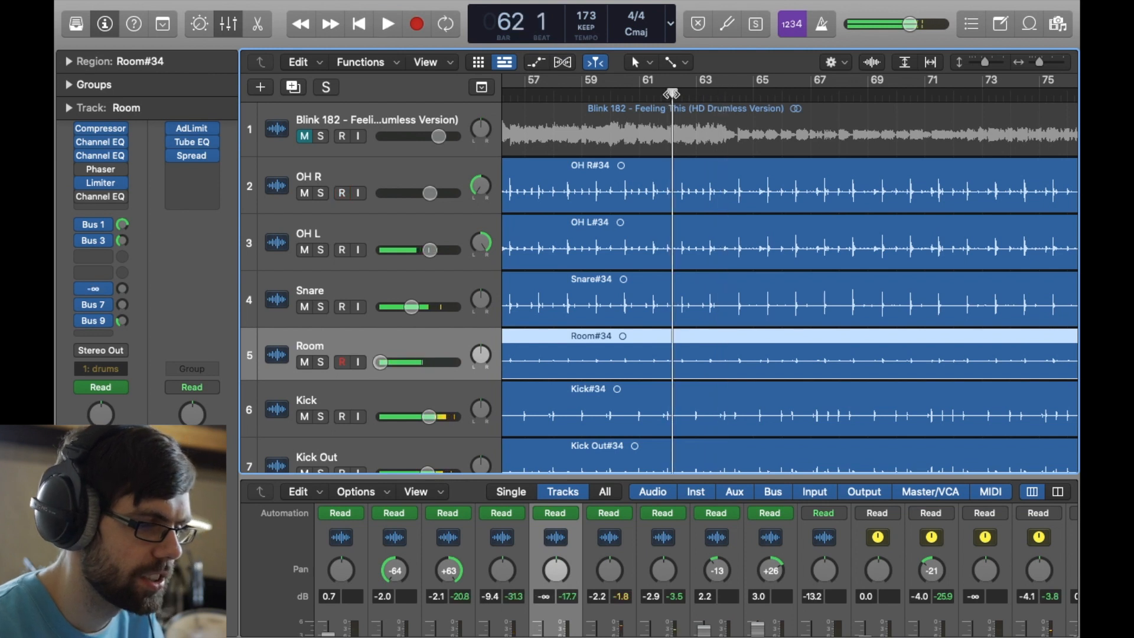
# - Play the full drum mix from bar 61 to bar 69
pyautogui.click(654, 93)
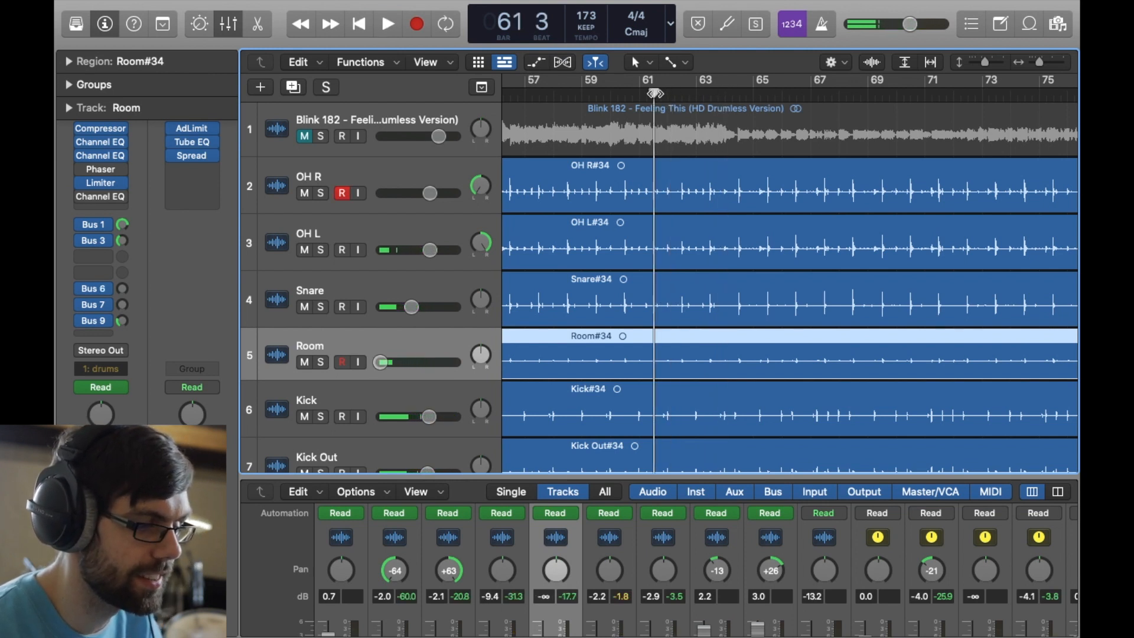
pyautogui.press('space')
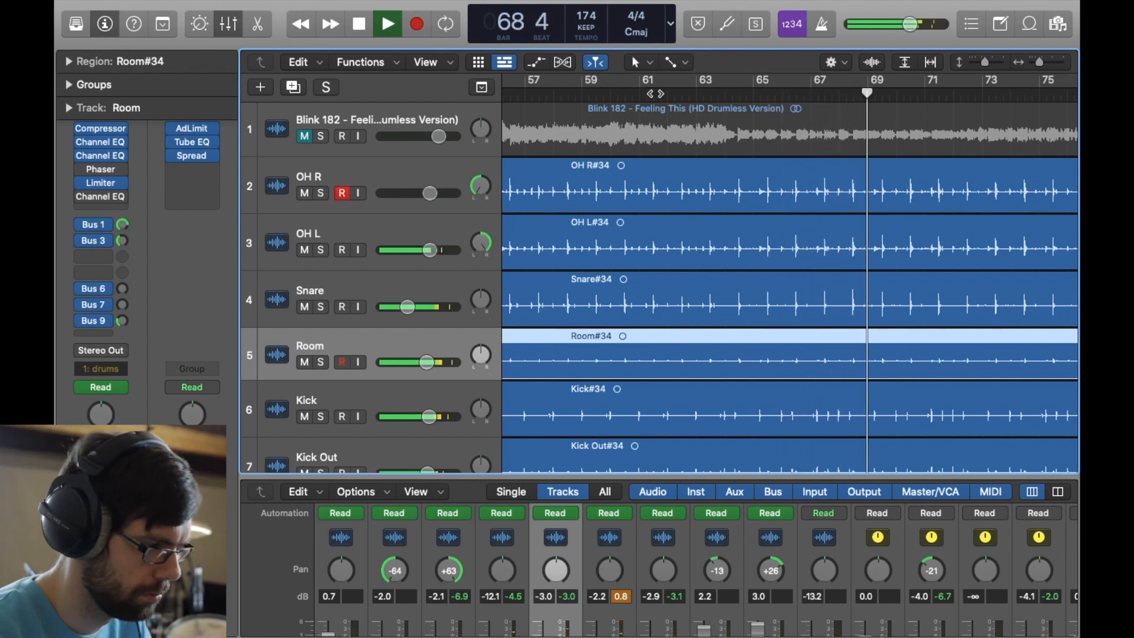
pyautogui.press('space')
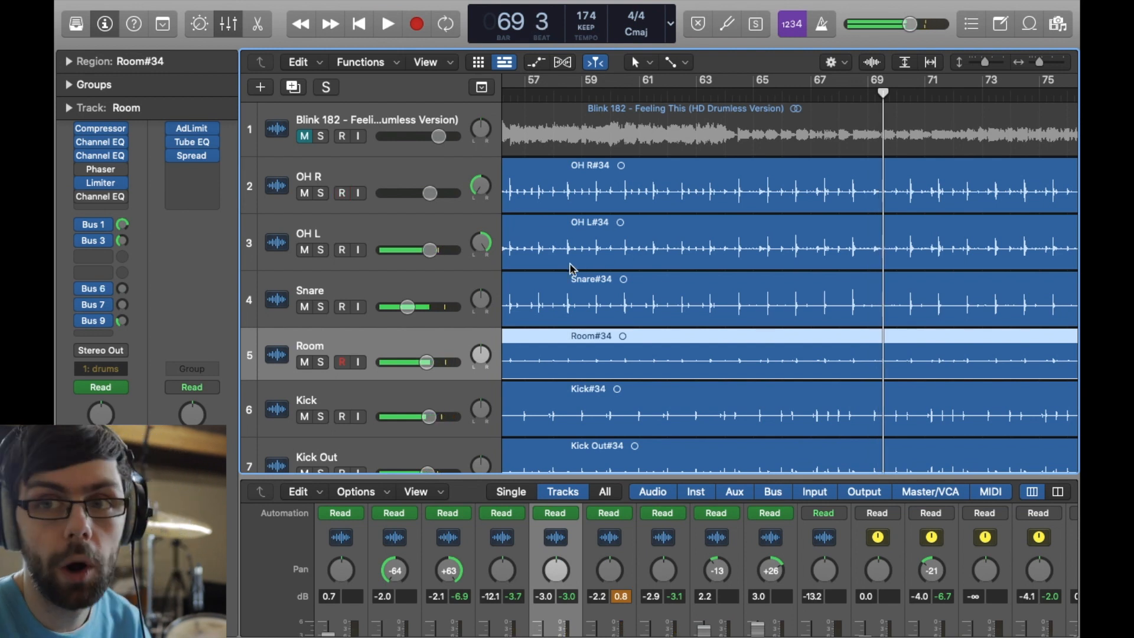
# - Compare the section around bar 66 with the Room track muted, then unmuted from about bar 61 to bar 68
pyautogui.click(305, 362)
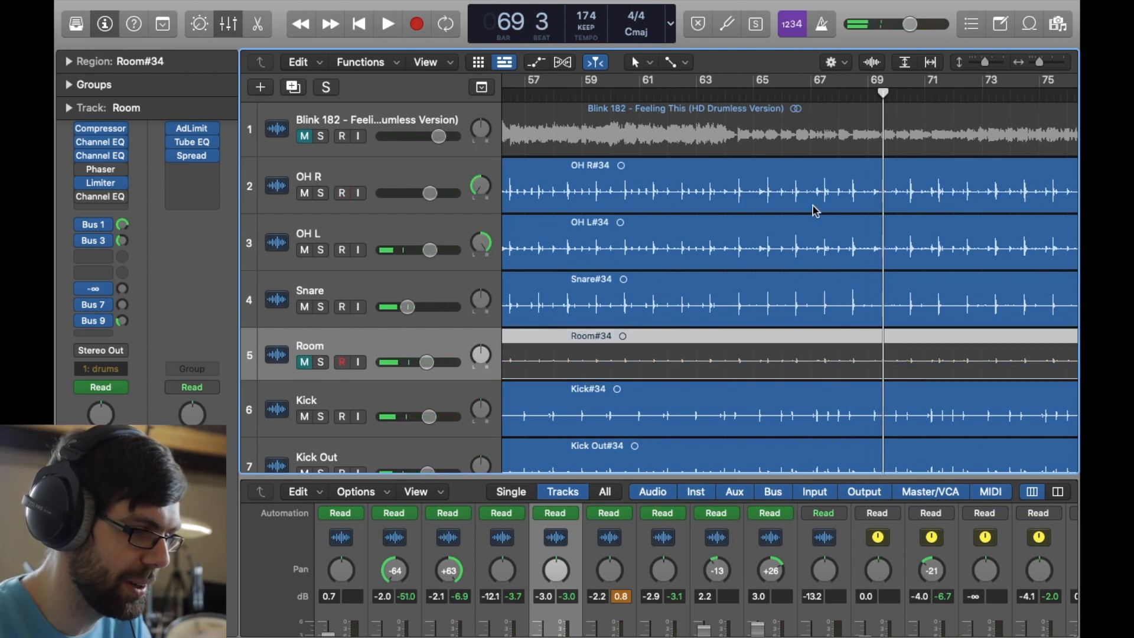
pyautogui.click(776, 92)
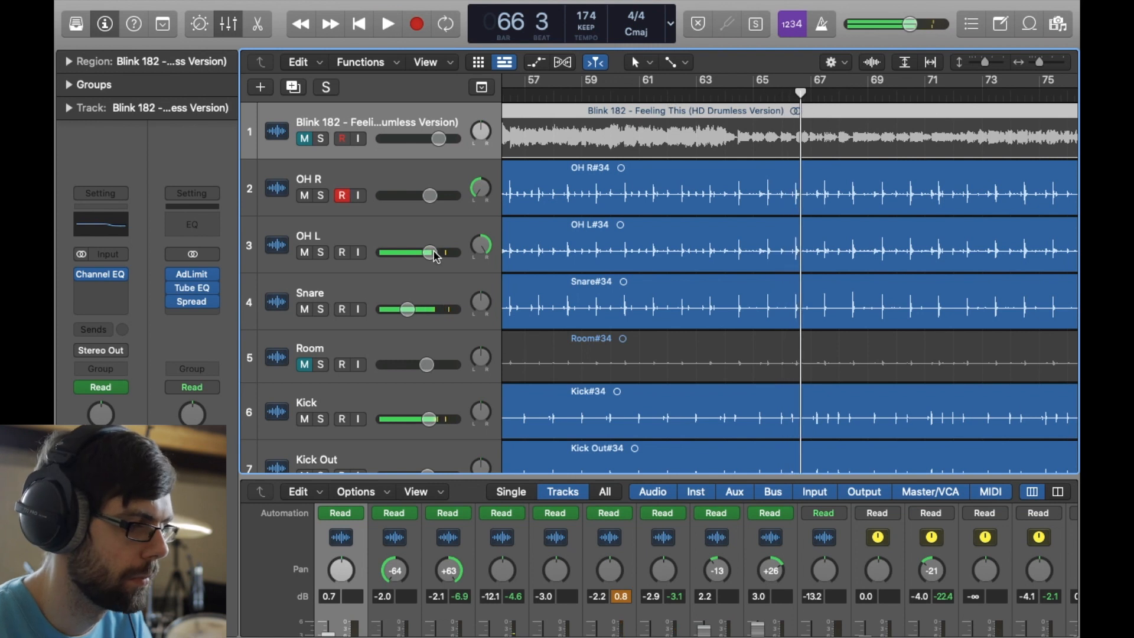
pyautogui.click(308, 361)
pyautogui.moveTo(739, 96); pyautogui.dragTo(650, 94)
pyautogui.press('space')
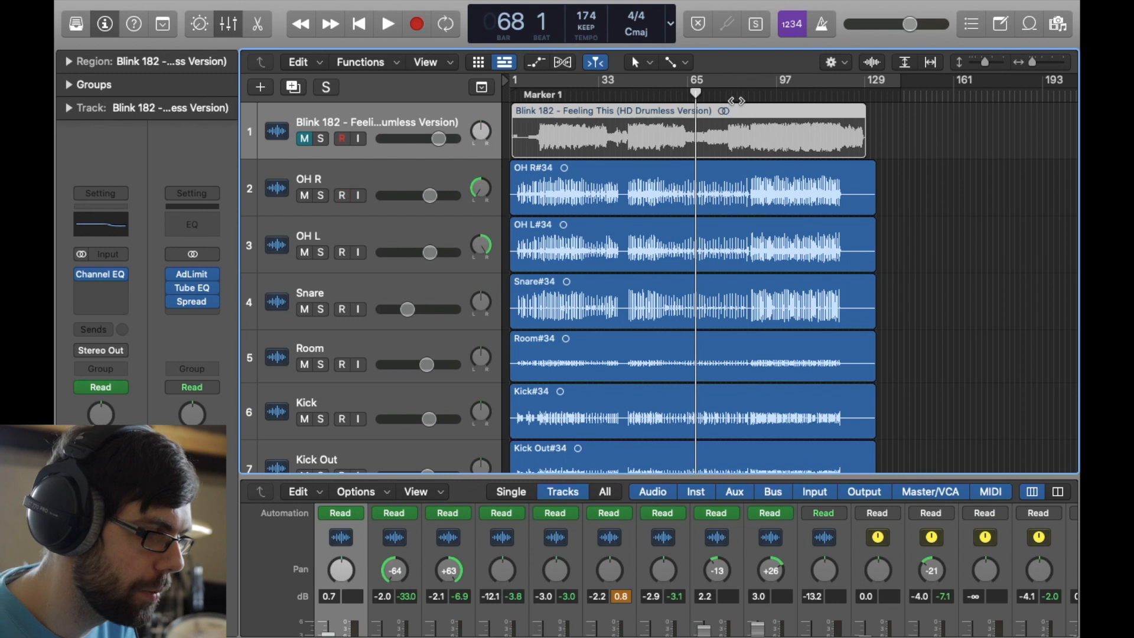
# - Play the full drum mix from about bar 83 past bar 86
pyautogui.doubleClick(736, 101)
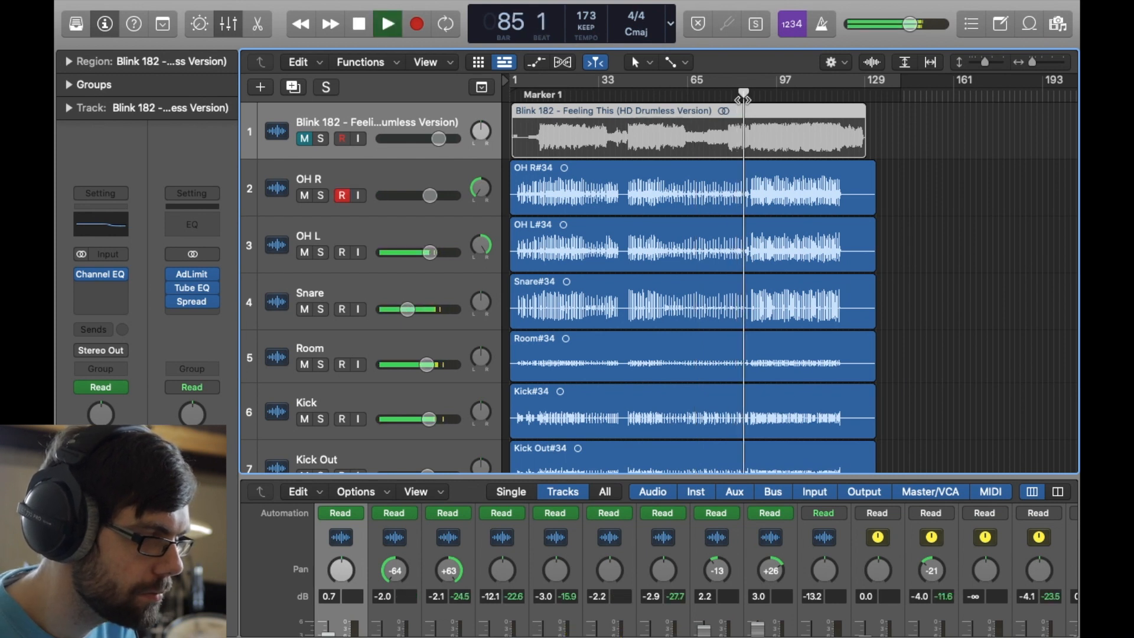
pyautogui.press('super+Right')
pyautogui.press('super+Right')
pyautogui.press('super+Right')
pyautogui.press('super+Right')
pyautogui.press('super+Right')
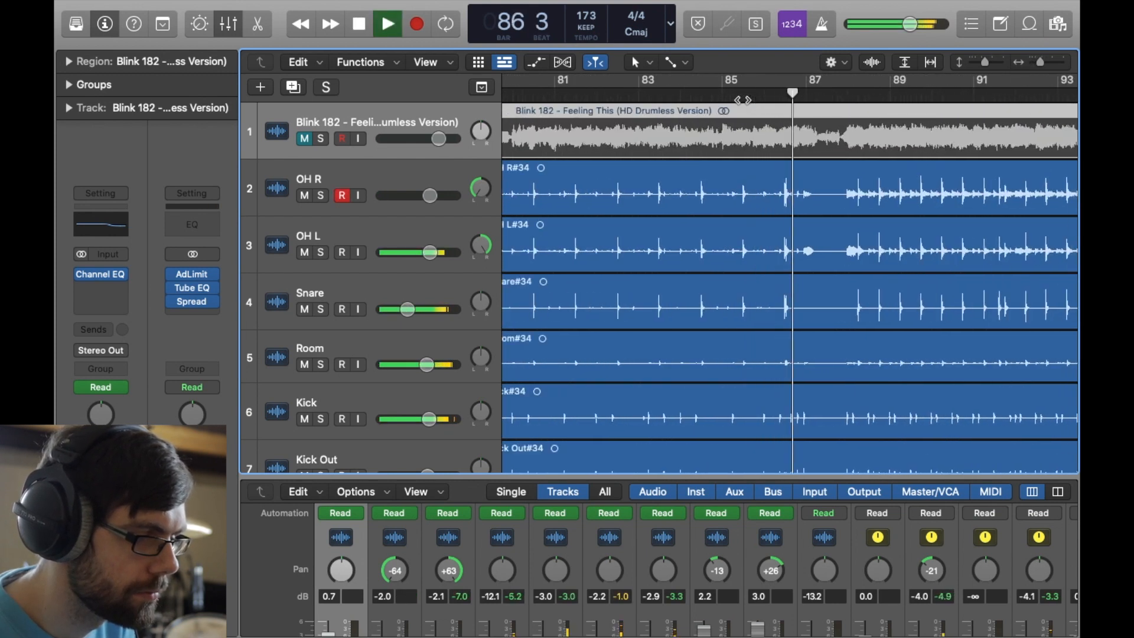
pyautogui.press('space')
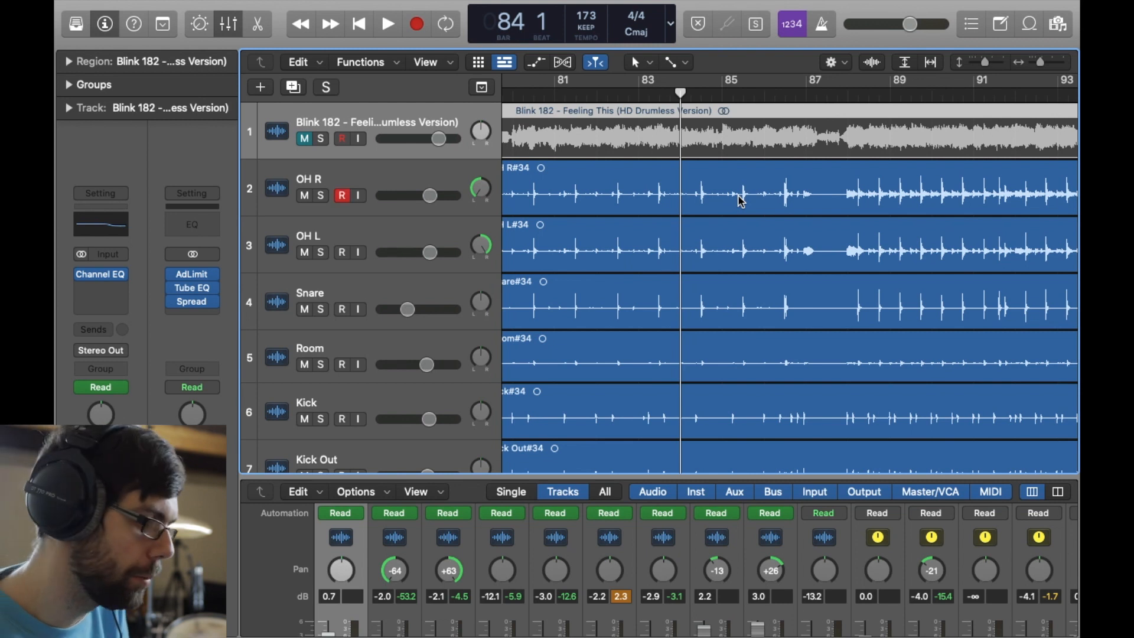
# - Play the transition from bar 84 past bar 90 with all drum tracks active
pyautogui.press('space')
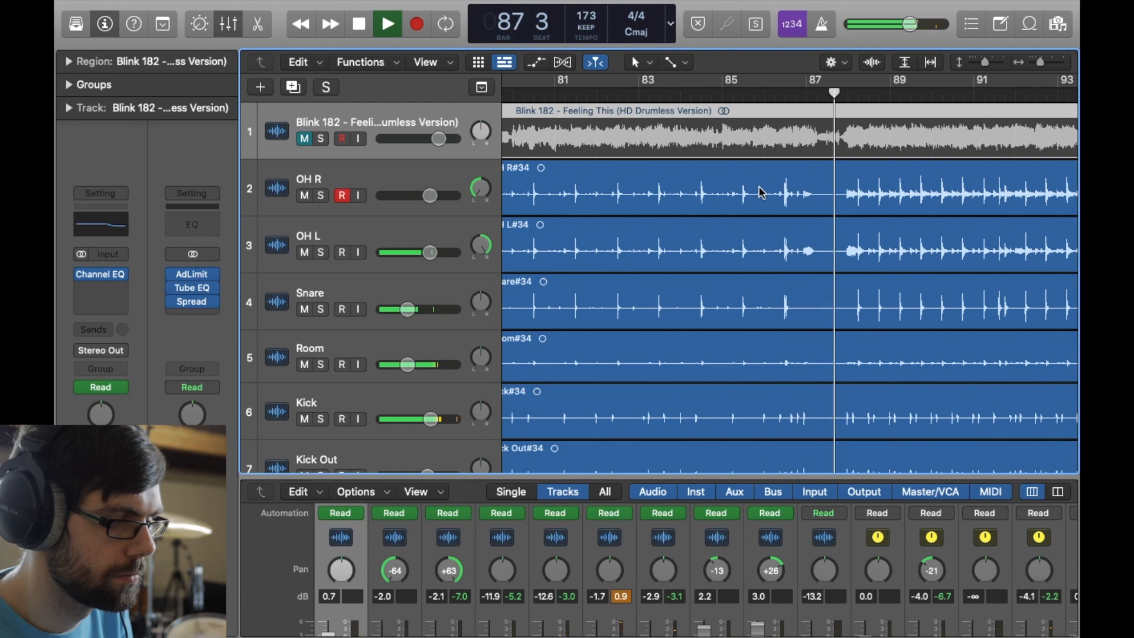
pyautogui.hscroll(5, 916, 333)
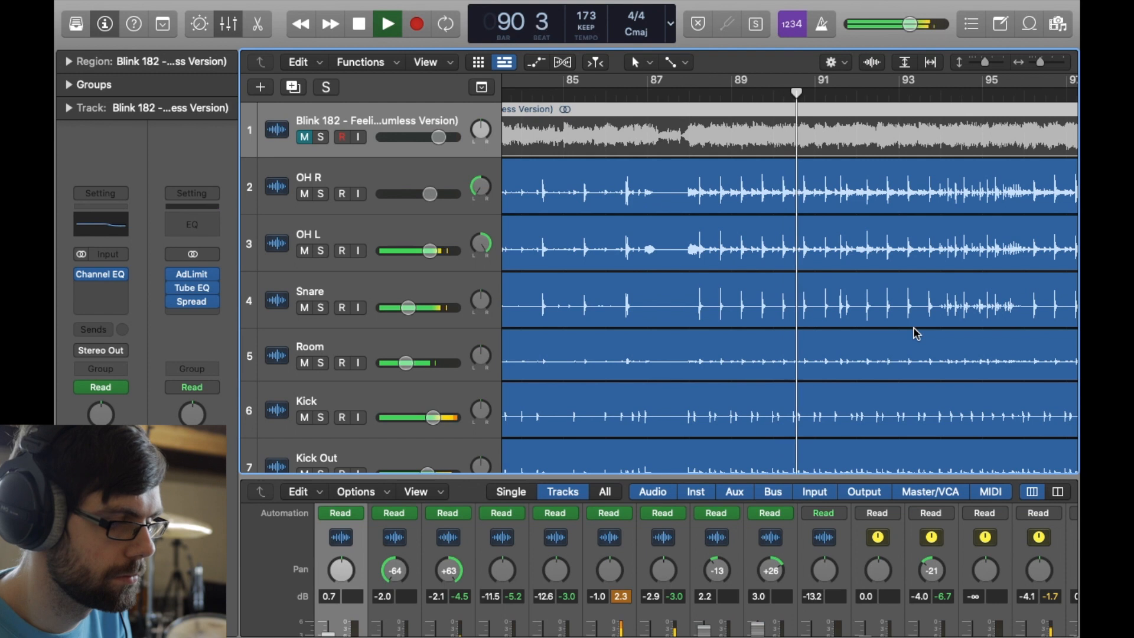
pyautogui.press('space')
# - Play the drum fill from bar 93 to bar 96
pyautogui.hscroll(5, 915, 331)
pyautogui.click(655, 86)
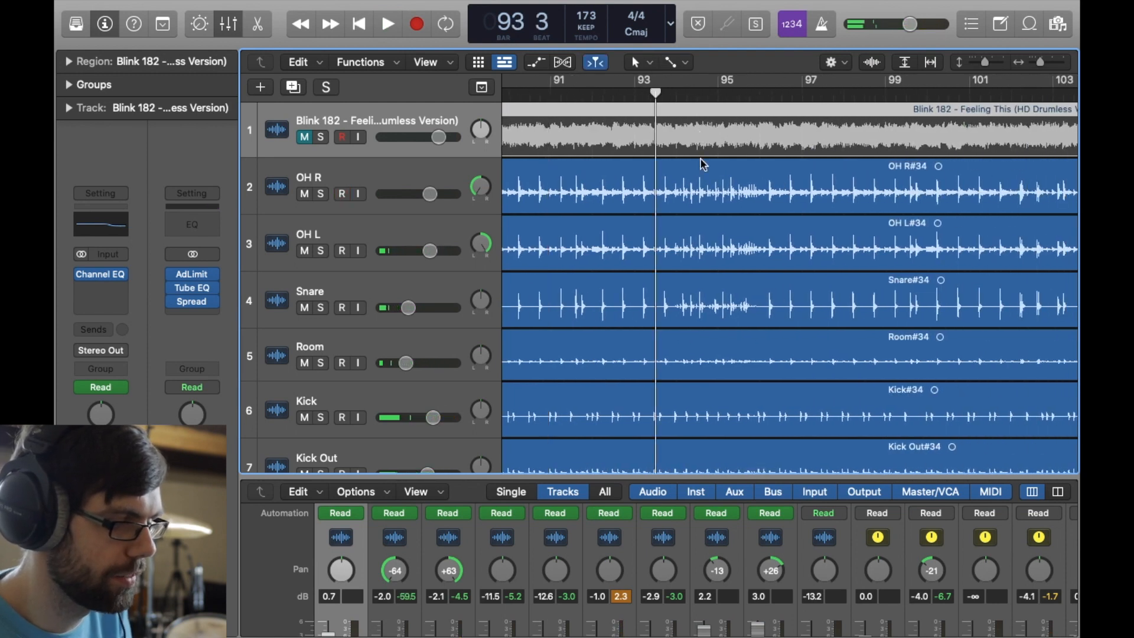
pyautogui.press('space')
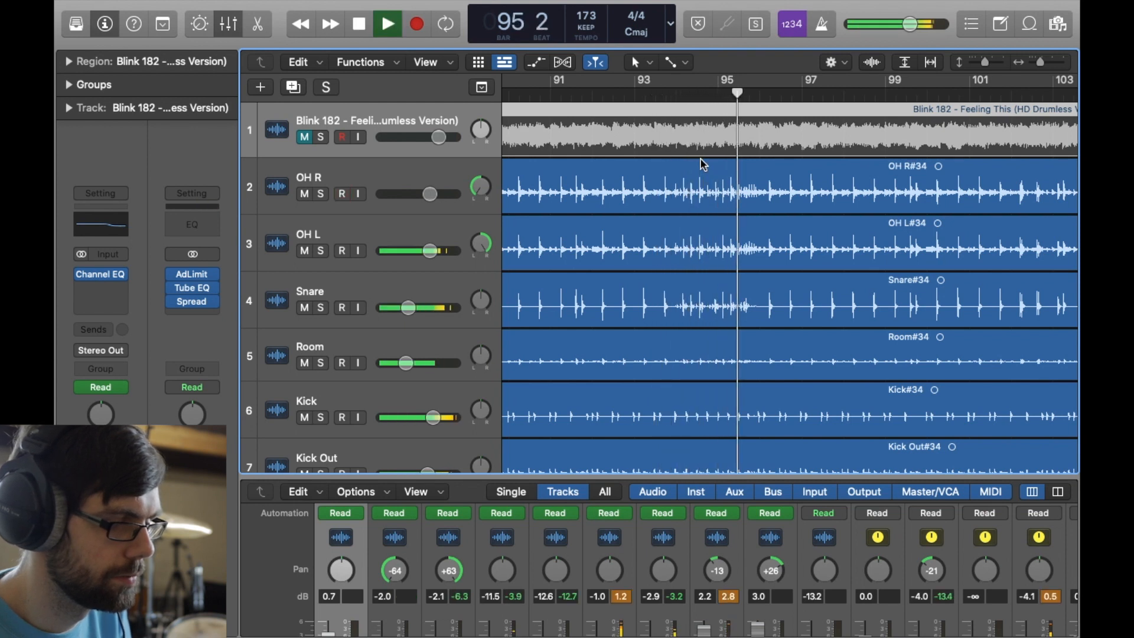
pyautogui.press('space')
# - Play the drum fill near the end of the song from bar 109 through bar 112
pyautogui.hscroll(3, 741, 285)
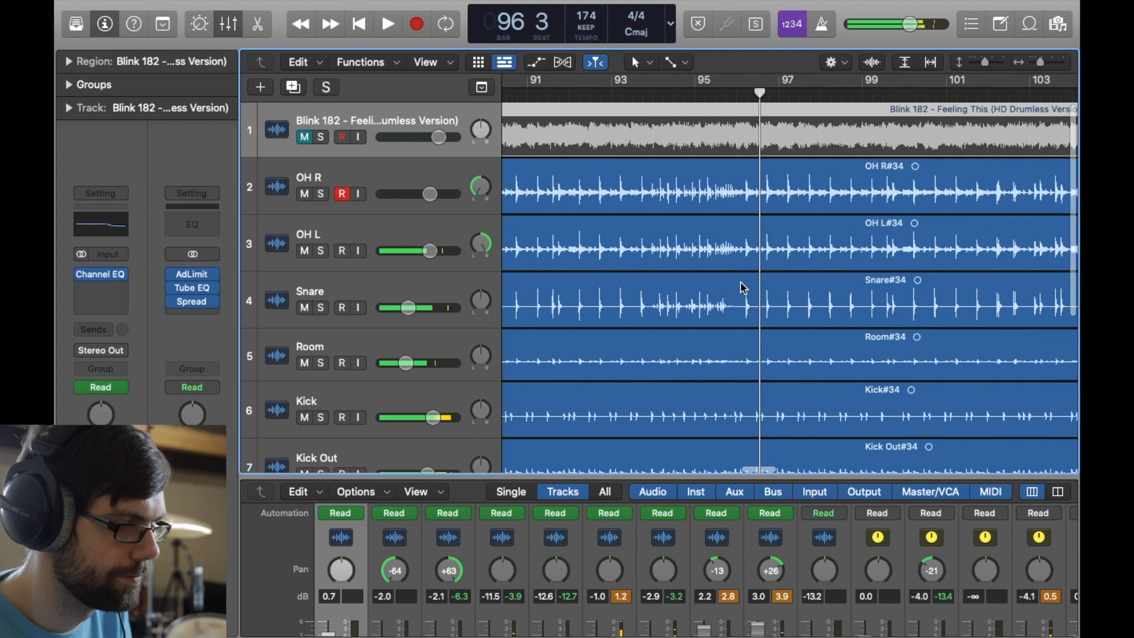
pyautogui.scroll(-4, 741, 284)
pyautogui.hscroll(8, 740, 285)
pyautogui.hscroll(-2, 719, 292)
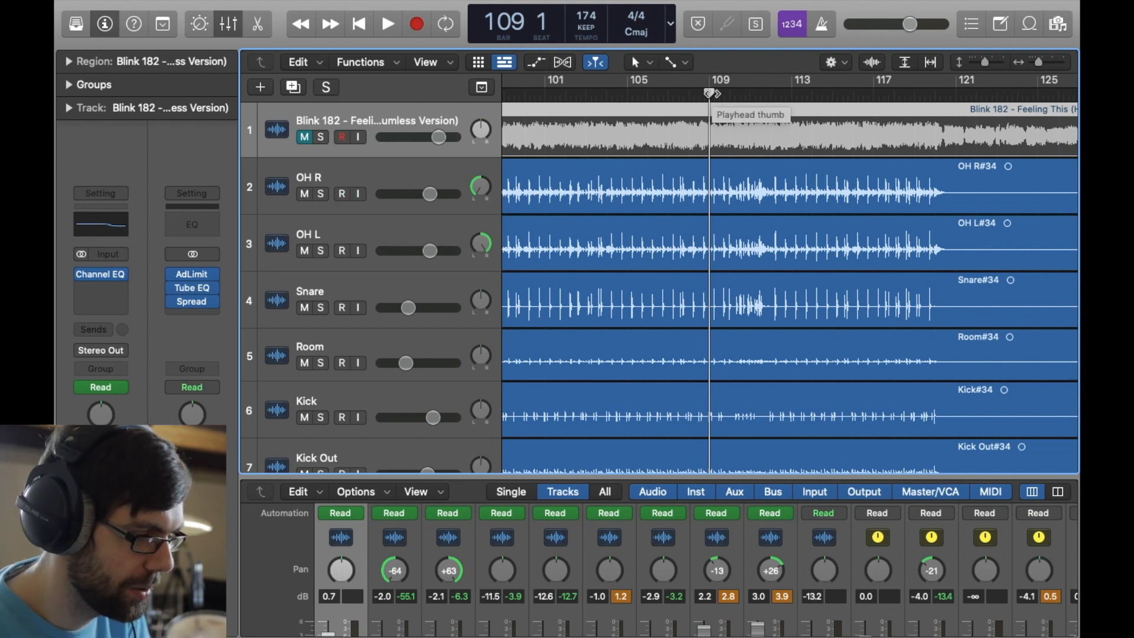
pyautogui.scroll(-5, 724, 142)
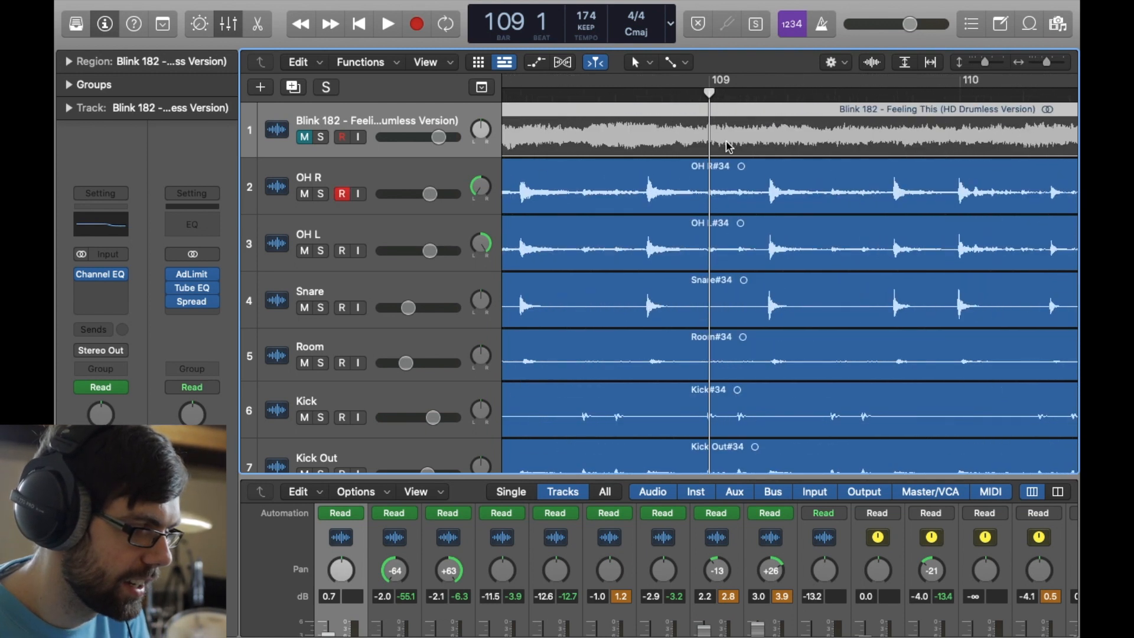
pyautogui.scroll(4, 728, 146)
pyautogui.press('space')
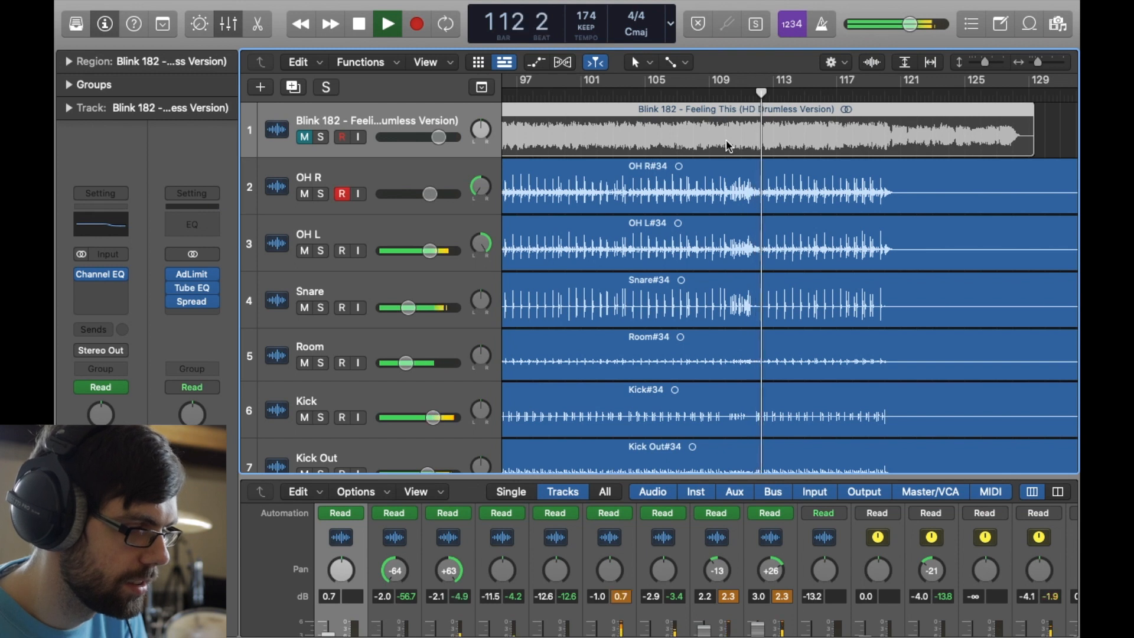
# - Stop playback at bar 113 and view the whole arrangement down to the RT and FT tom tracks
pyautogui.press('space')
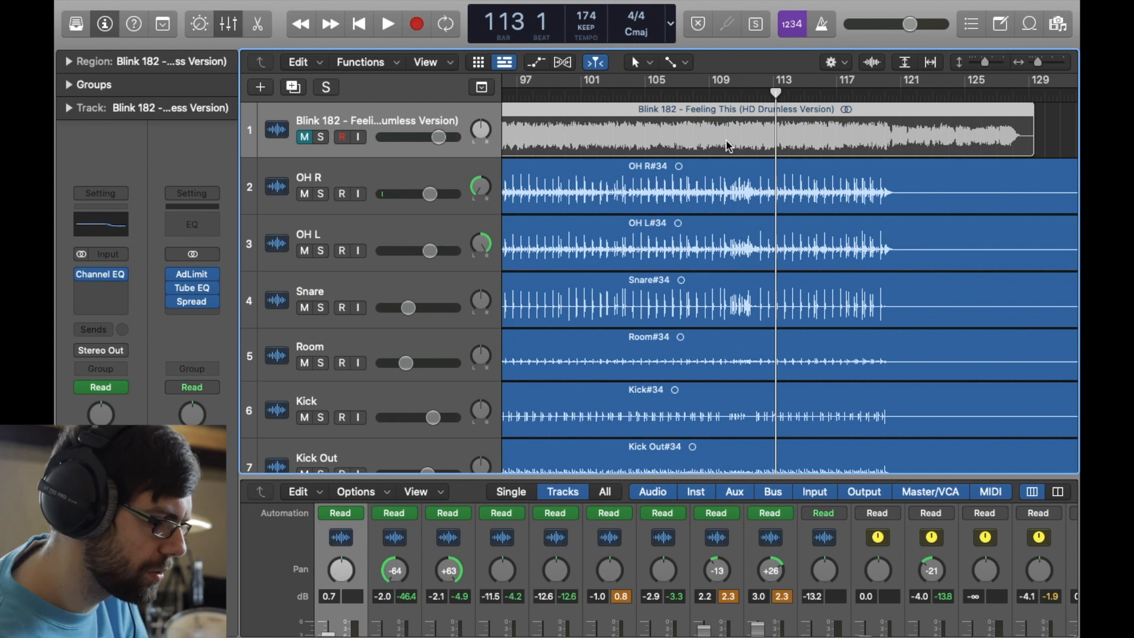
pyautogui.scroll(-5, 749, 225)
pyautogui.scroll(1, 749, 225)
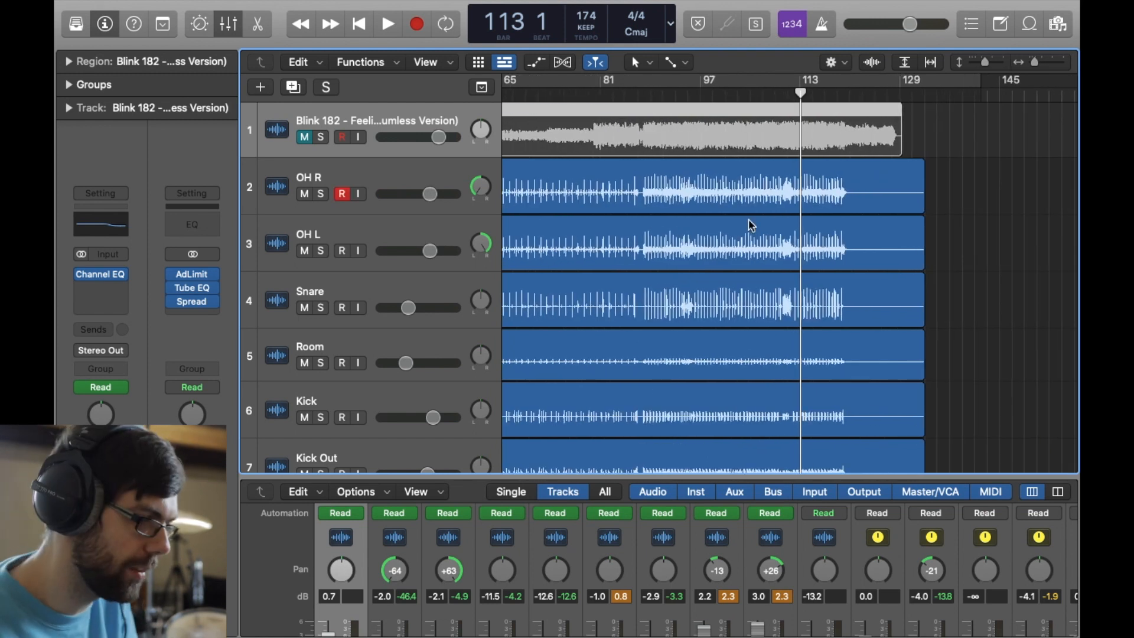
pyautogui.scroll(-5, 751, 219)
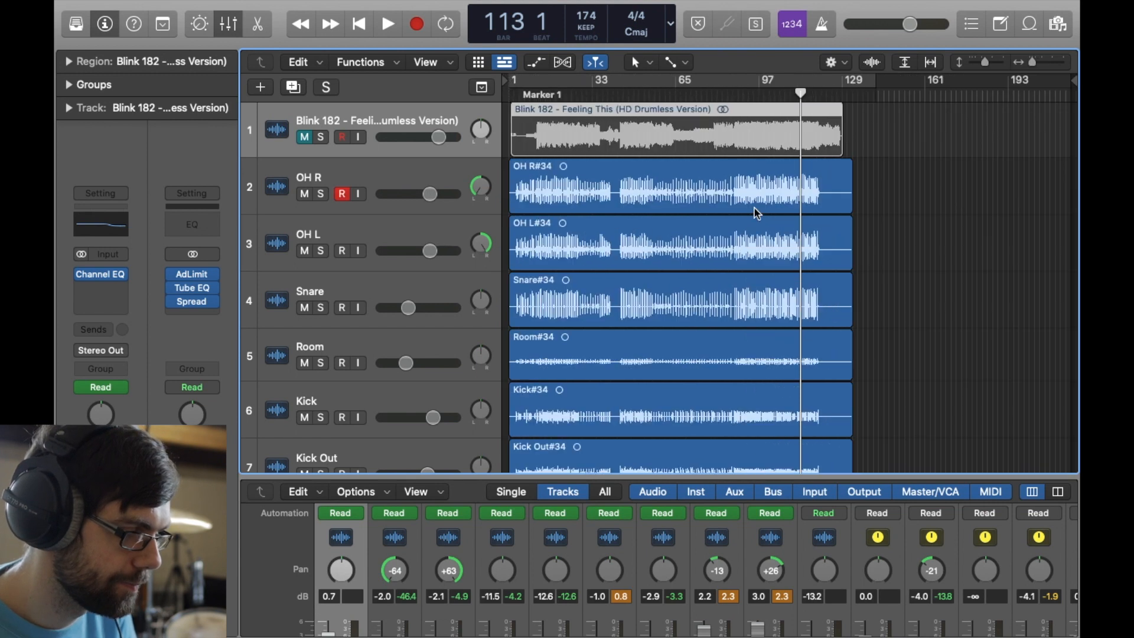
pyautogui.scroll(-2, 754, 209)
pyautogui.scroll(-5, 755, 212)
pyautogui.scroll(3, 758, 214)
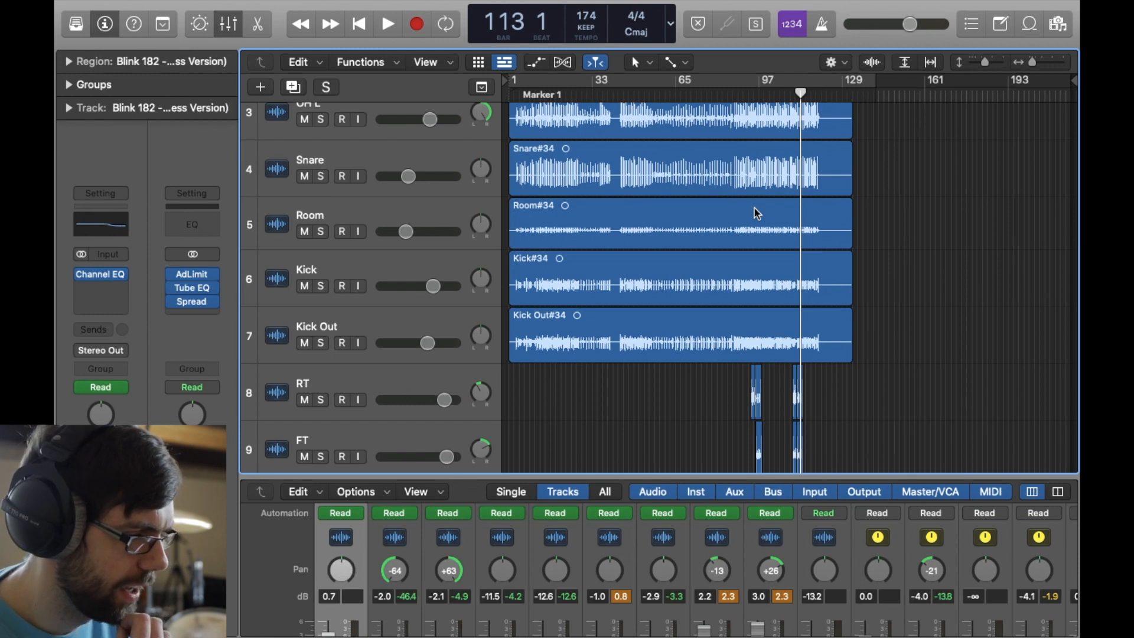
# - Place the playhead at bar 95 and examine the trimmed RT and FT tom regions around the fill
pyautogui.click(759, 98)
pyautogui.scroll(8, 774, 214)
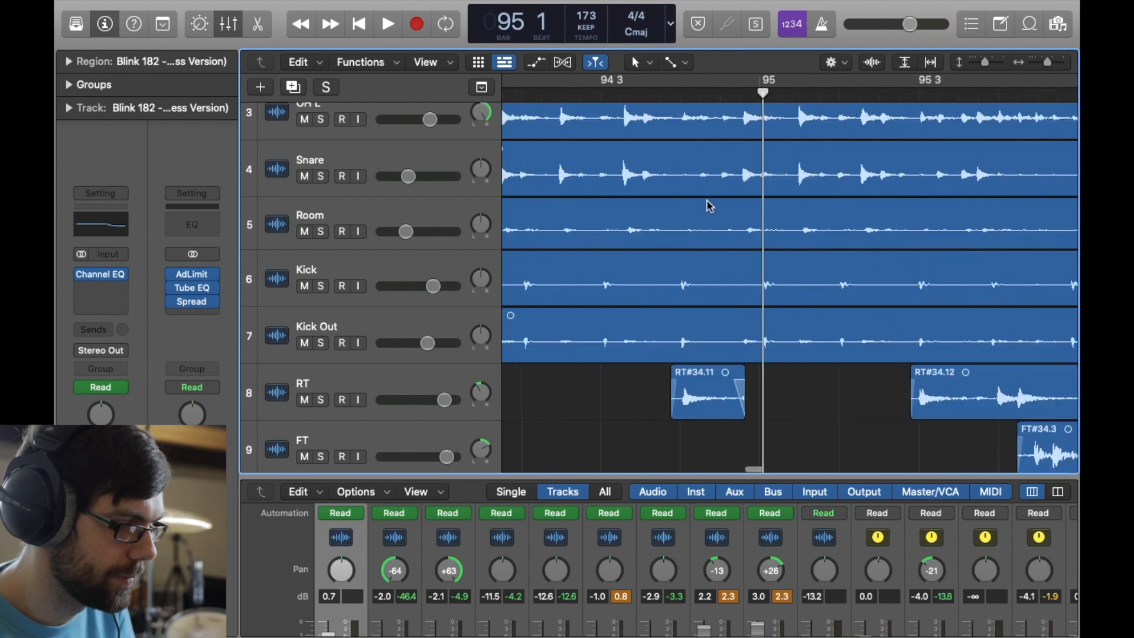
pyautogui.scroll(-2, 712, 208)
pyautogui.hscroll(-2, 712, 208)
pyautogui.scroll(-8, 716, 283)
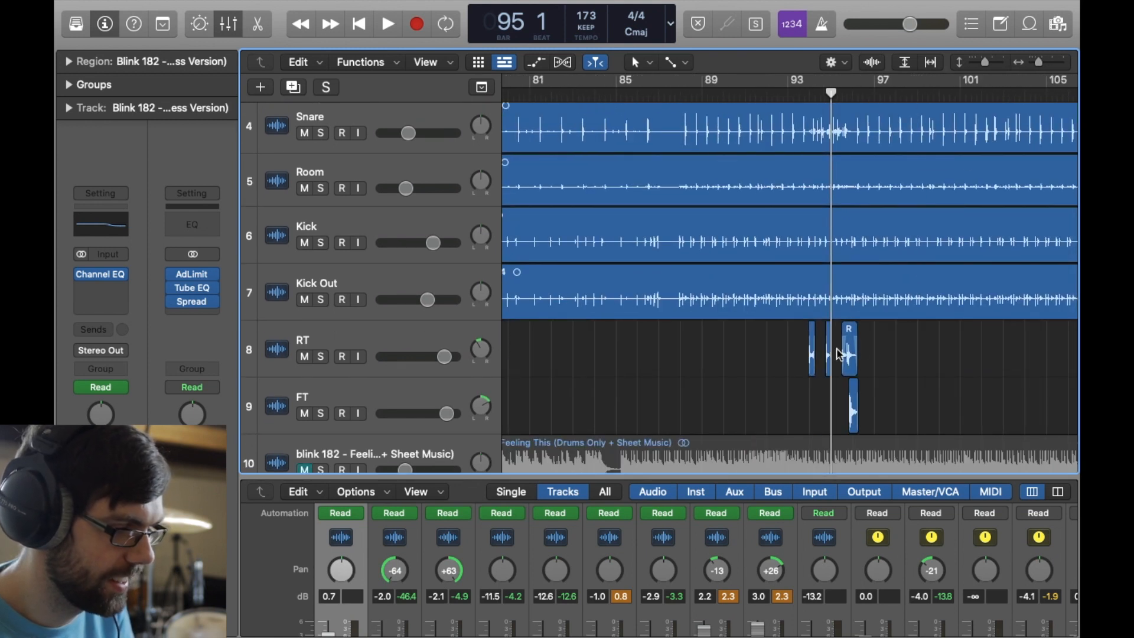
# - Play the opening of the tom fill from bar 93 beat 4 into bar 94
pyautogui.scroll(5, 839, 354)
pyautogui.click(711, 94)
pyautogui.press('space')
pyautogui.press('space')
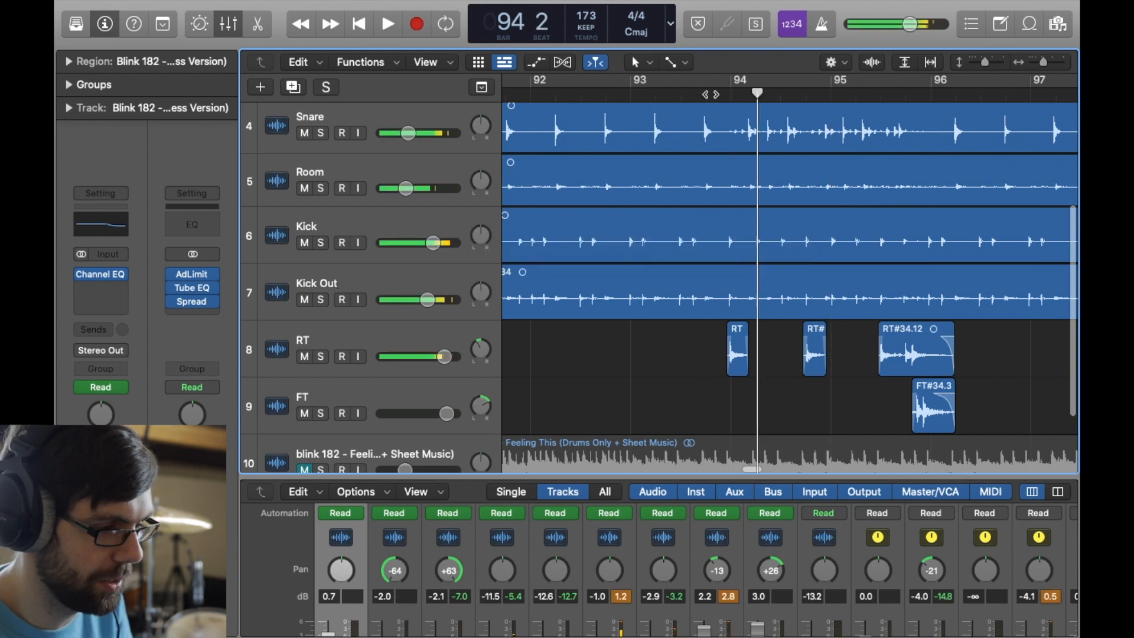
# - Return the playhead to bar 93 beat 4 and play the tom fill through bar 95 beat 4
pyautogui.click(711, 94)
pyautogui.scroll(-8, 758, 305)
pyautogui.scroll(8, 757, 305)
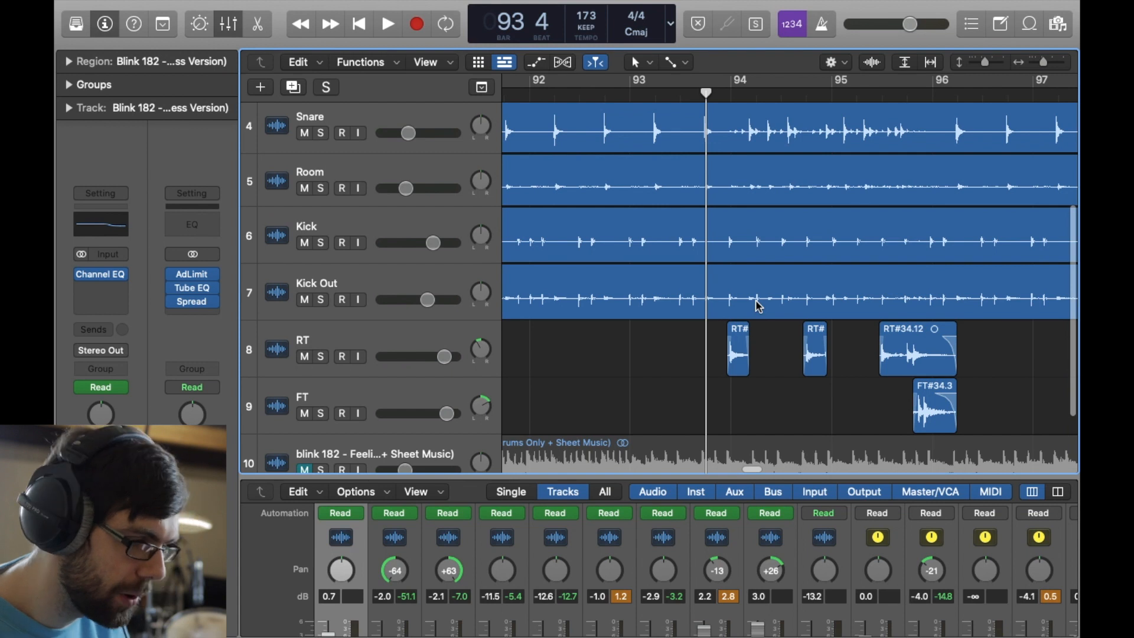
pyautogui.scroll(-10, 756, 301)
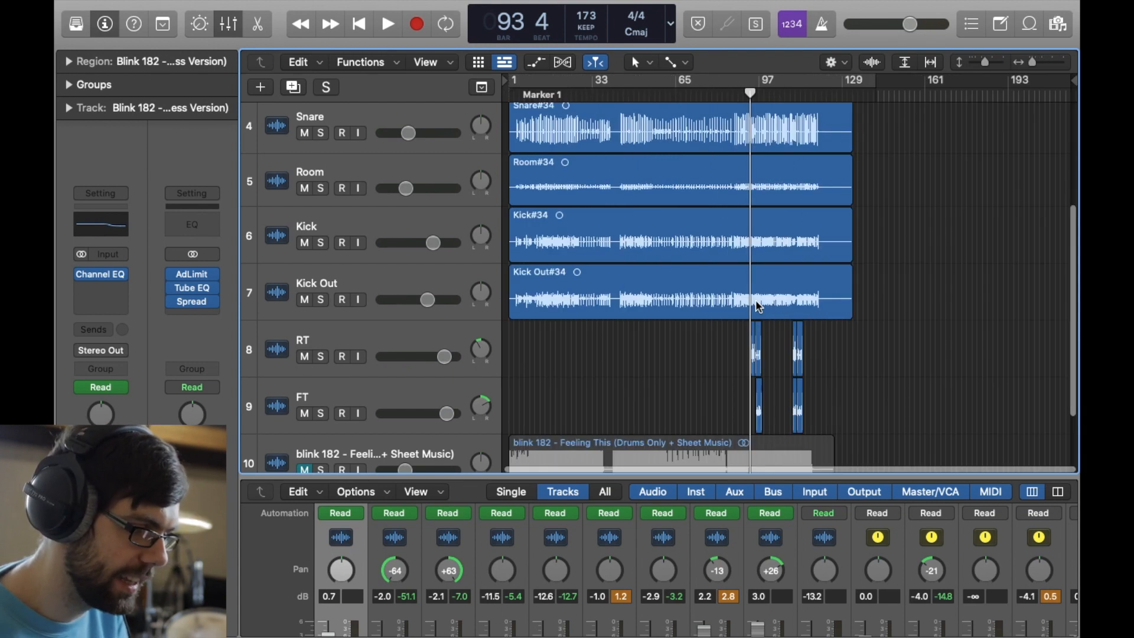
pyautogui.scroll(10, 758, 306)
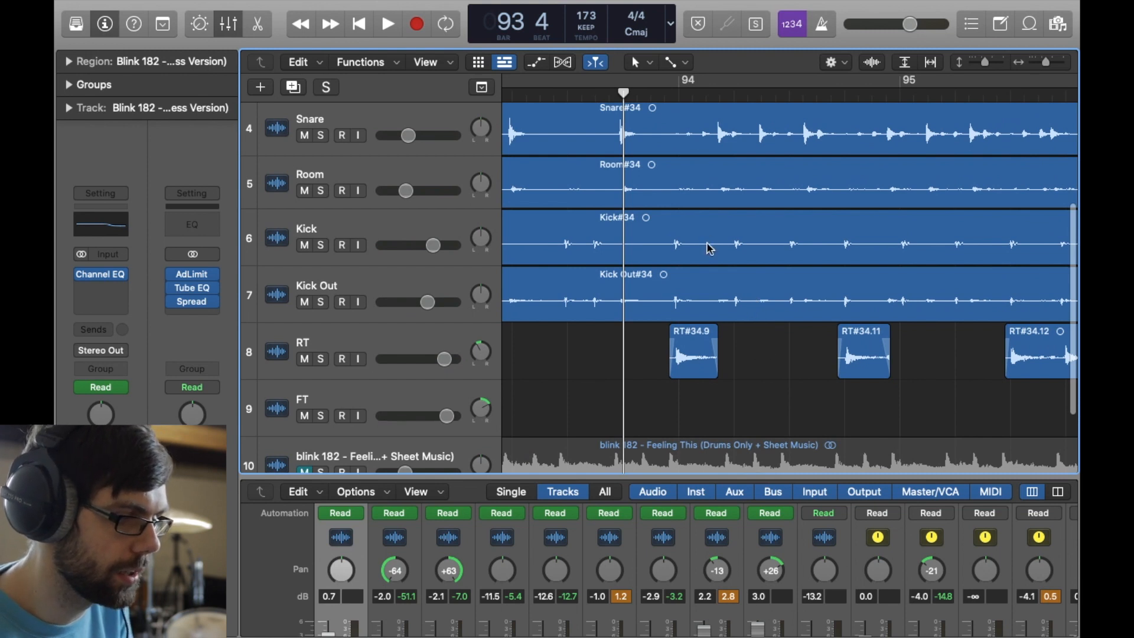
pyautogui.press('space')
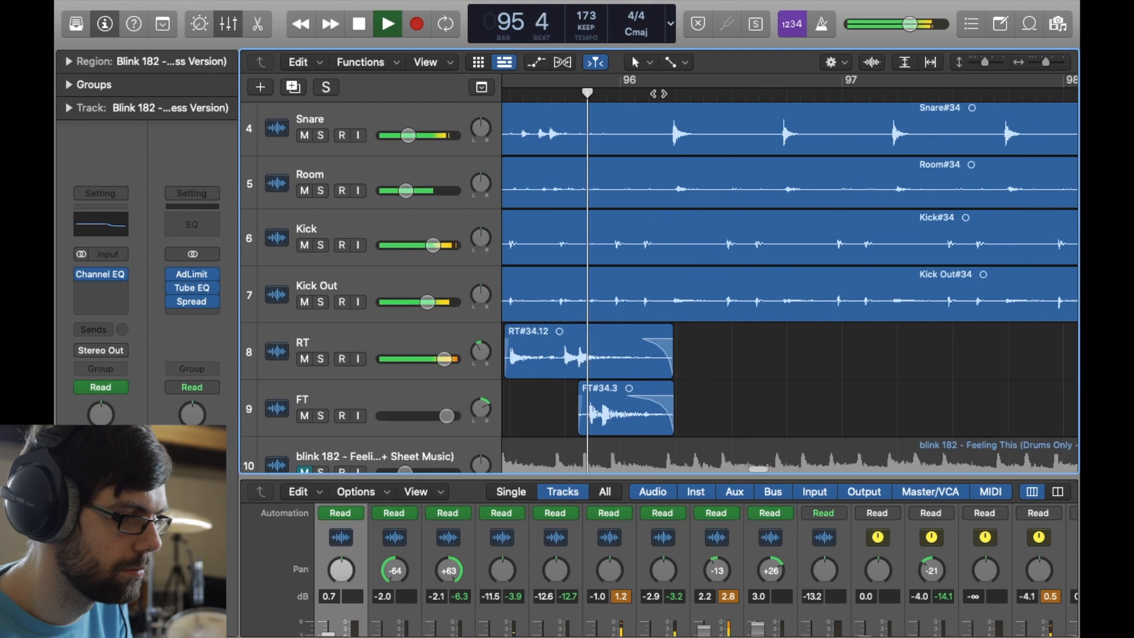
pyautogui.press('space')
# - Review the full arrangement from its first track and place the playhead at bar 29
pyautogui.scroll(-10, 659, 95)
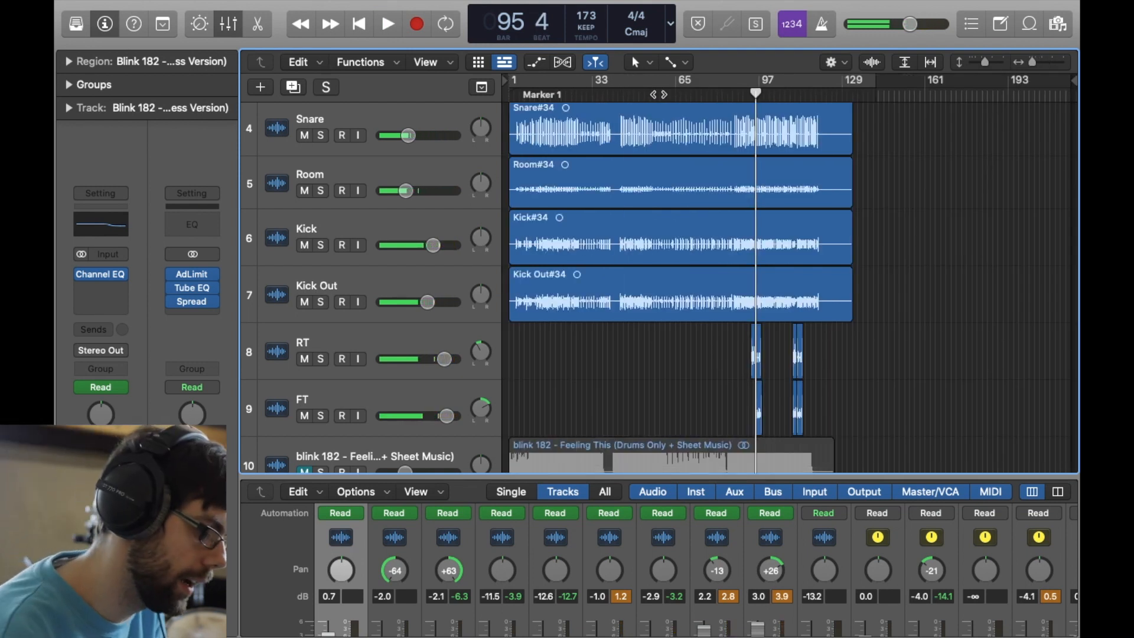
pyautogui.scroll(6, 610, 312)
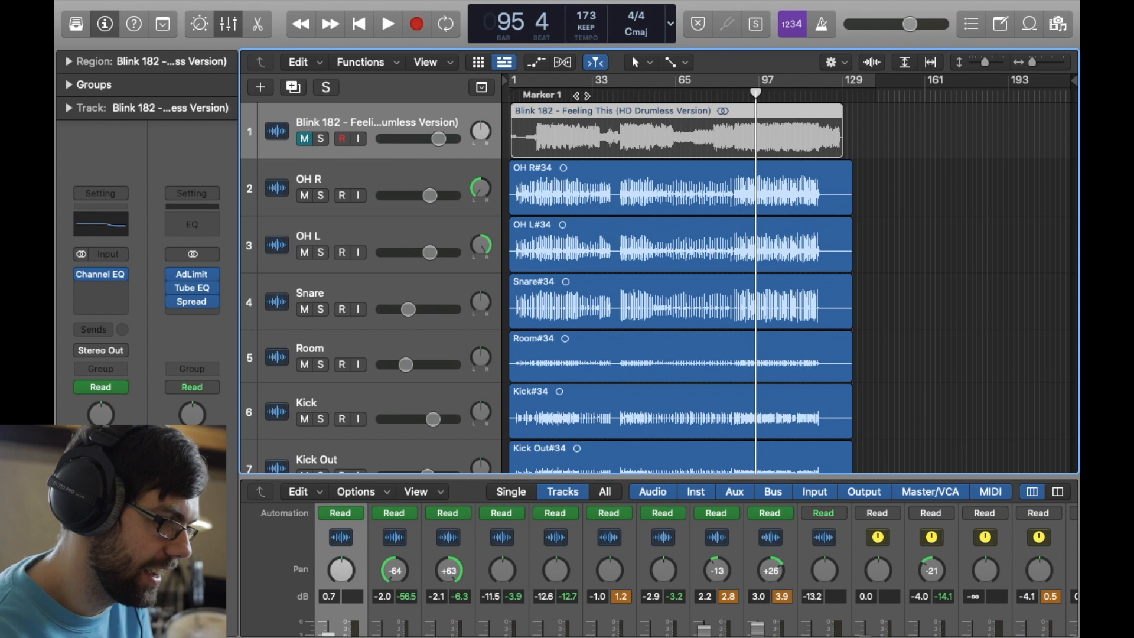
pyautogui.click(582, 94)
pyautogui.scroll(-1, 591, 176)
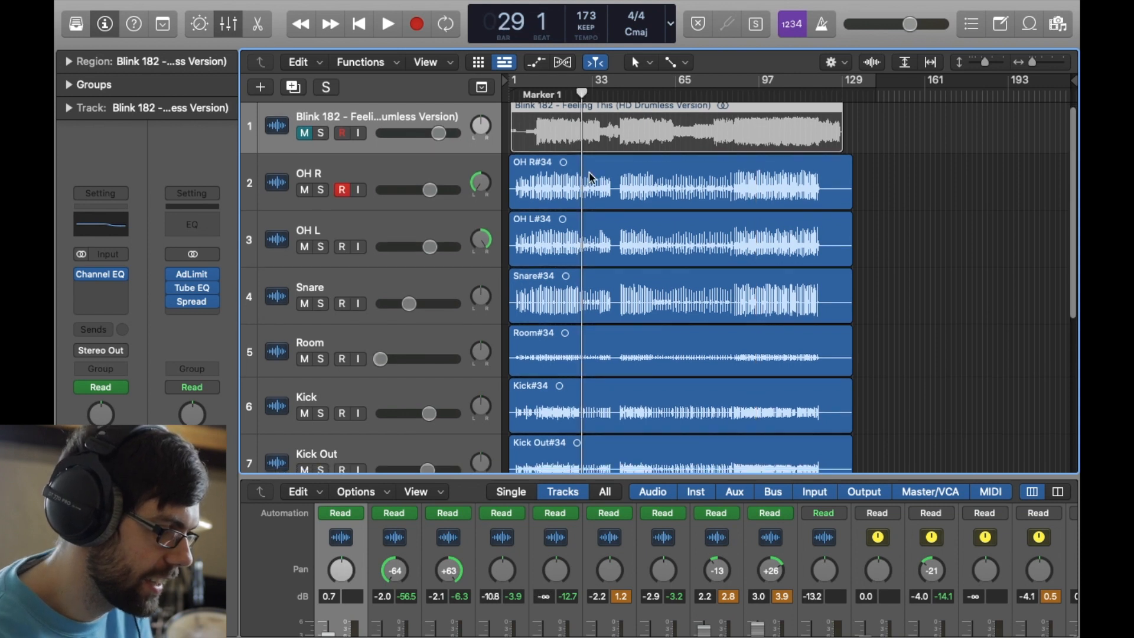
pyautogui.scroll(-10, 589, 176)
pyautogui.scroll(10, 589, 176)
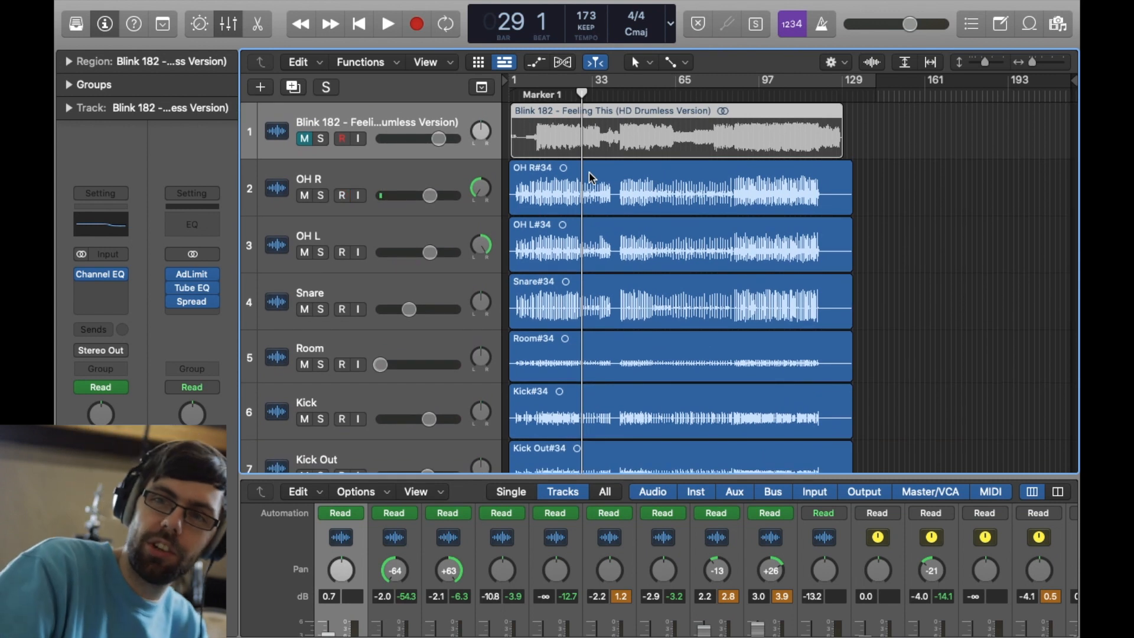